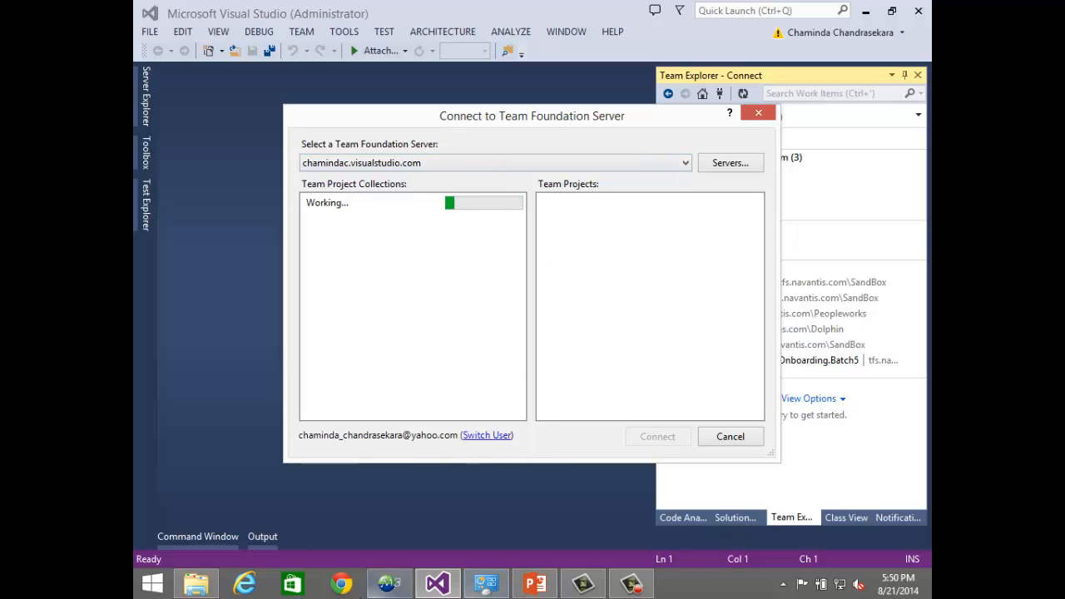
Step: Open the Visual Studio 2013 shortcut's file location, examine its options for running as a different user, and close the folder
key("super")
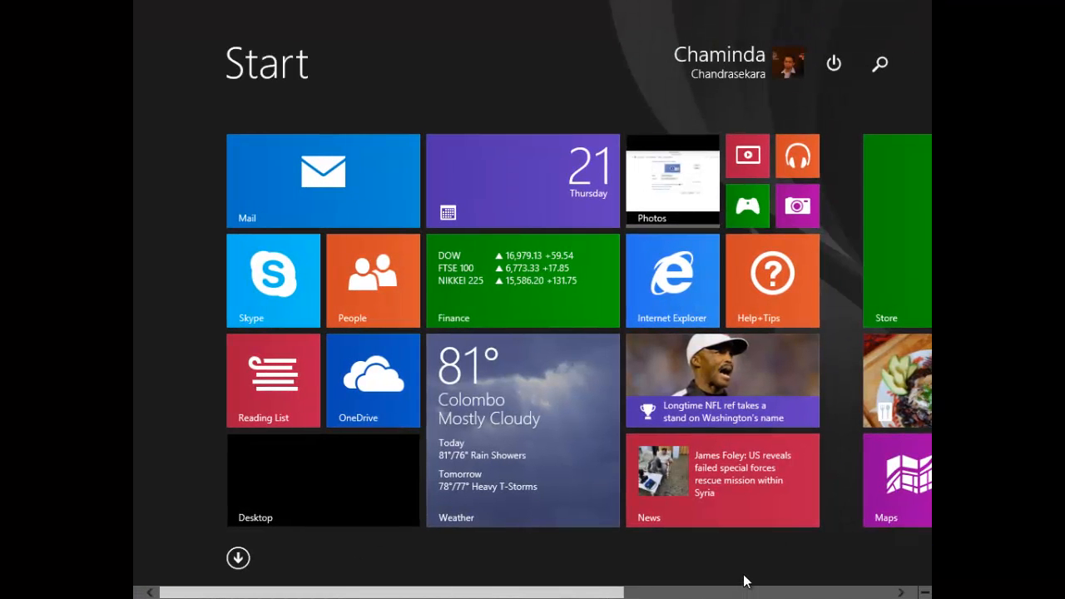
scroll(745, 581, "down", 5)
right_click(697, 181)
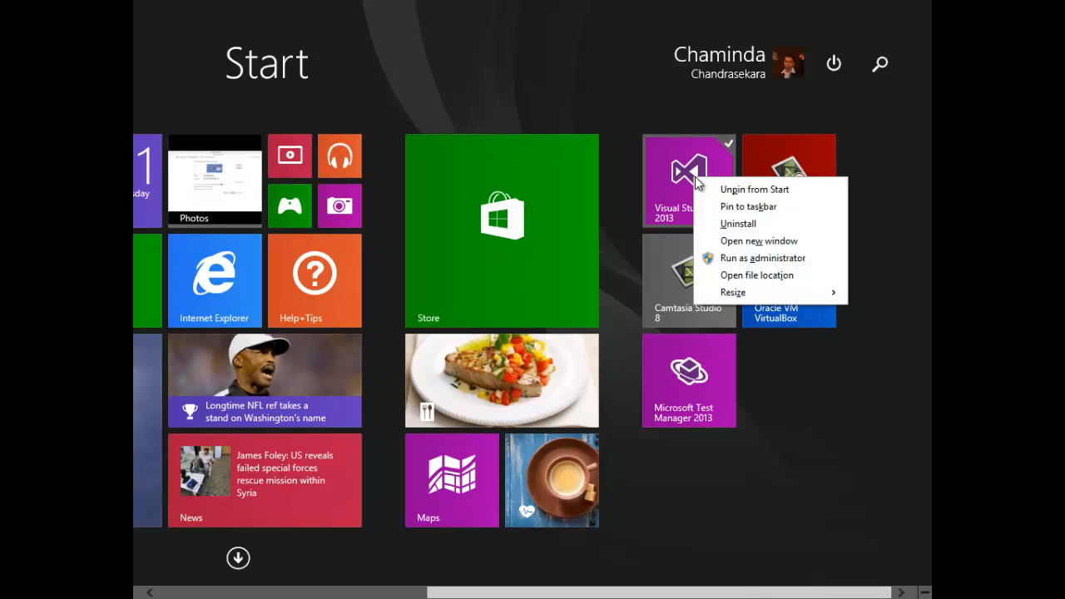
left_click(739, 279)
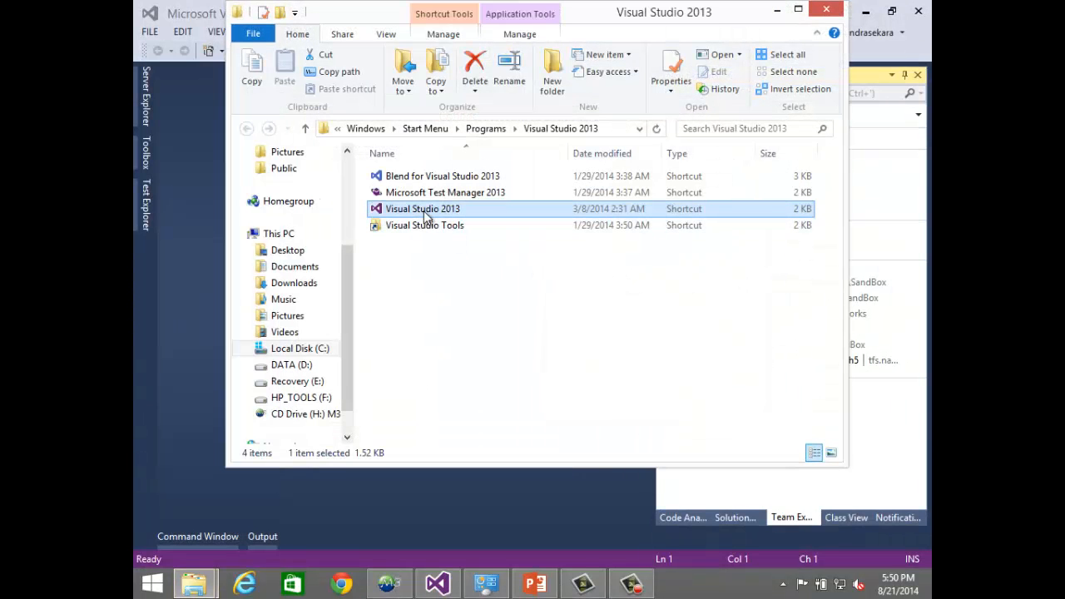
right_click(424, 215)
right_click(402, 210)
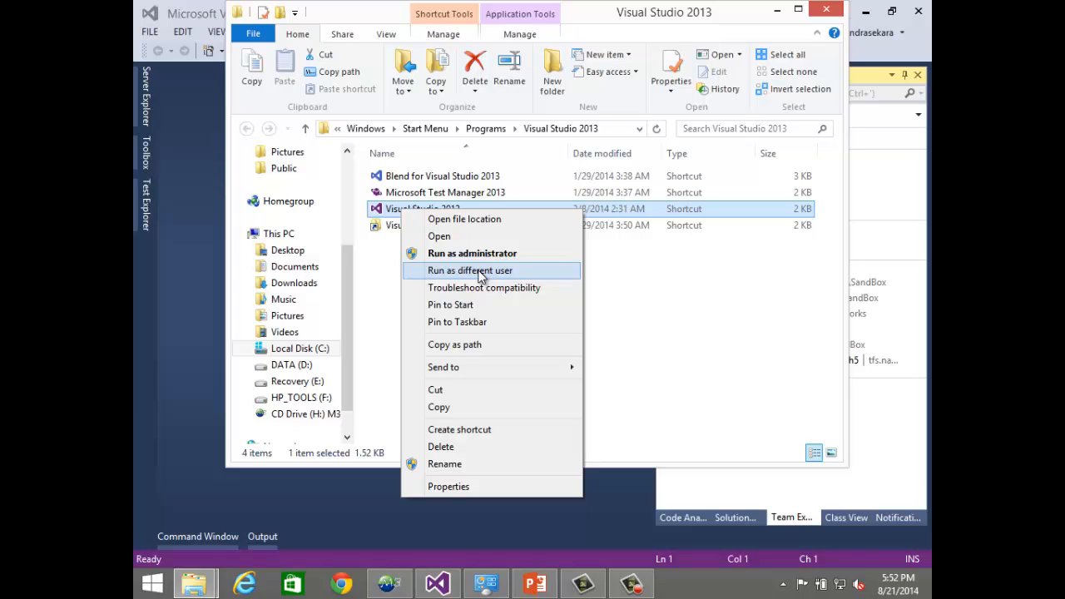
left_click(839, 13)
left_click(839, 13)
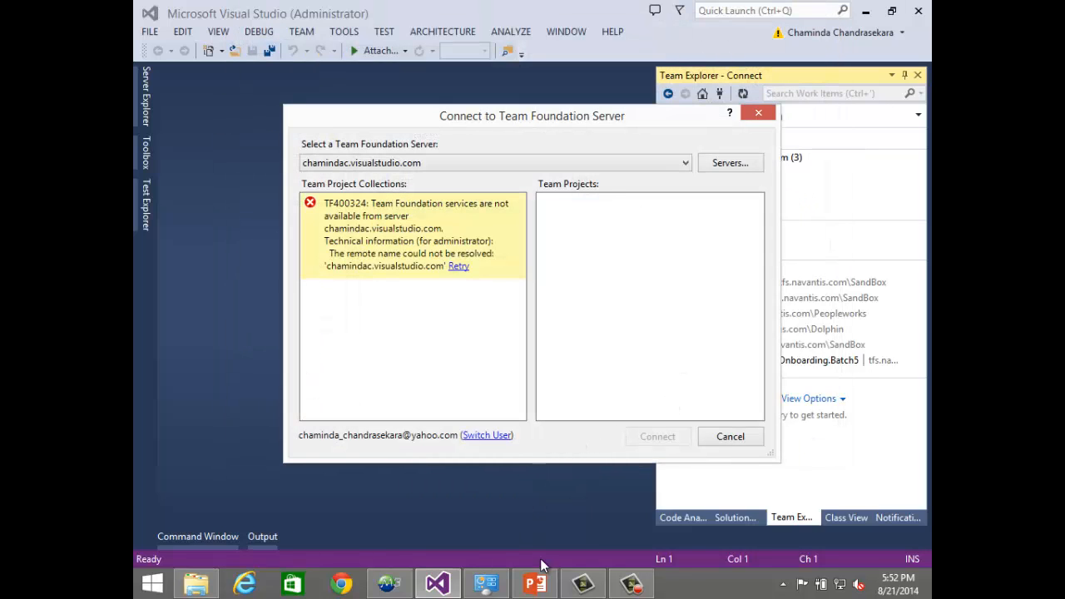
Step: Check the Mobitel connection status, retry connecting to chamindac.visualstudio.com, and dismiss the Team Foundation Server connection dialog
left_click(403, 589)
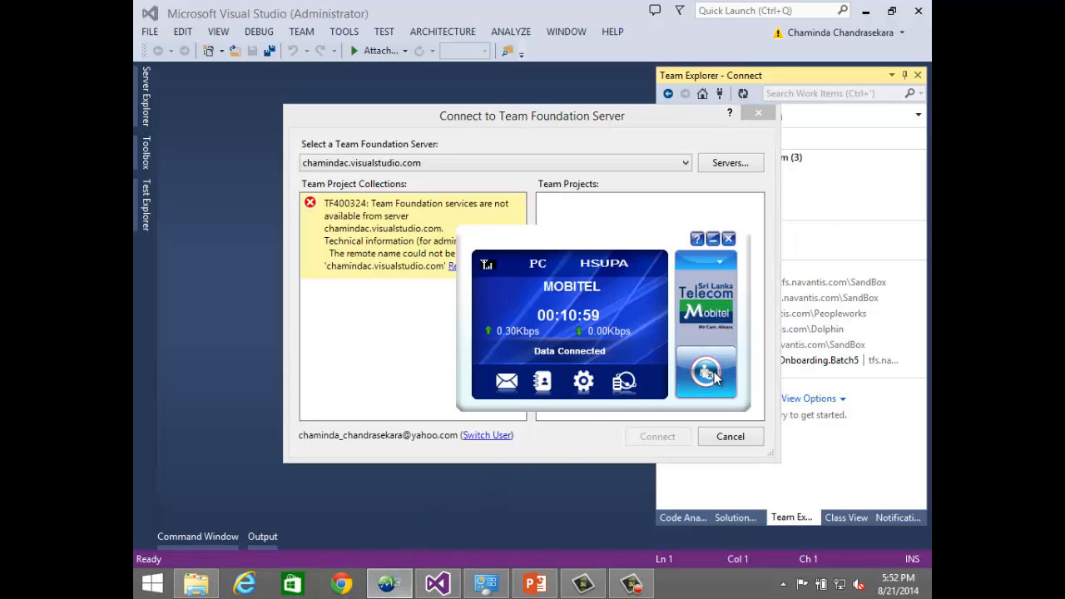
left_click(372, 355)
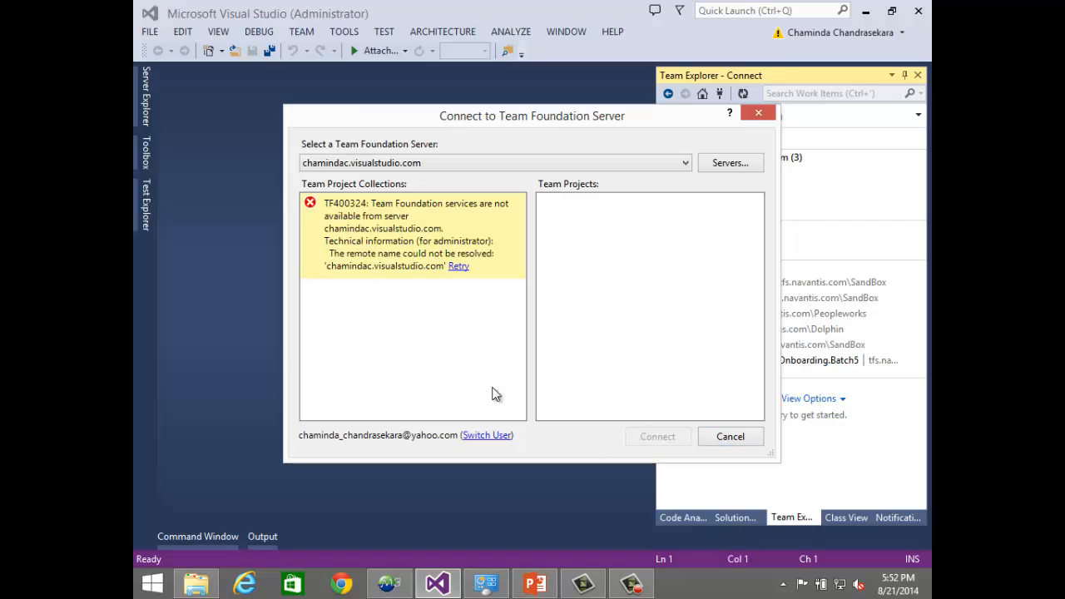
left_click(463, 267)
left_click(764, 121)
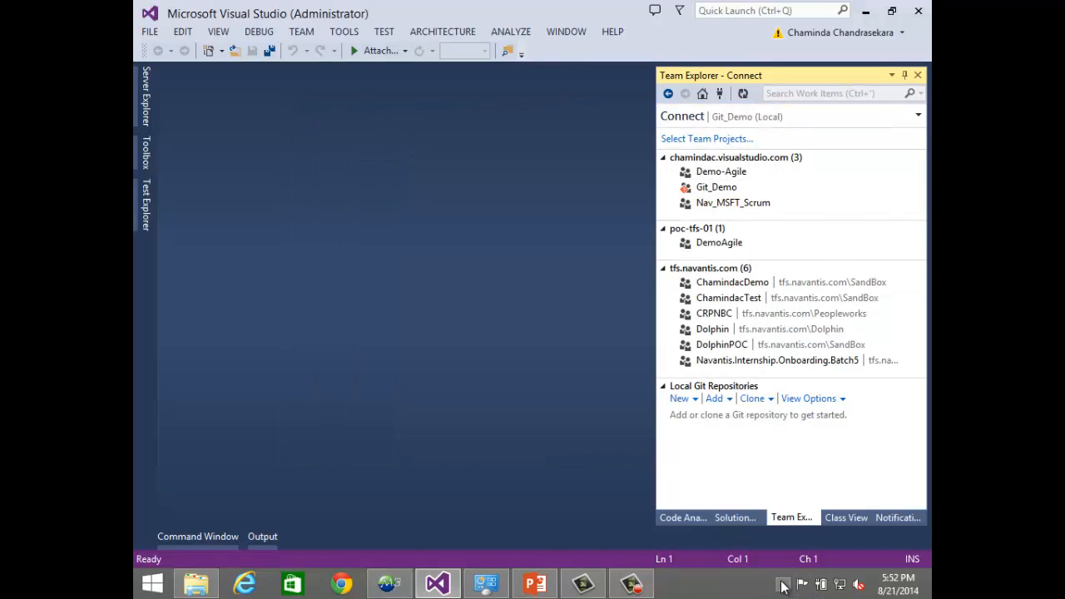
Step: Disconnect the Mobitel dial-up connection and exit its connection manager
left_click(782, 584)
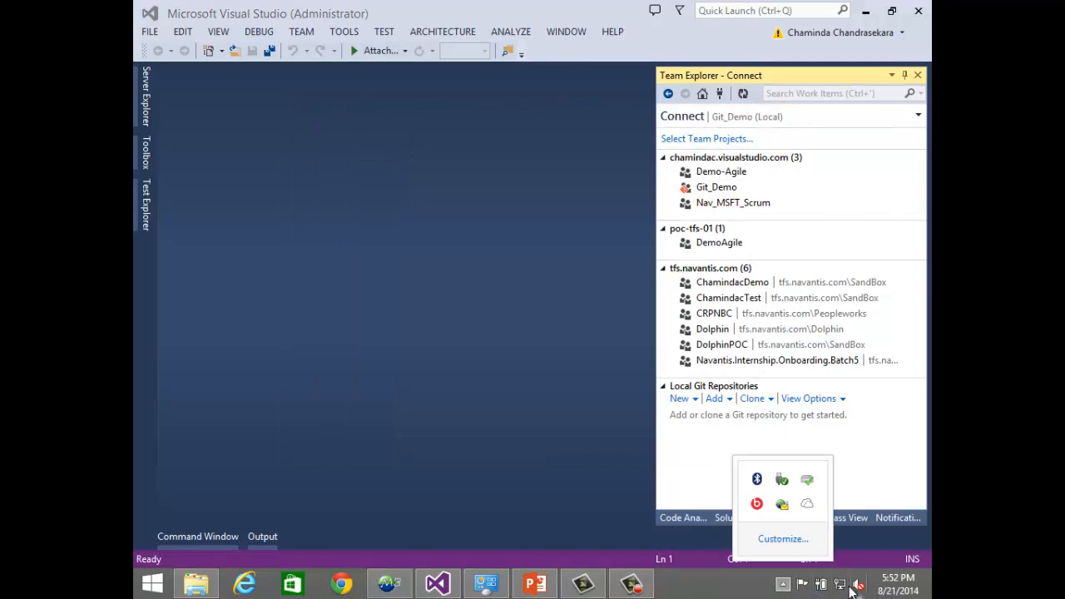
left_click(839, 587)
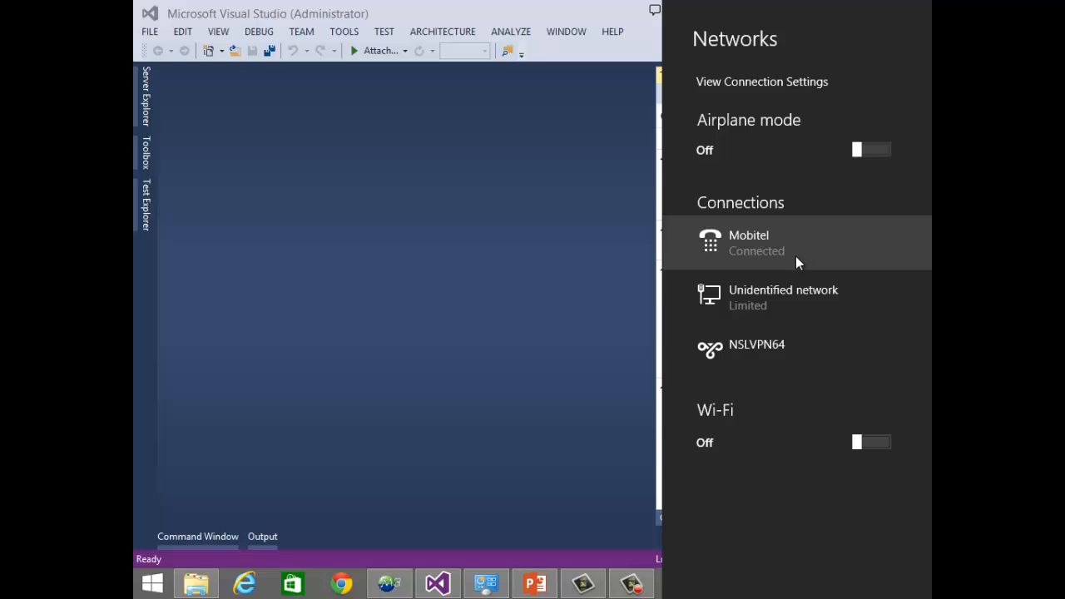
left_click(796, 257)
left_click(857, 287)
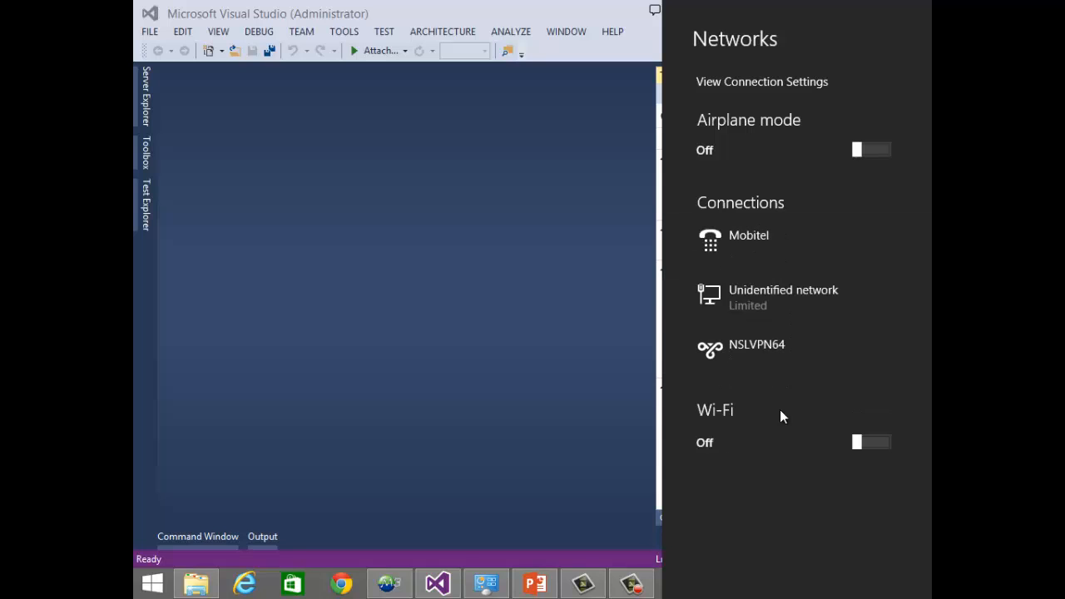
left_click(393, 579)
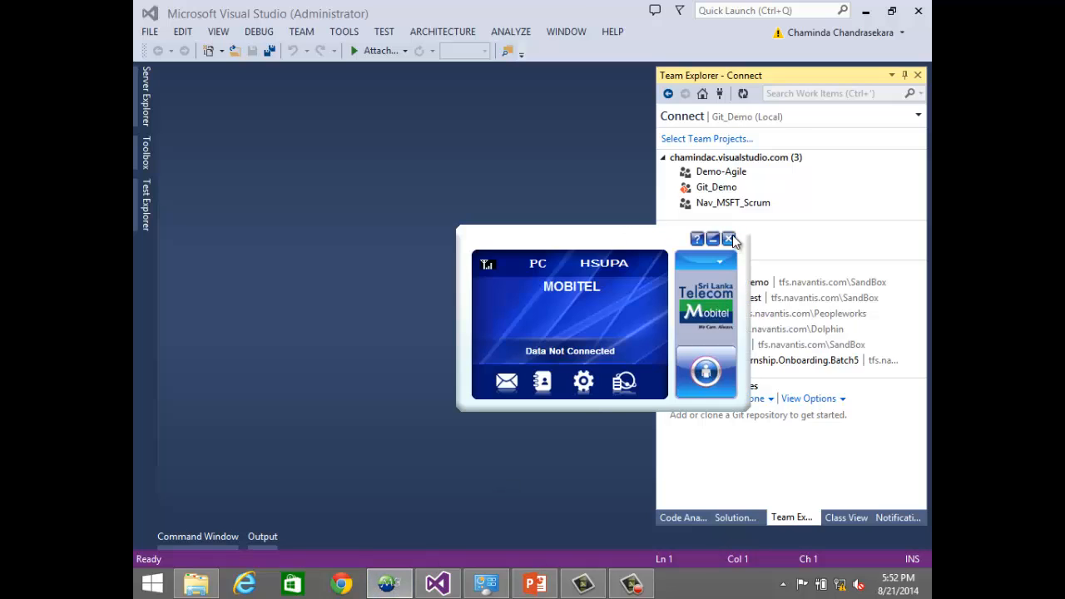
left_click(729, 239)
left_click(554, 351)
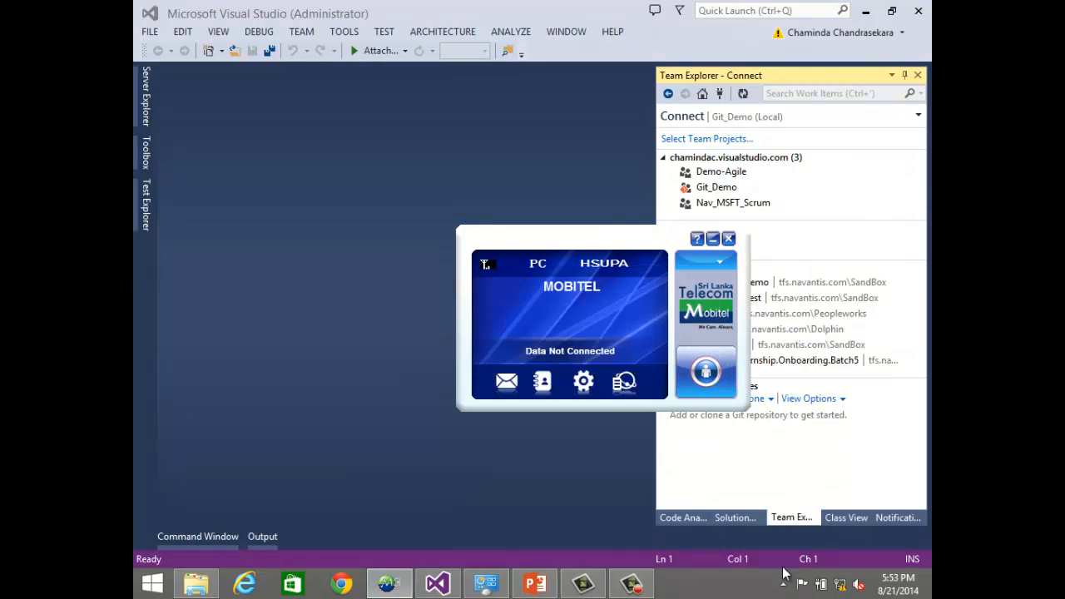
Step: Turn on Wi-Fi and start connecting to the NOKIA Lumia 1520 network with automatic connection enabled
left_click(857, 588)
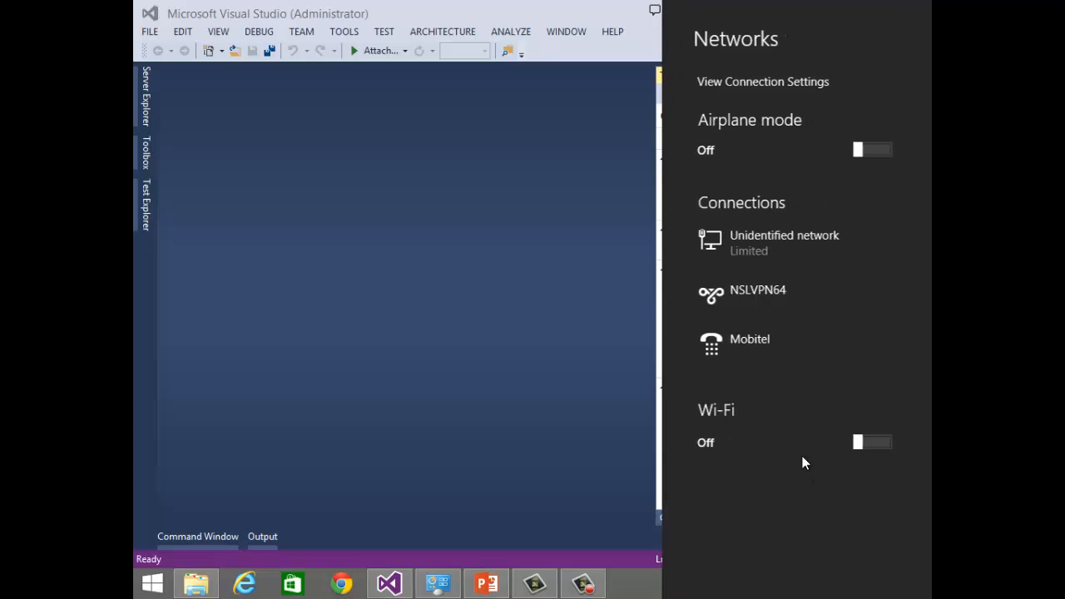
left_click(877, 442)
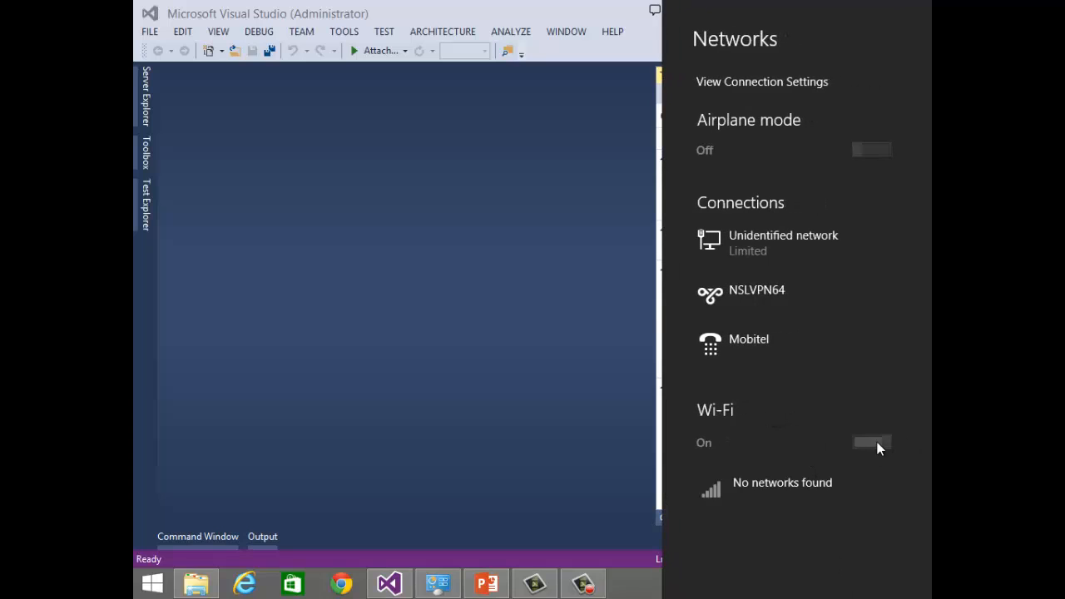
scroll(840, 491, "down", 3)
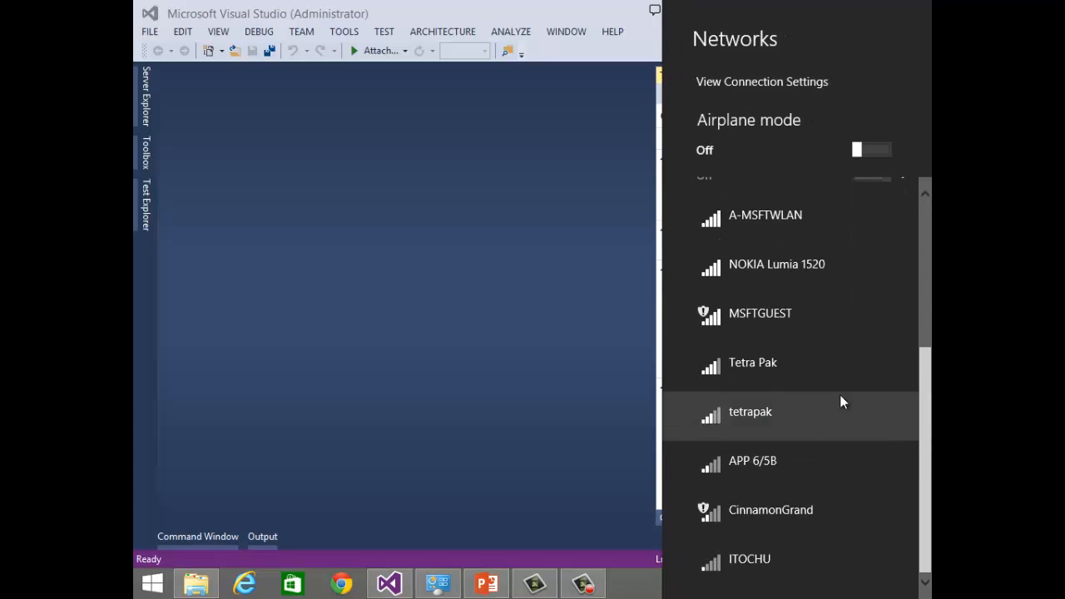
left_click(822, 277)
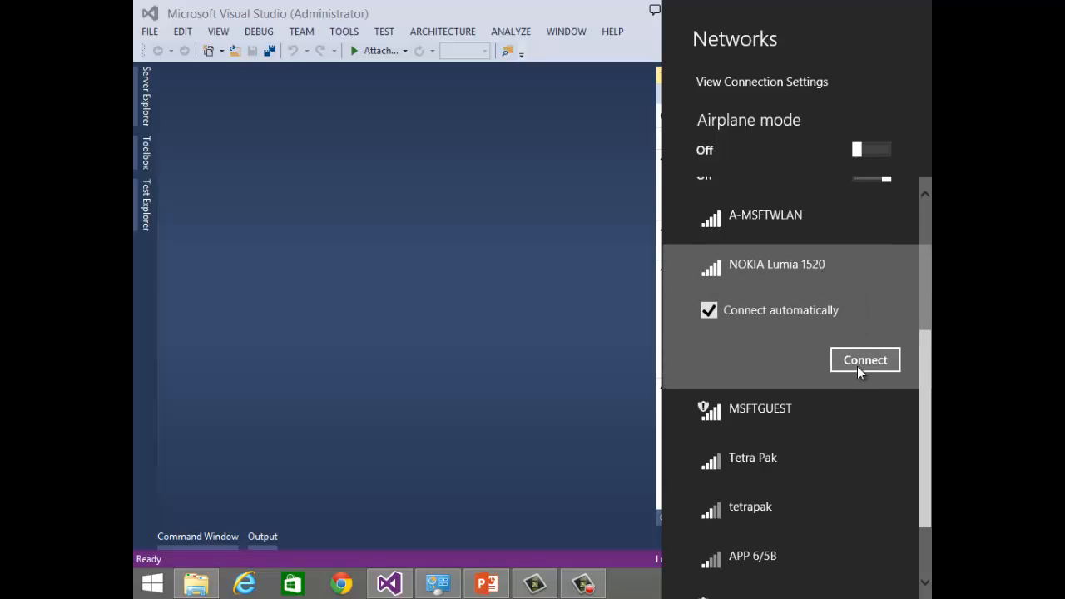
left_click(861, 367)
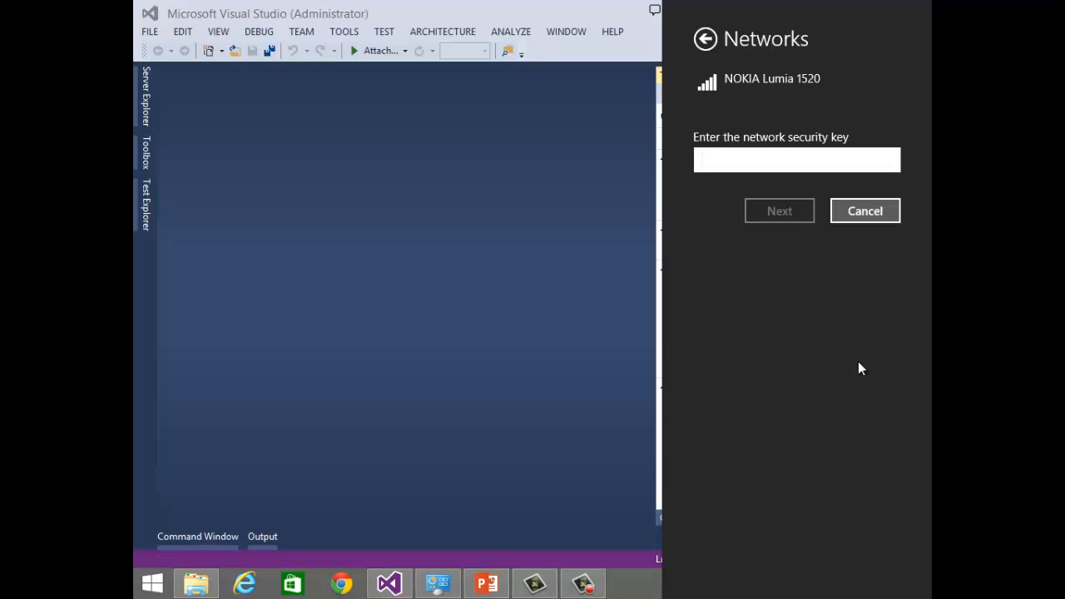
Step: Enter the Wi-Fi network security key and allow finding devices and content on this network
type("•••••••••")
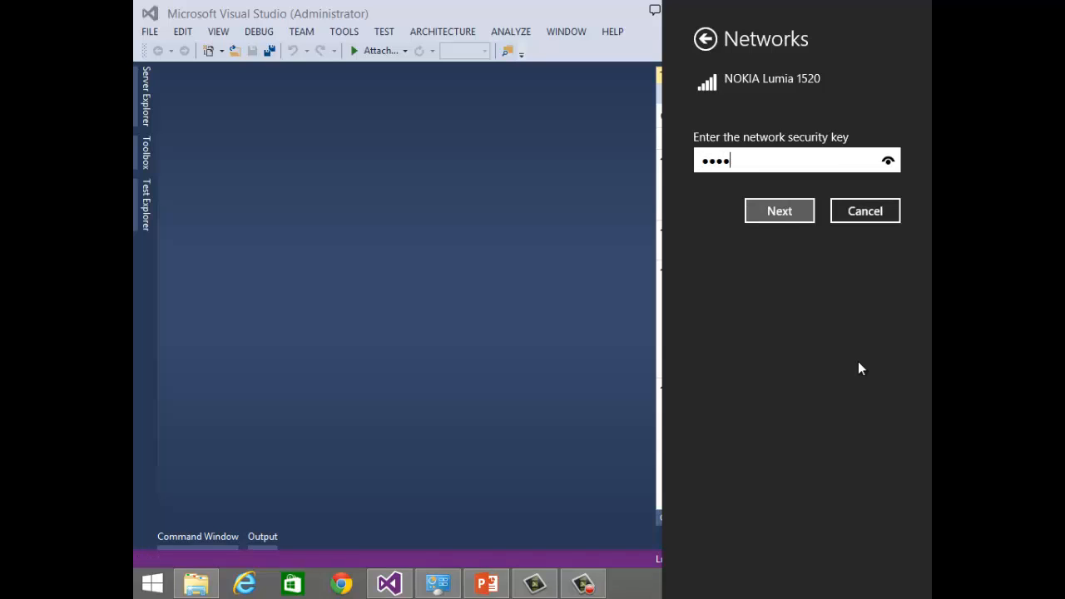
type("••")
key("Return")
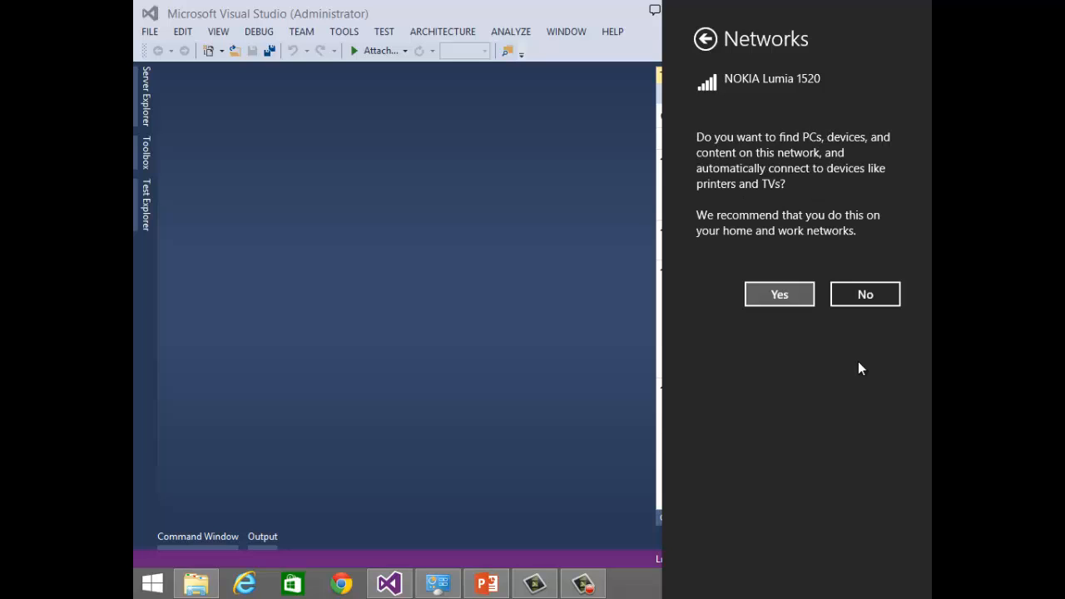
key("Return")
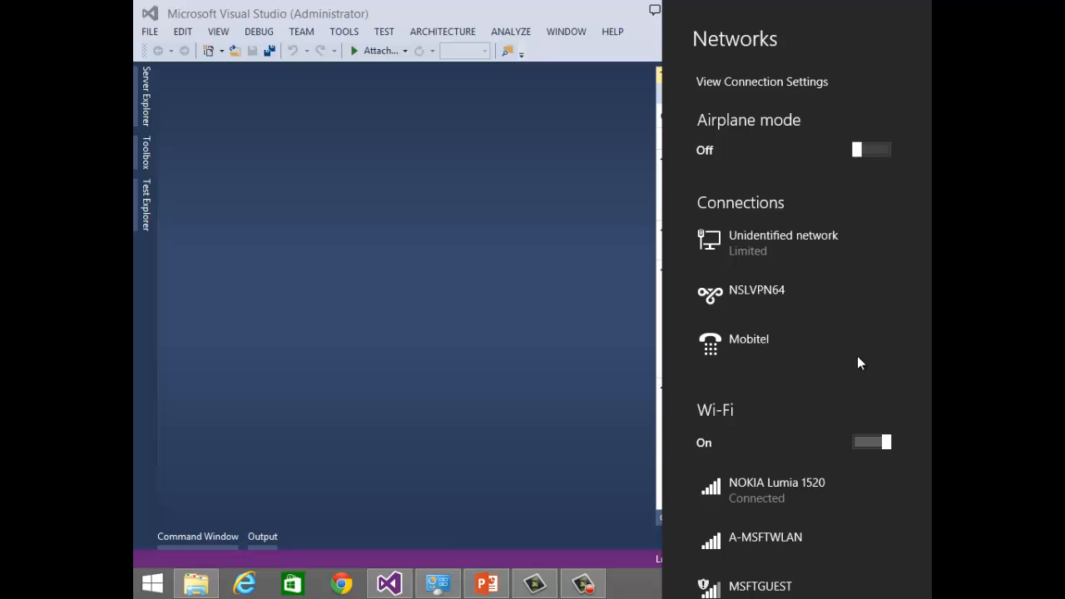
left_click(349, 252)
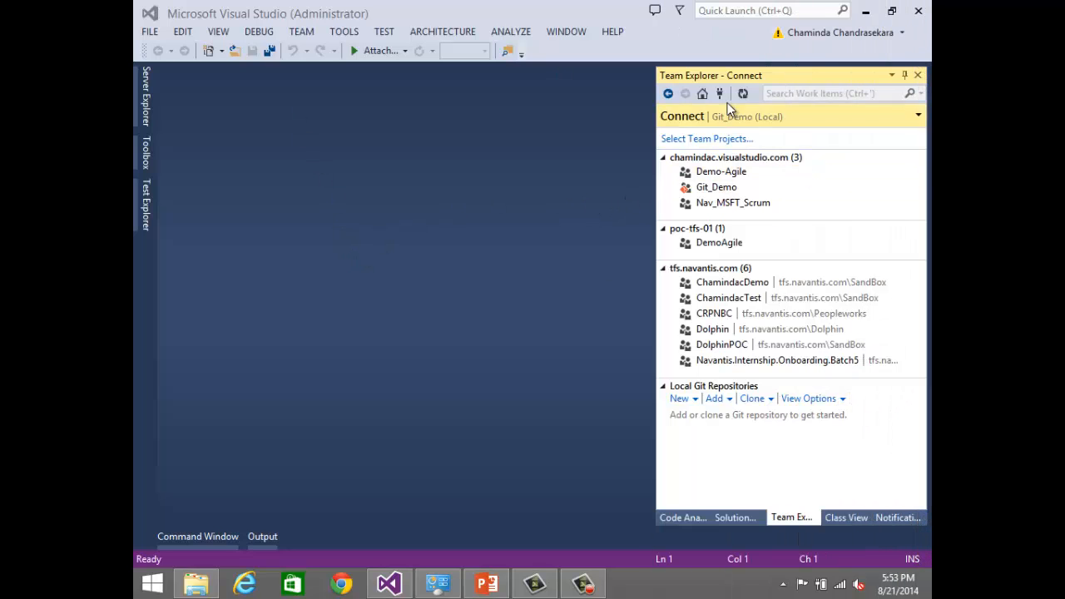
Step: Add the 18Aug2014Scrum team project from chamindac.visualstudio.com to the selected projects and connect
left_click(709, 140)
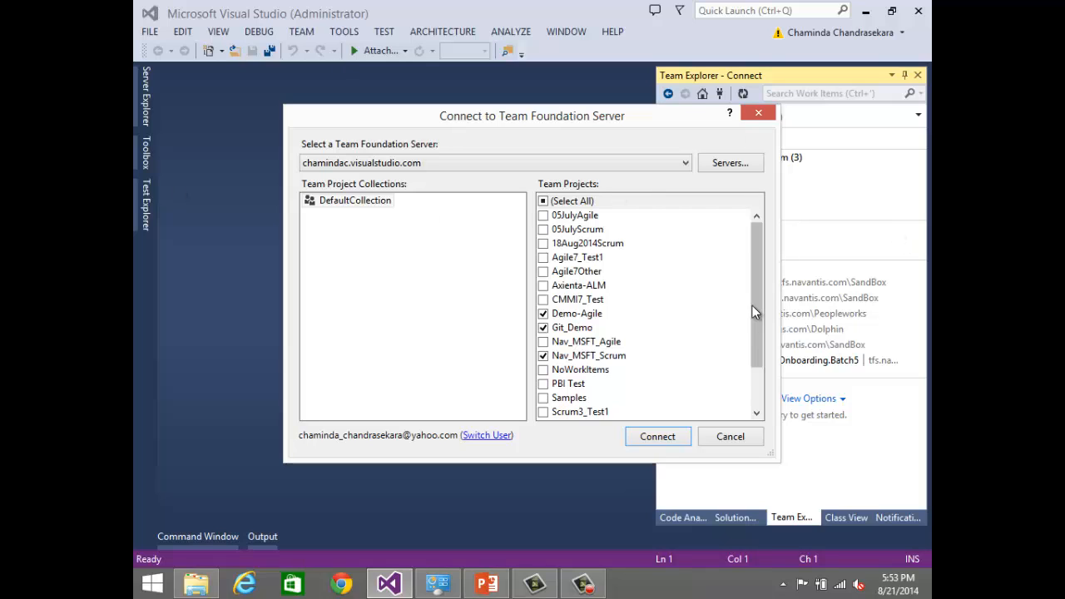
scroll(755, 333, "down", 1)
scroll(774, 391, "down", 2)
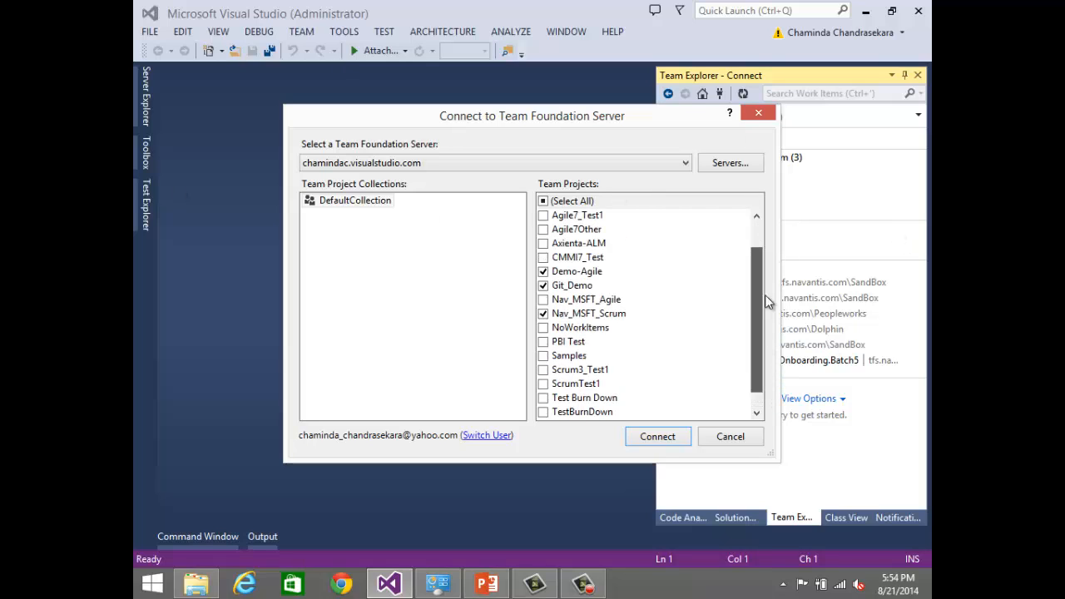
scroll(729, 270, "up", 2)
left_click(545, 244)
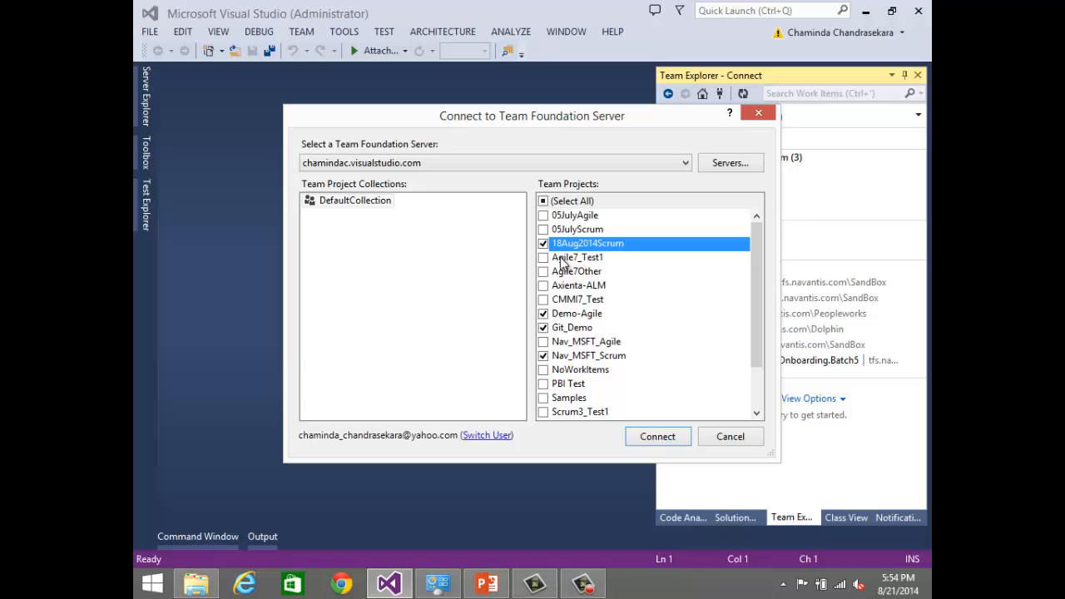
left_click(656, 441)
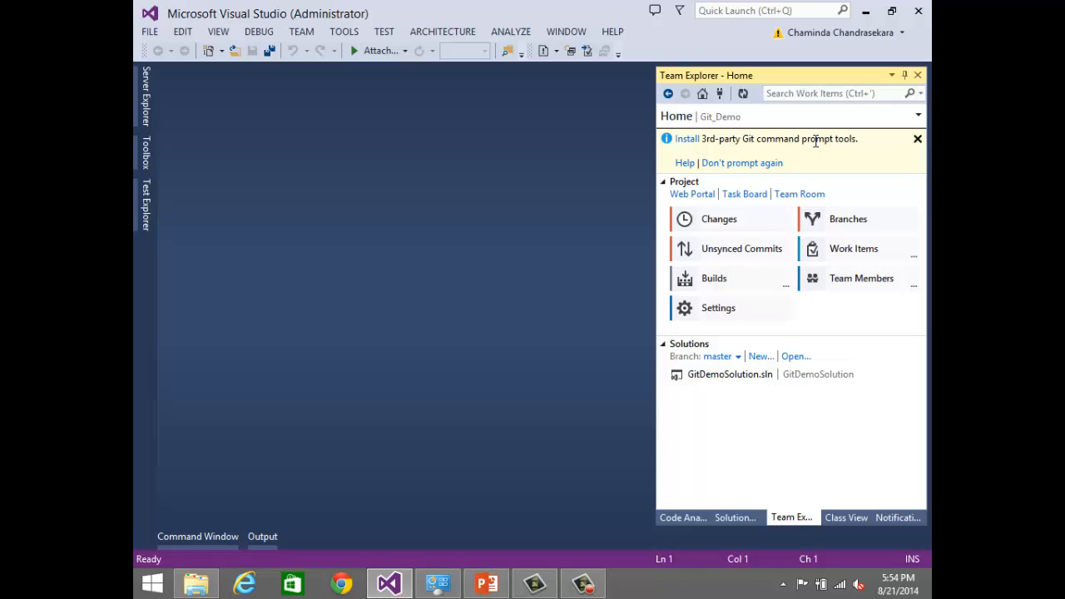
Step: Connect Team Explorer to the 18Aug2014Scrum project and open its product backlog in the web portal
left_click(721, 94)
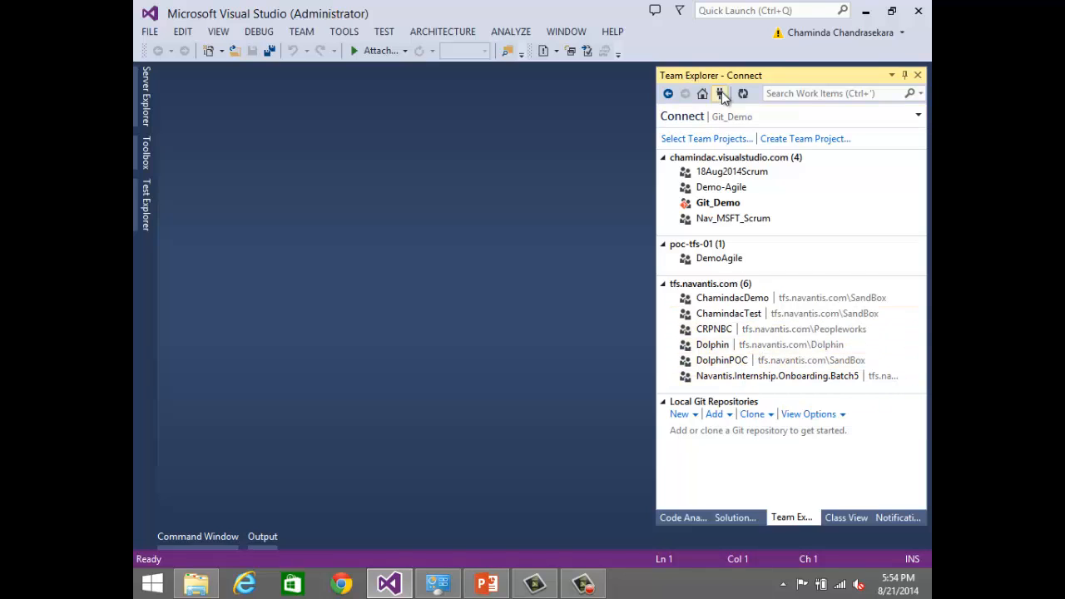
double_click(731, 173)
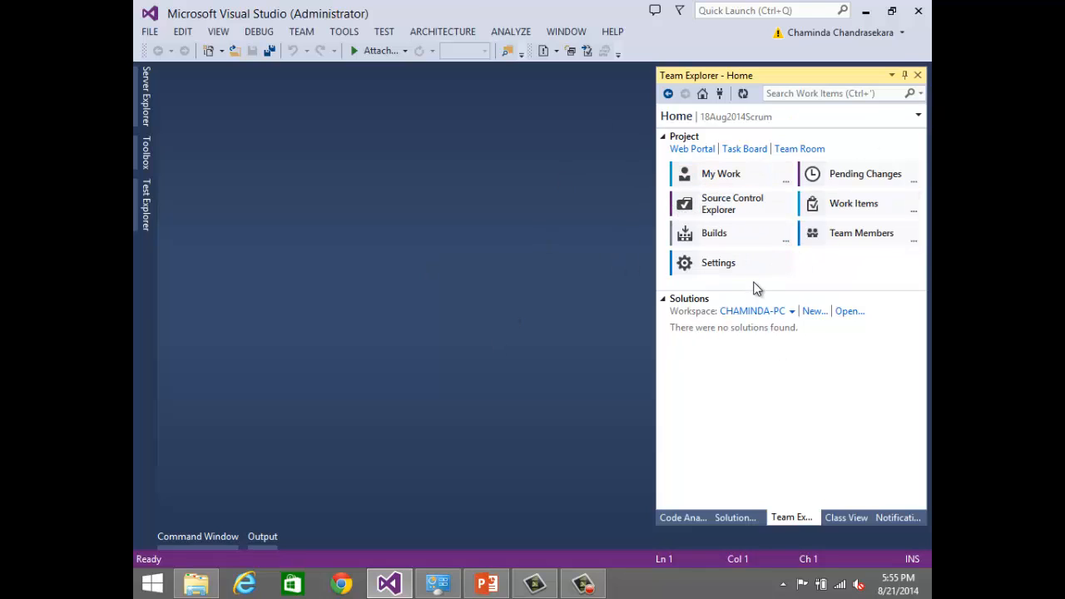
left_click(695, 148)
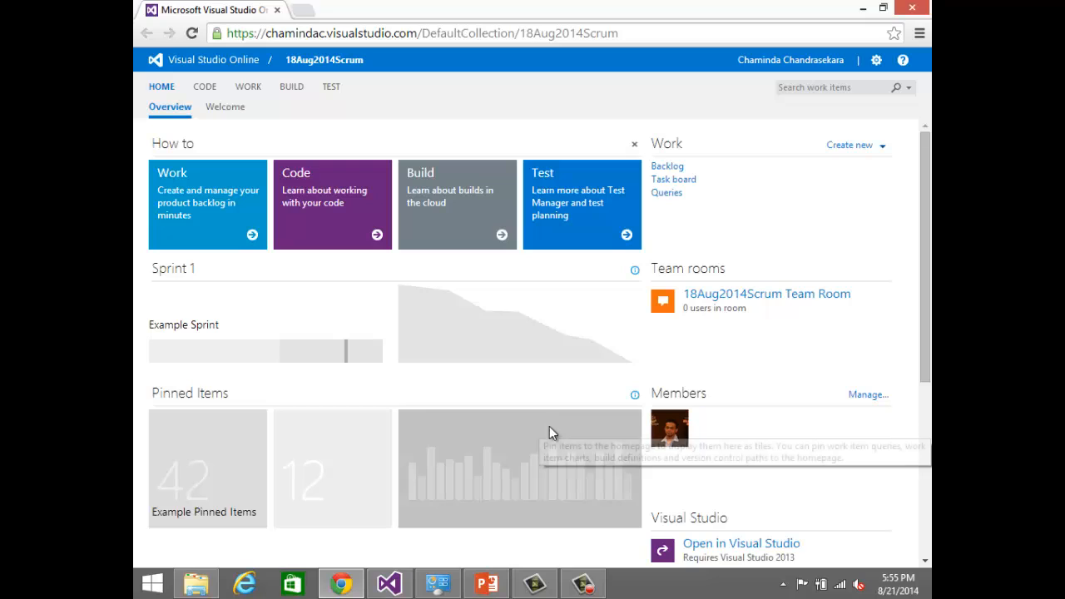
left_click(254, 94)
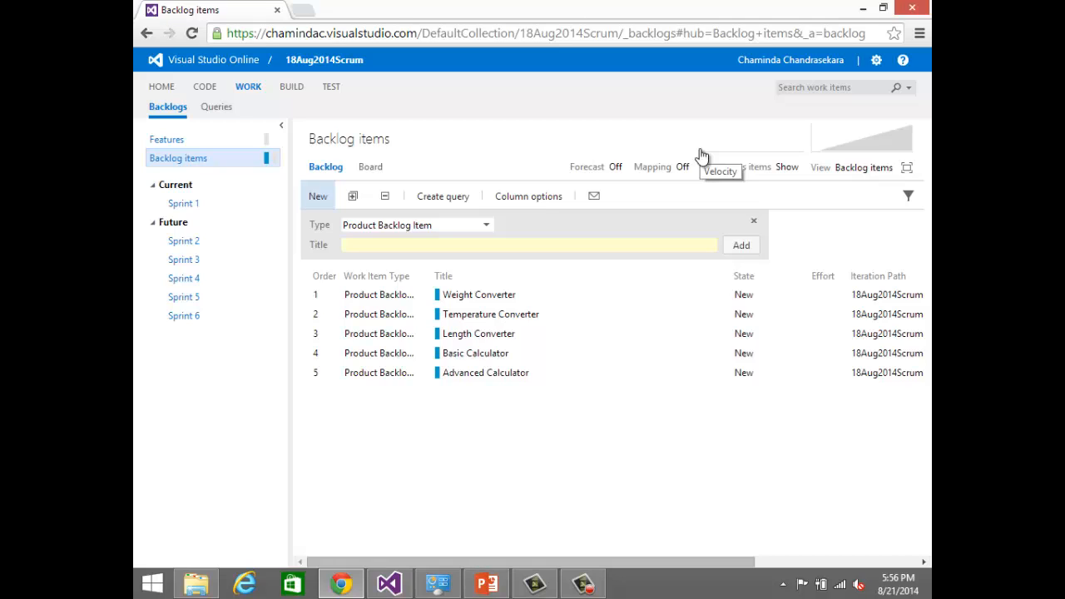
Step: Open the project's administration site and examine its teams overview, iterations and areas
left_click(877, 63)
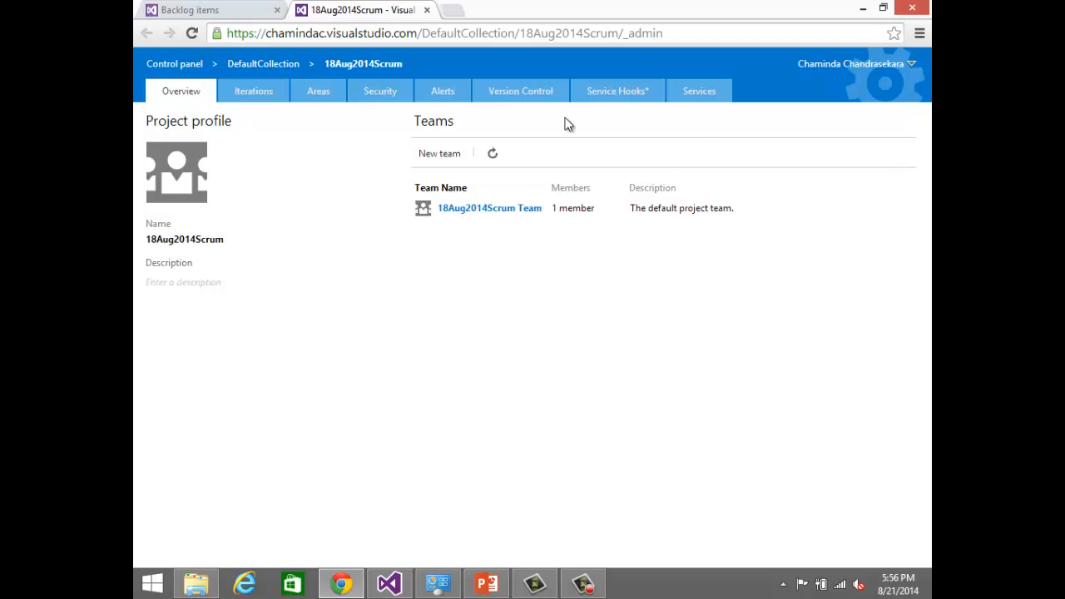
left_click(238, 91)
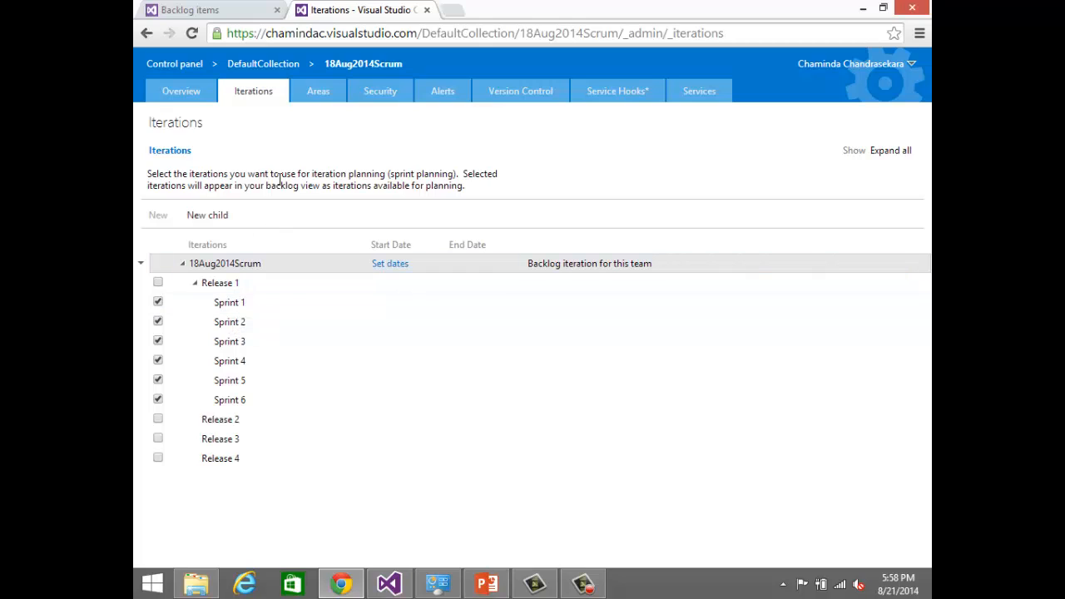
left_click(316, 96)
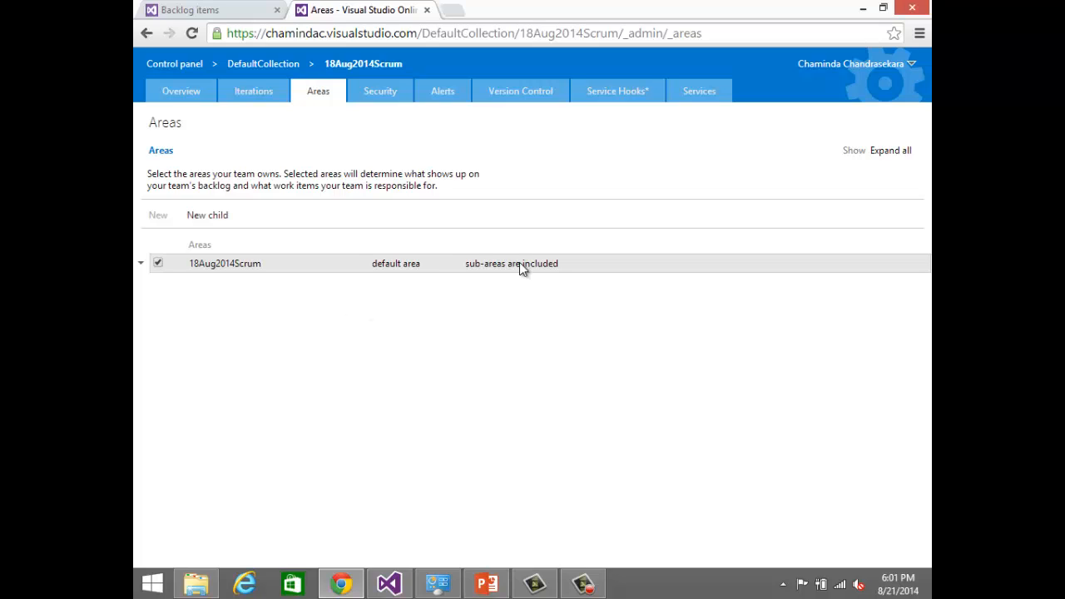
left_click(194, 91)
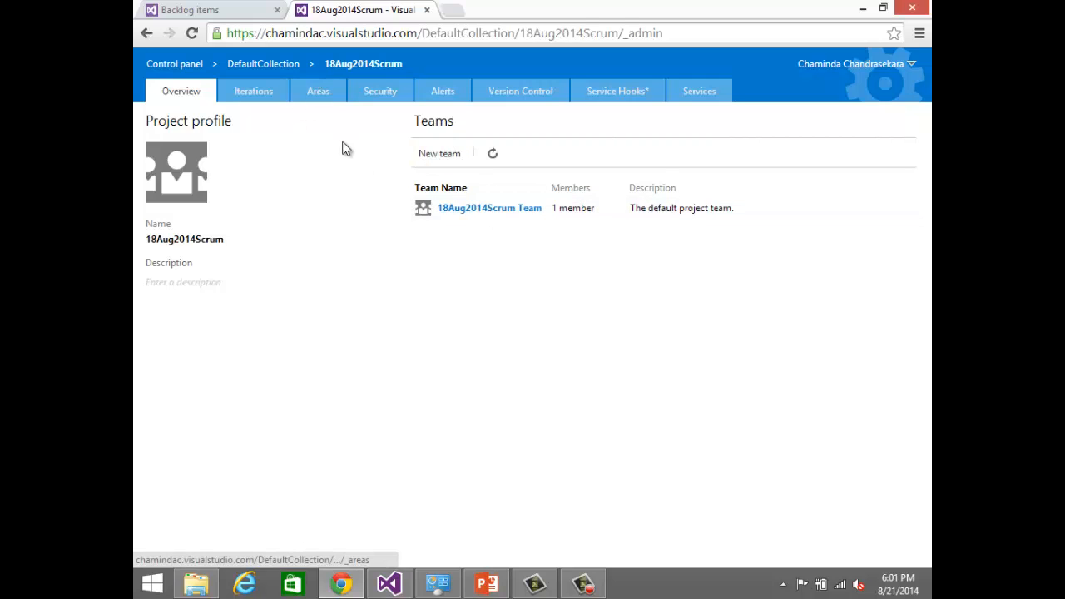
left_click(321, 94)
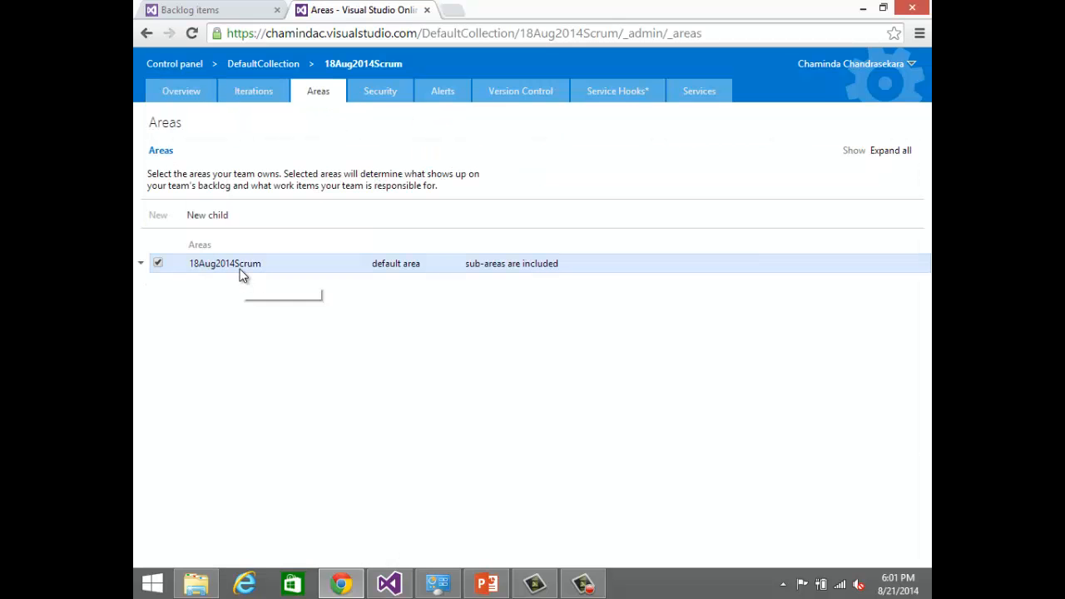
Step: Create a team named Support with Contributors permissions and its own area path, and check the project's areas
left_click(193, 98)
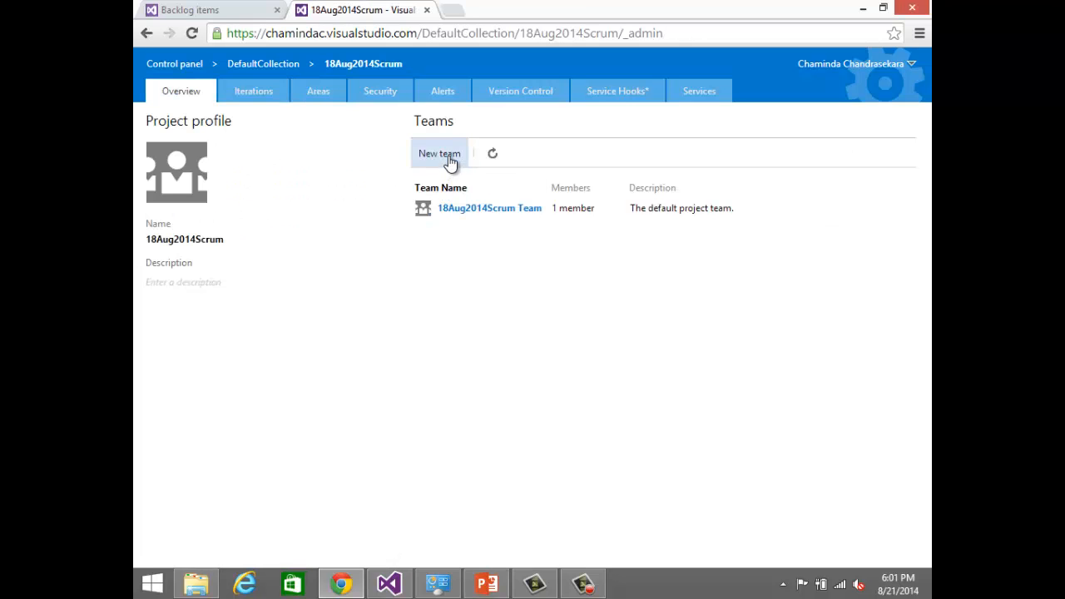
left_click(440, 154)
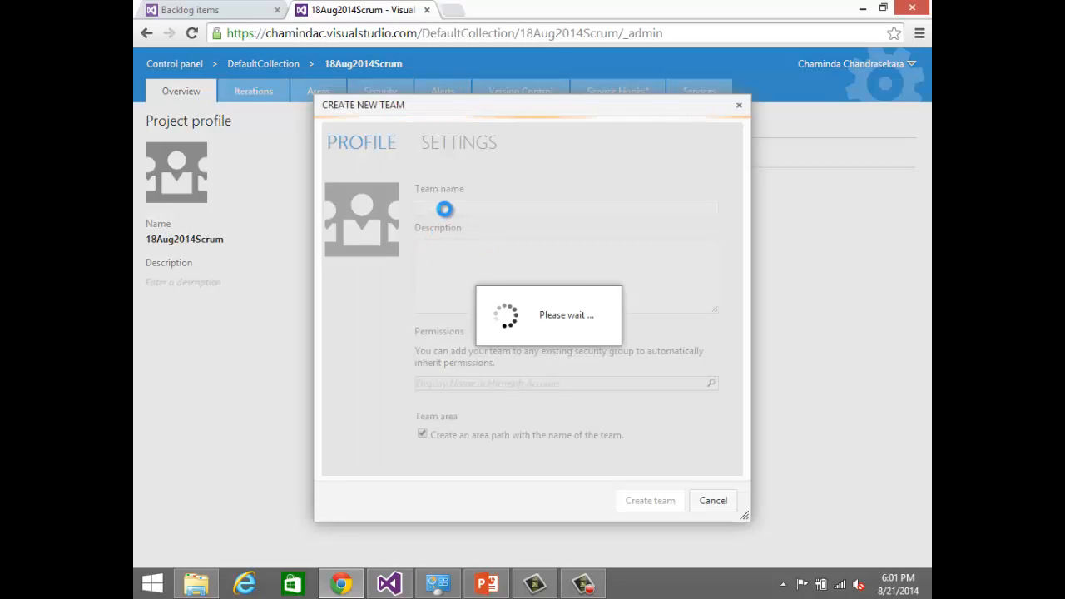
type("Suppor")
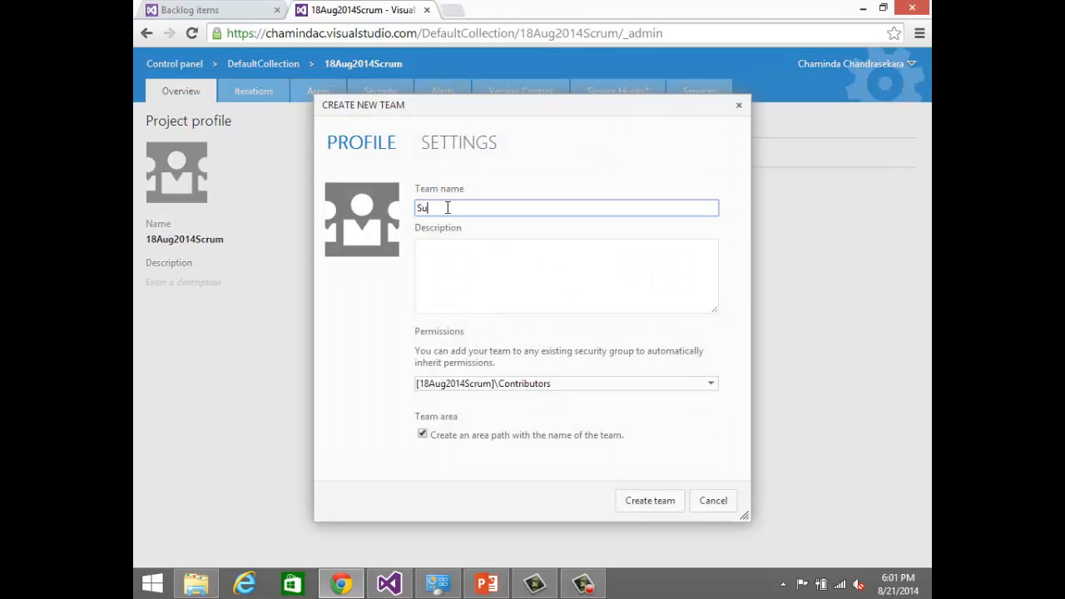
type("t")
left_click(657, 502)
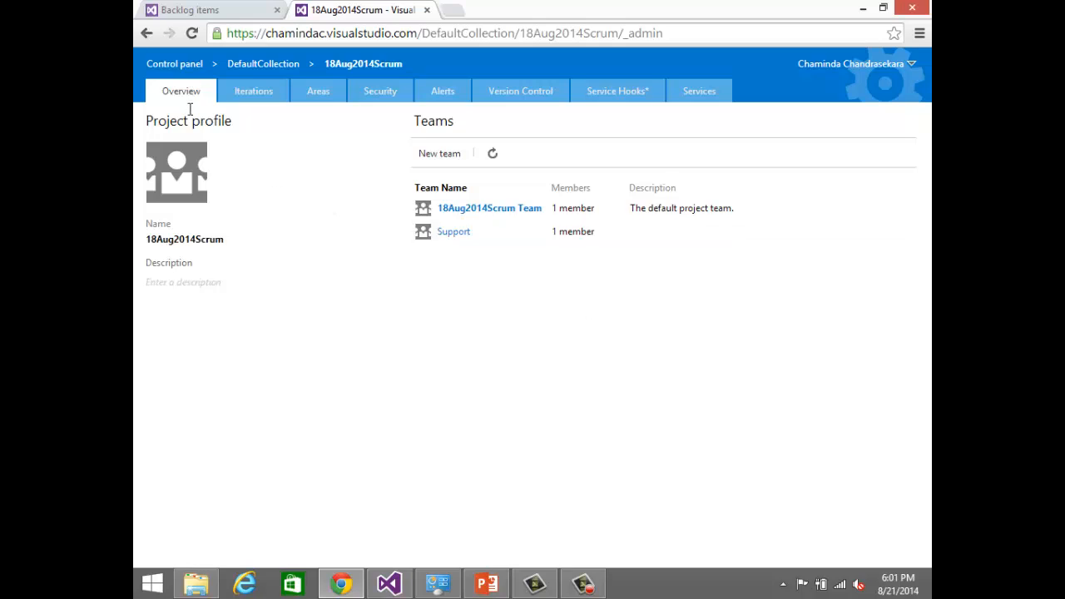
left_click(309, 97)
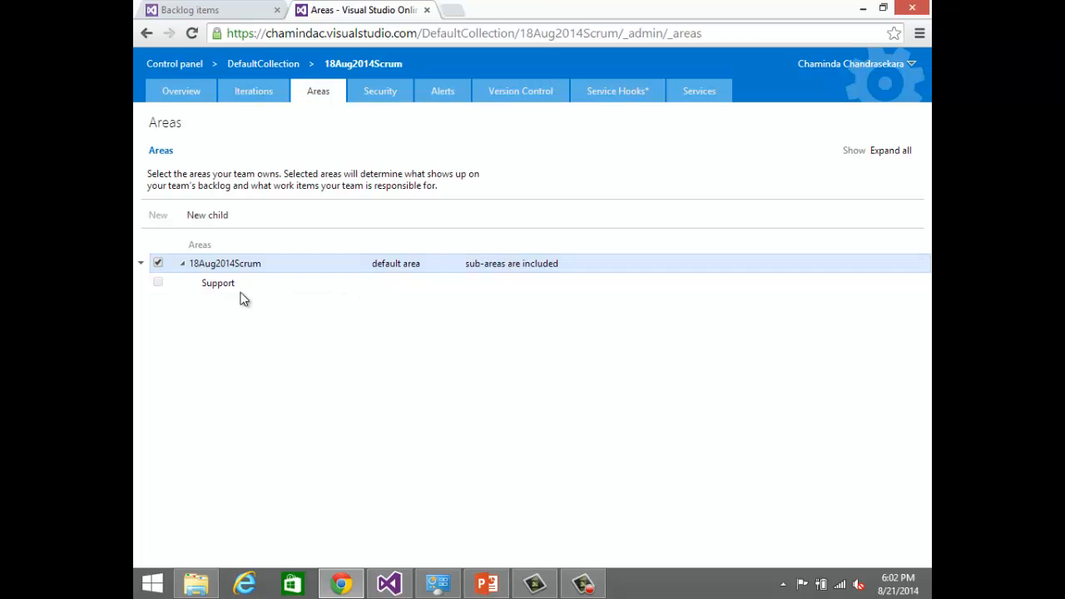
left_click(208, 265)
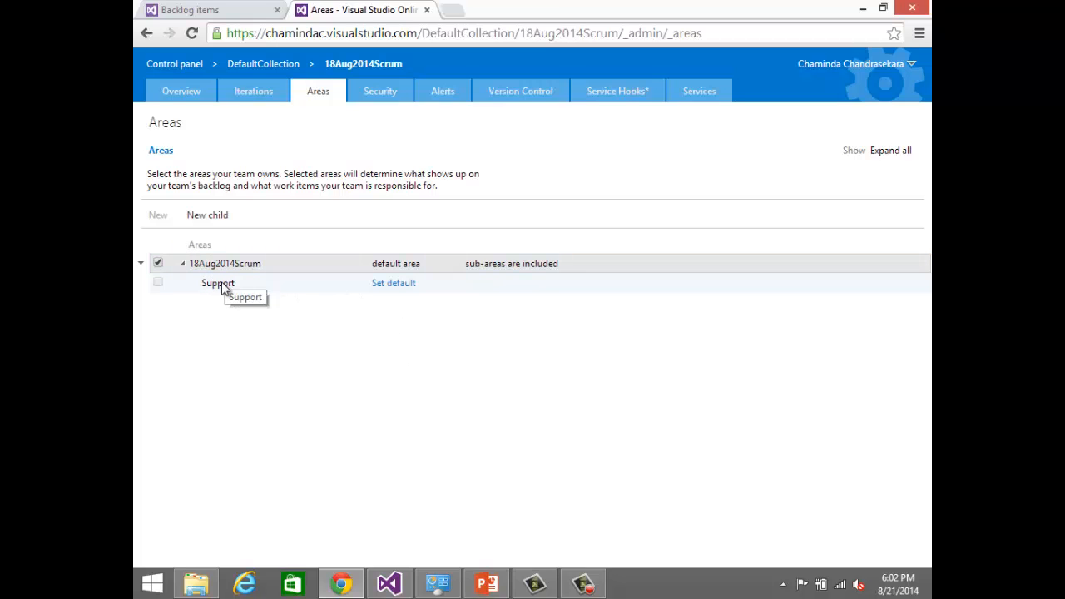
Step: Create a team named Dev with Contributors permissions and its own area path, and review the project's areas
left_click(182, 91)
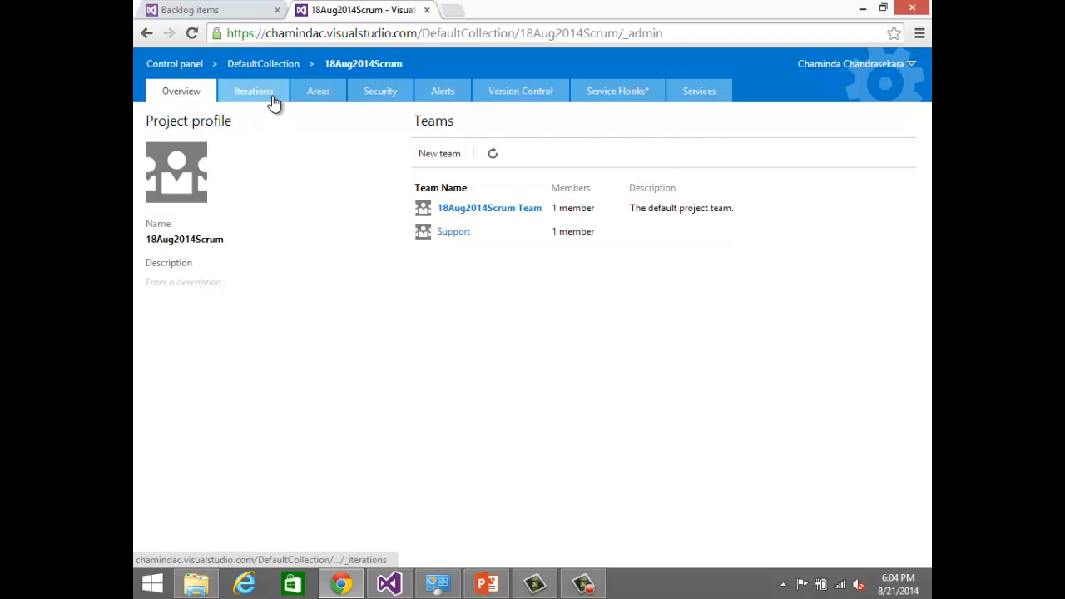
left_click(439, 156)
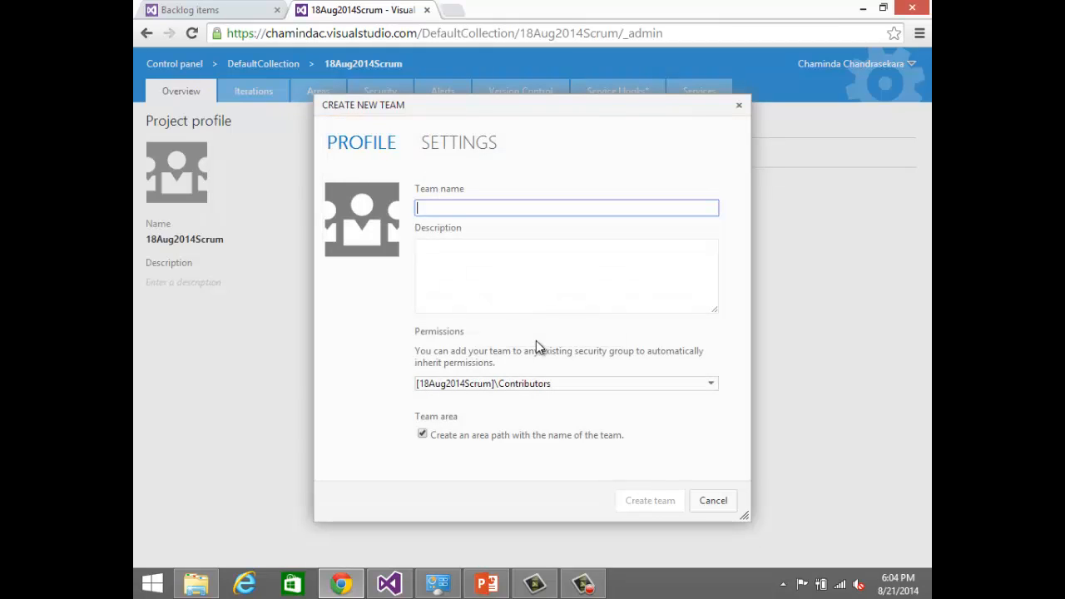
type("Dev")
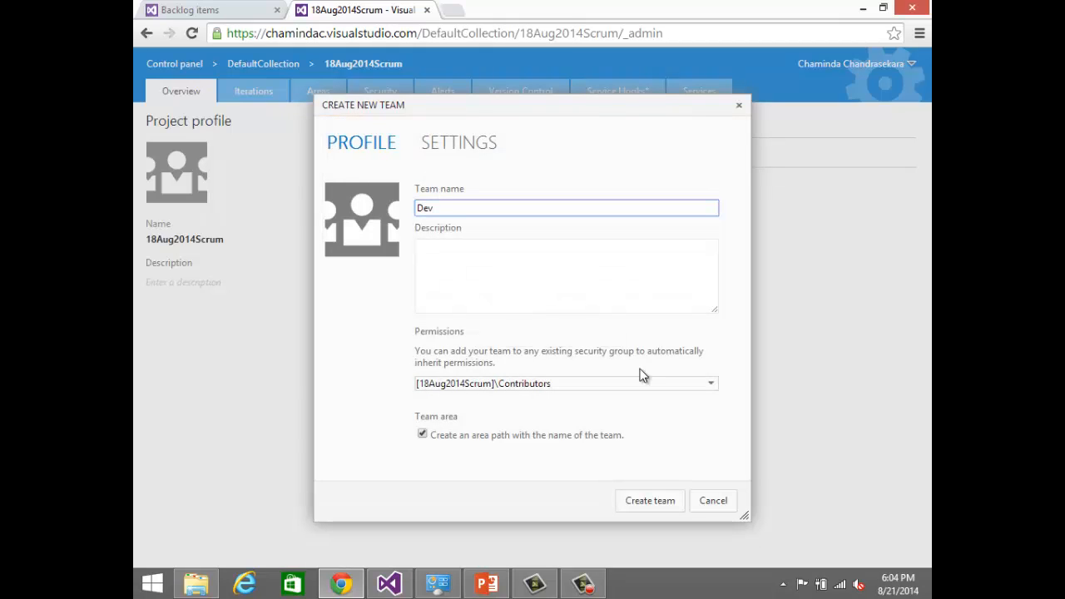
left_click(636, 504)
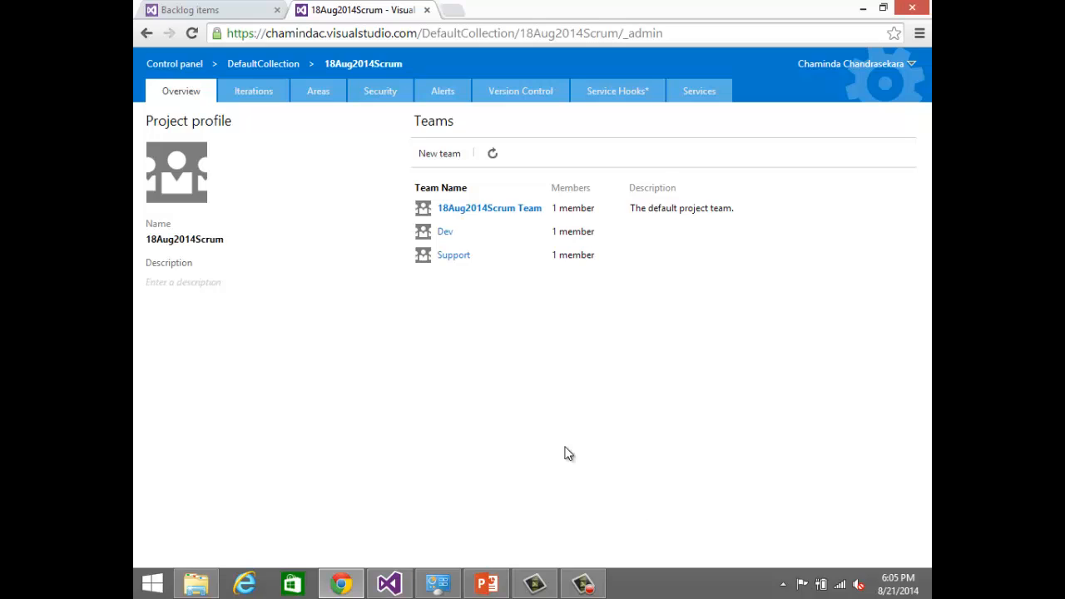
left_click(313, 98)
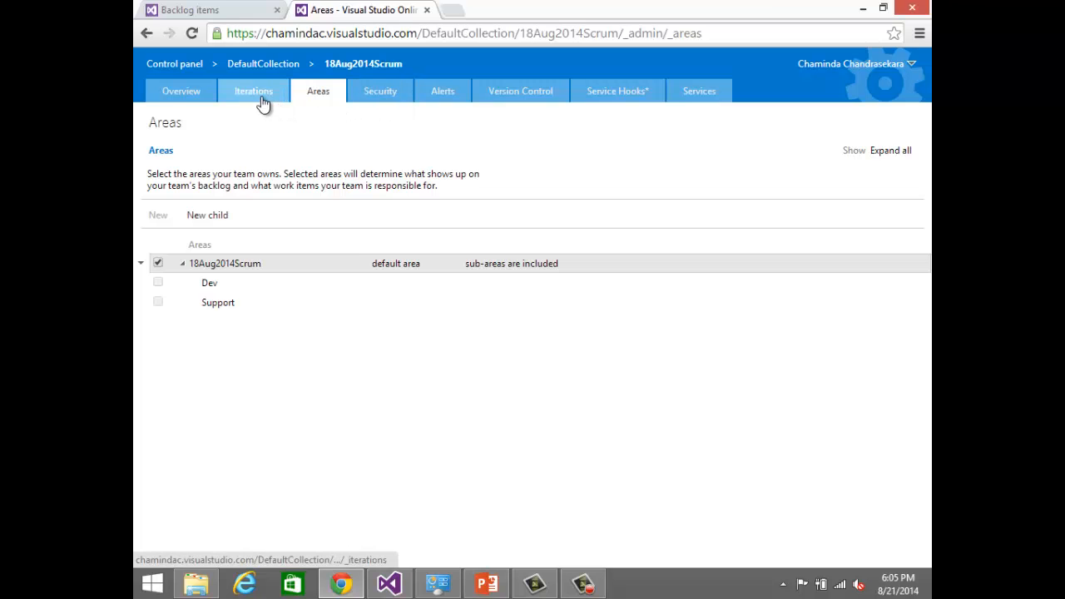
Step: Examine the project's backlog items and home overview, and view the schedule and iterations configuration without changing it
left_click(208, 10)
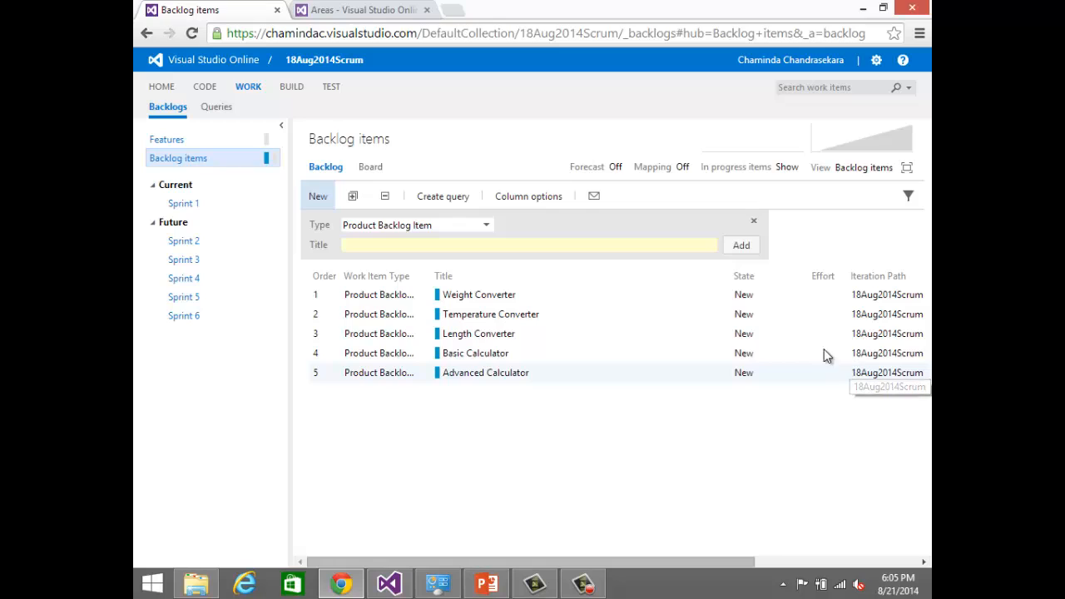
left_click(168, 87)
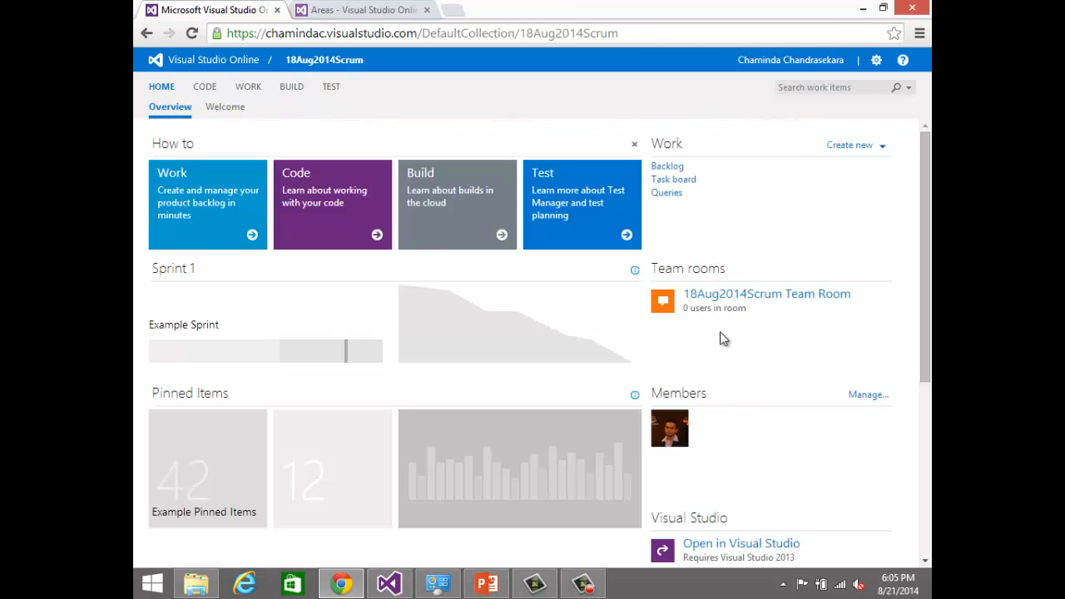
scroll(733, 279, "down", 2)
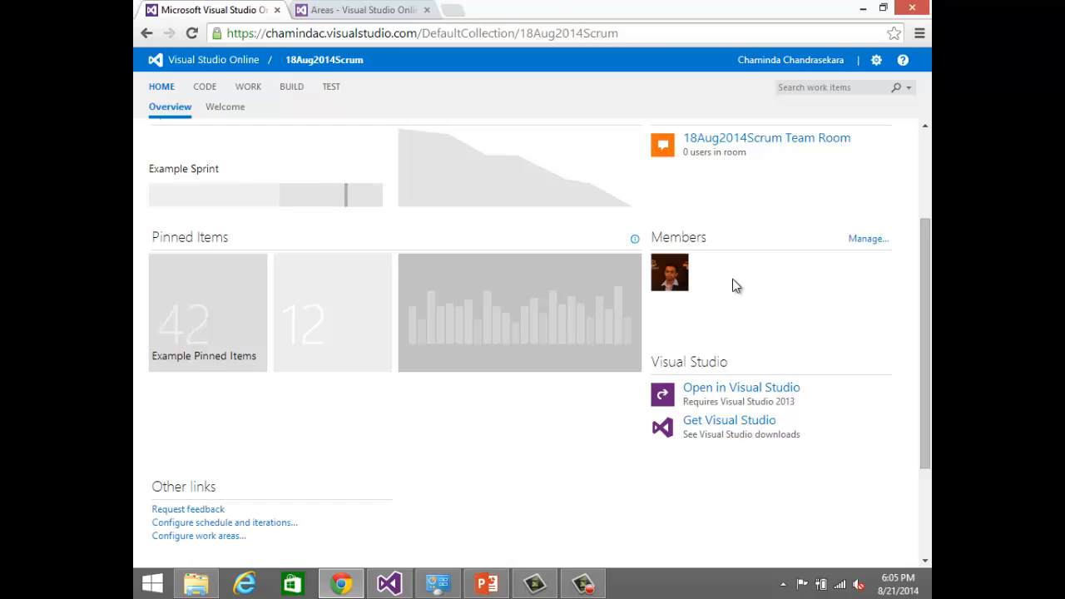
left_click(270, 526)
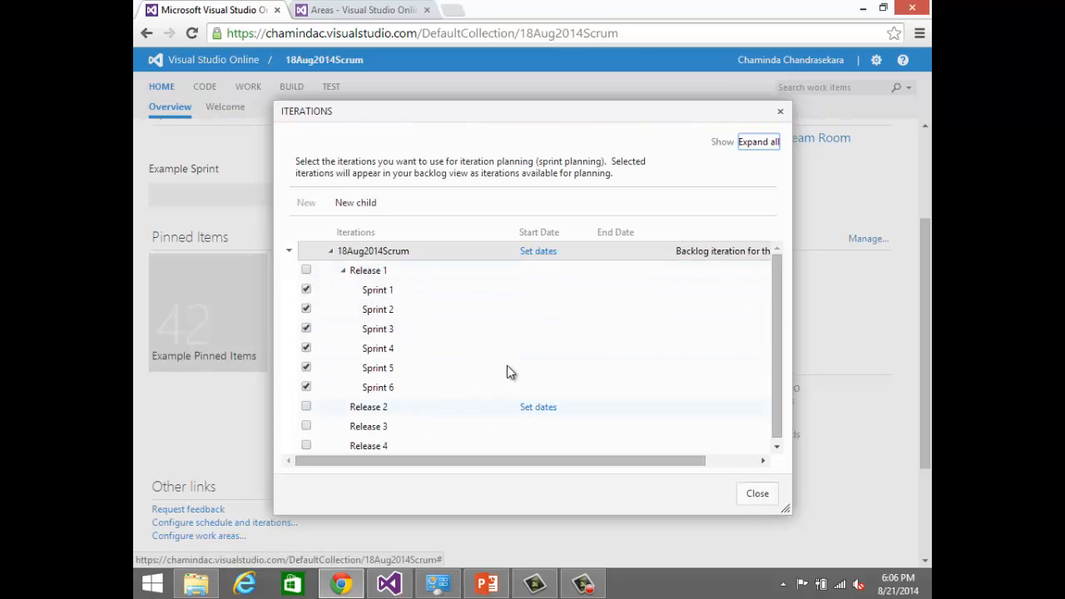
left_click(780, 110)
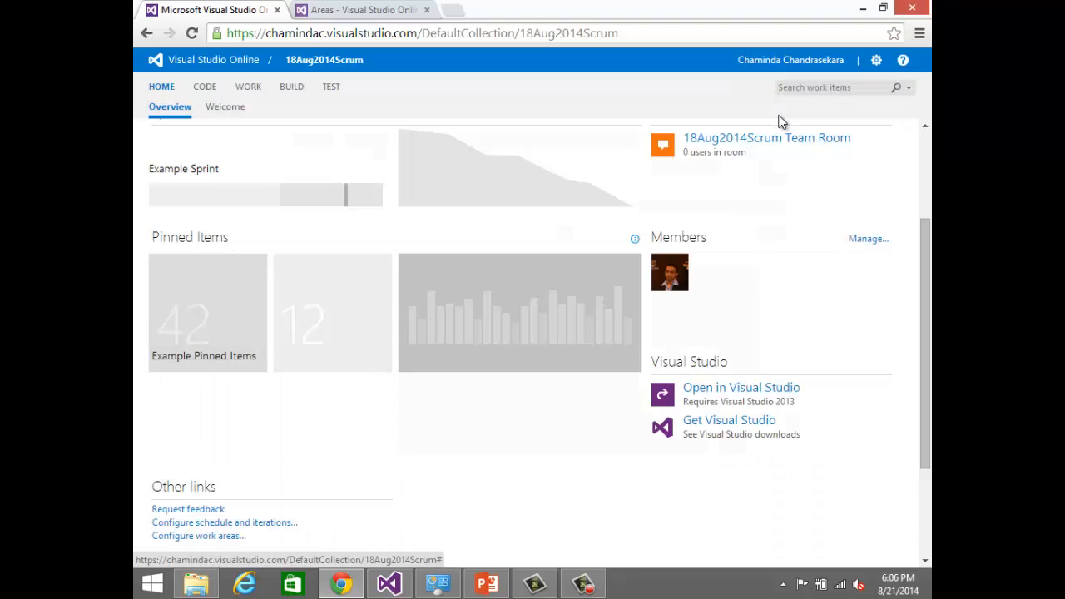
Step: Open the Converter Utility feature from the team's features backlog and examine the child items under its implementation
left_click(246, 82)
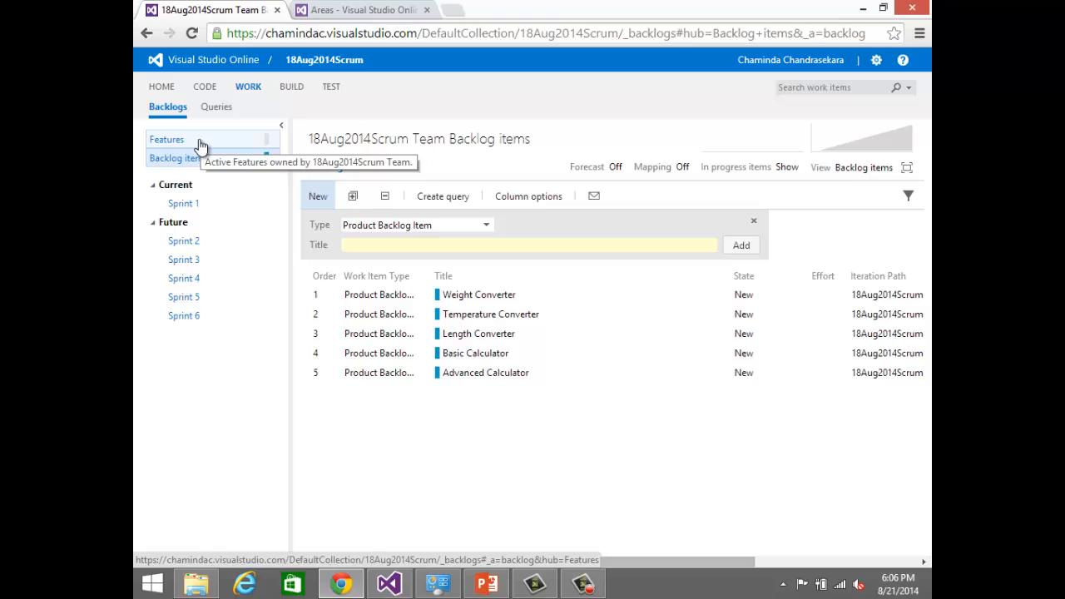
left_click(199, 141)
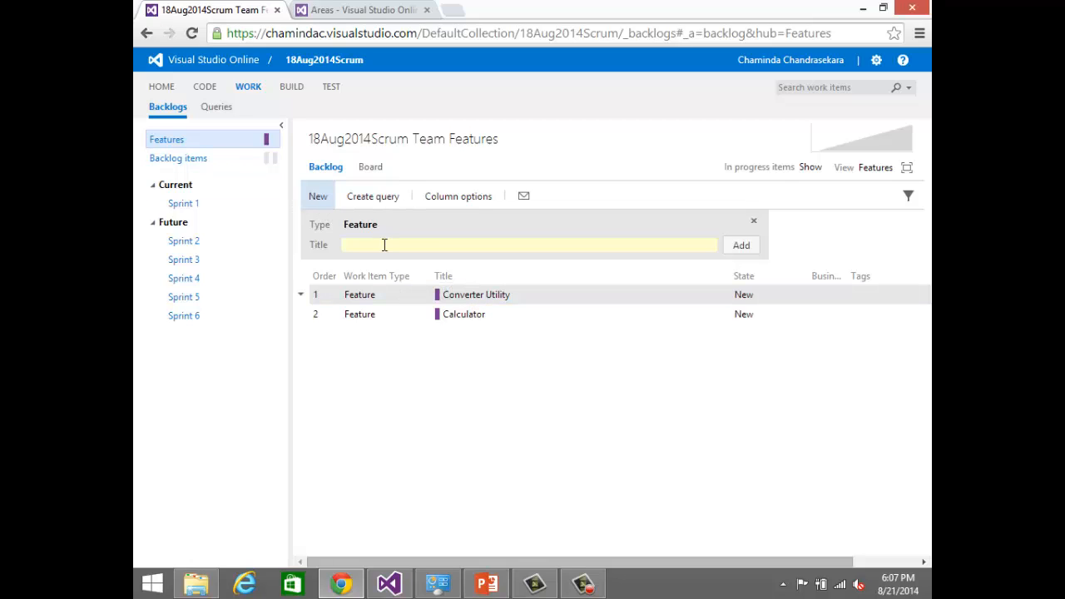
left_click(659, 247)
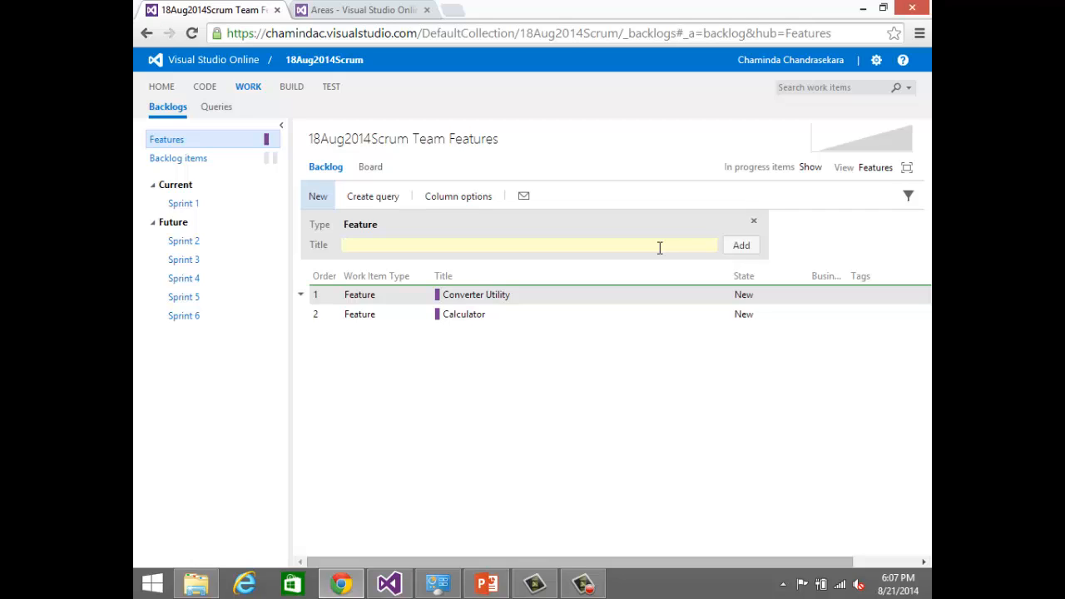
double_click(522, 296)
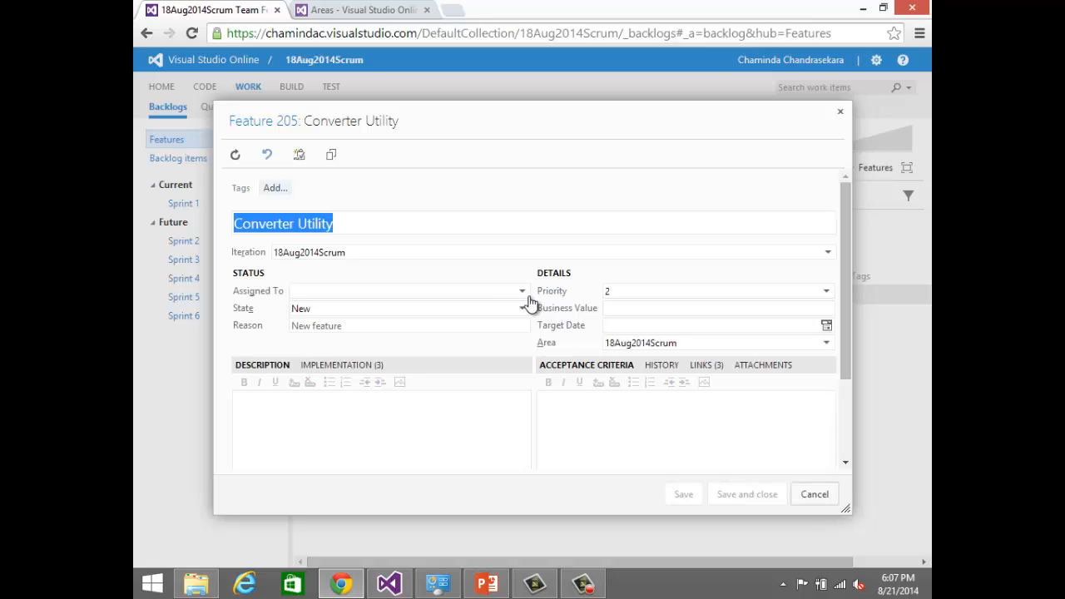
left_click(347, 368)
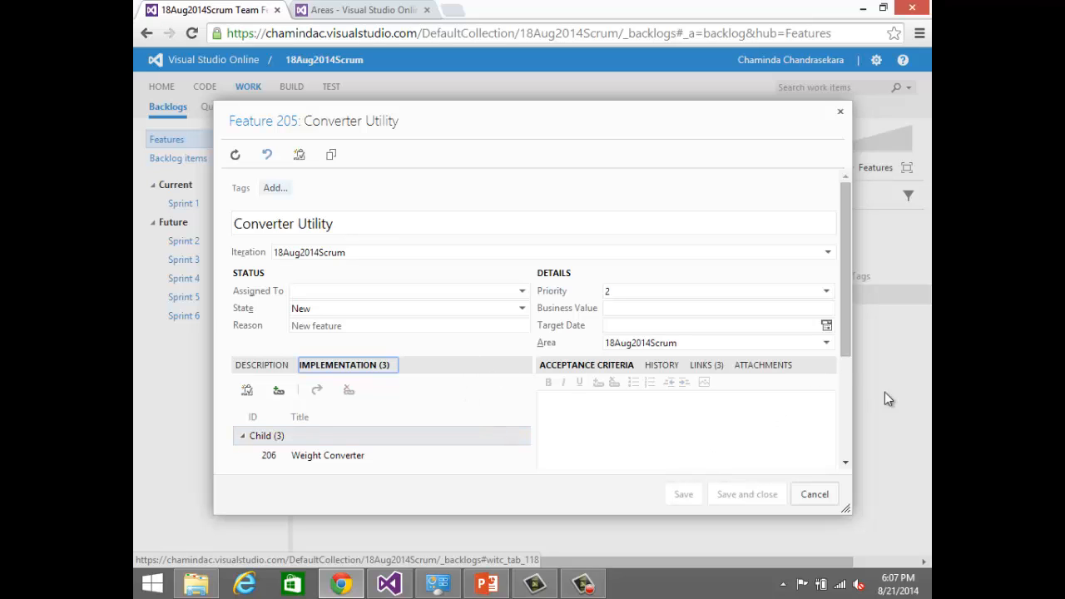
left_click_drag(848, 337, 848, 374)
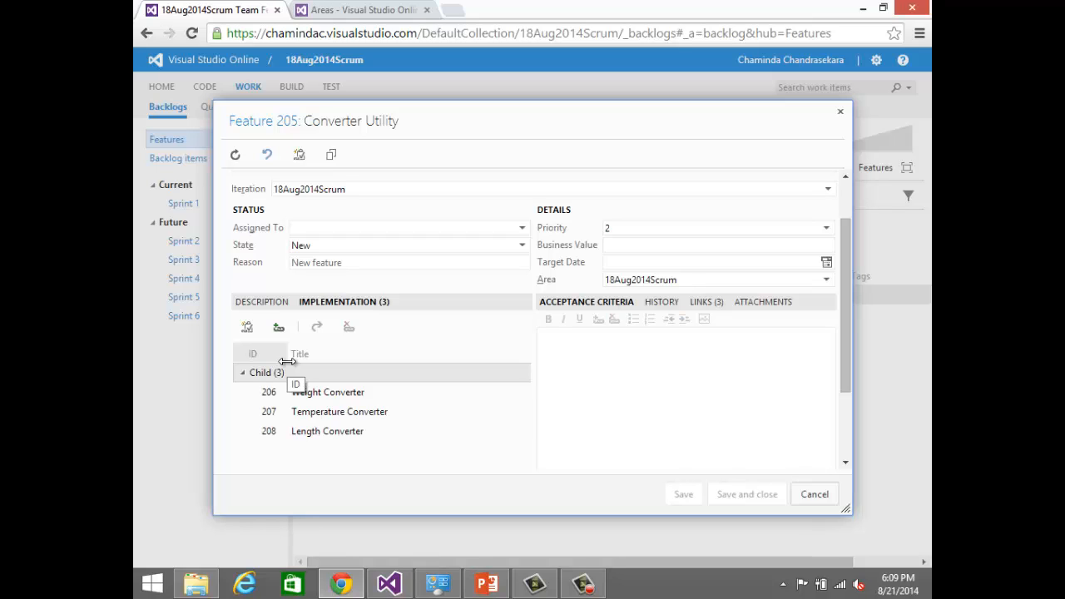
Step: Open the Weight Converter child backlog item and view its linked tasks and test cases
double_click(336, 403)
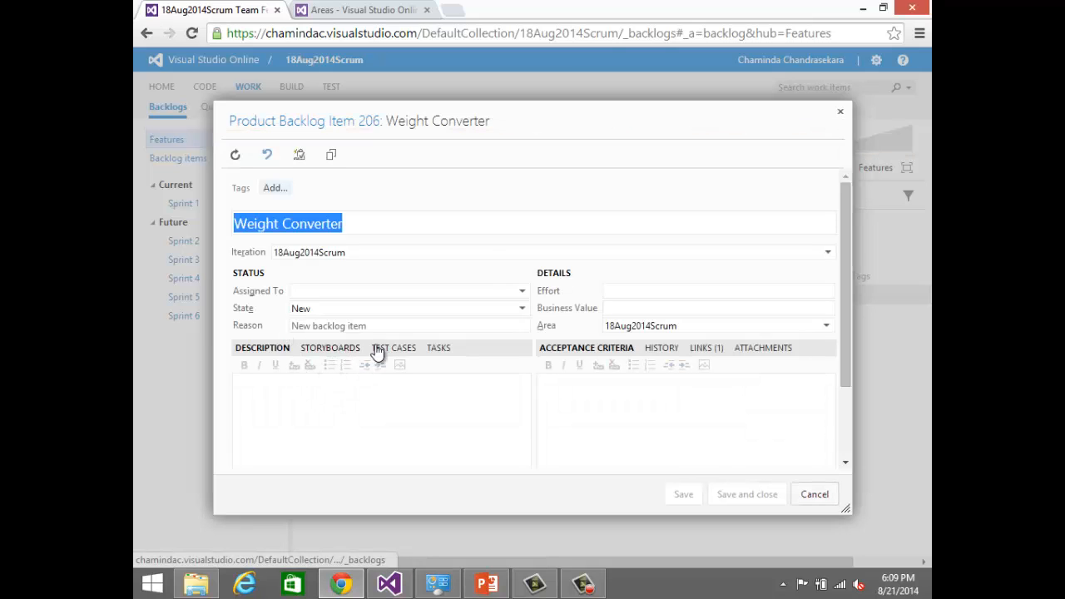
left_click(433, 350)
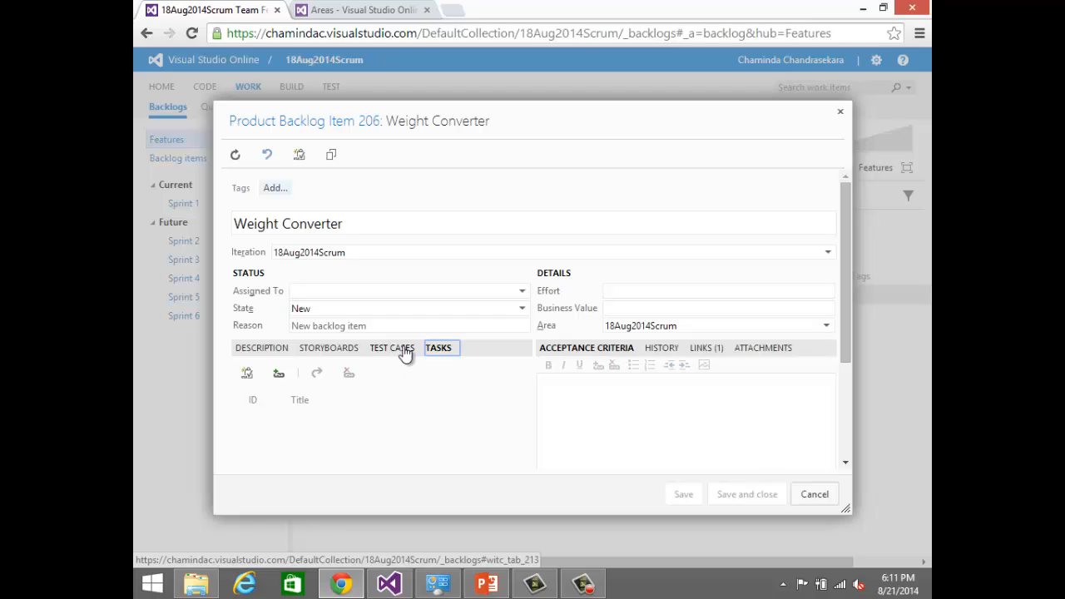
left_click(403, 350)
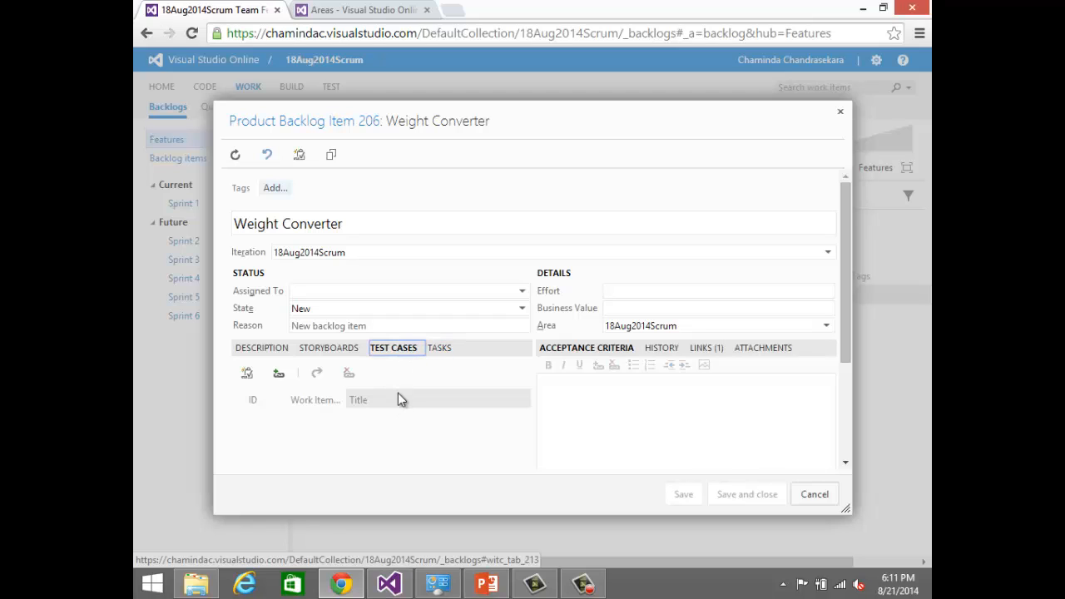
Step: Draft a Tested By test case titled Tc for Weight Converter, discard it unsaved and close the open work items
left_click(247, 376)
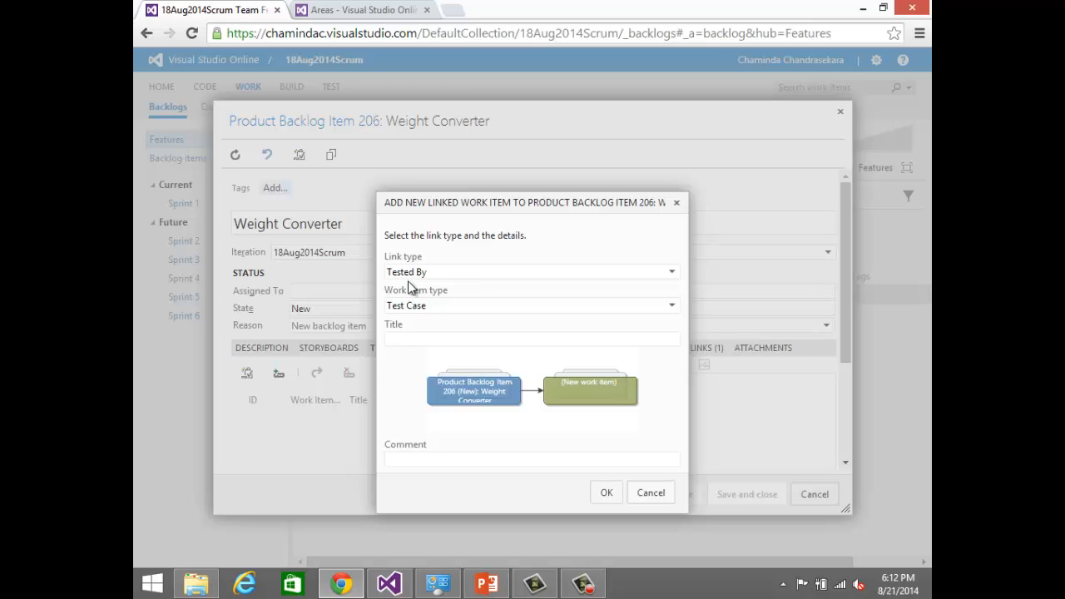
left_click(434, 274)
left_click(433, 273)
left_click(451, 336)
type("Tc")
left_click(604, 496)
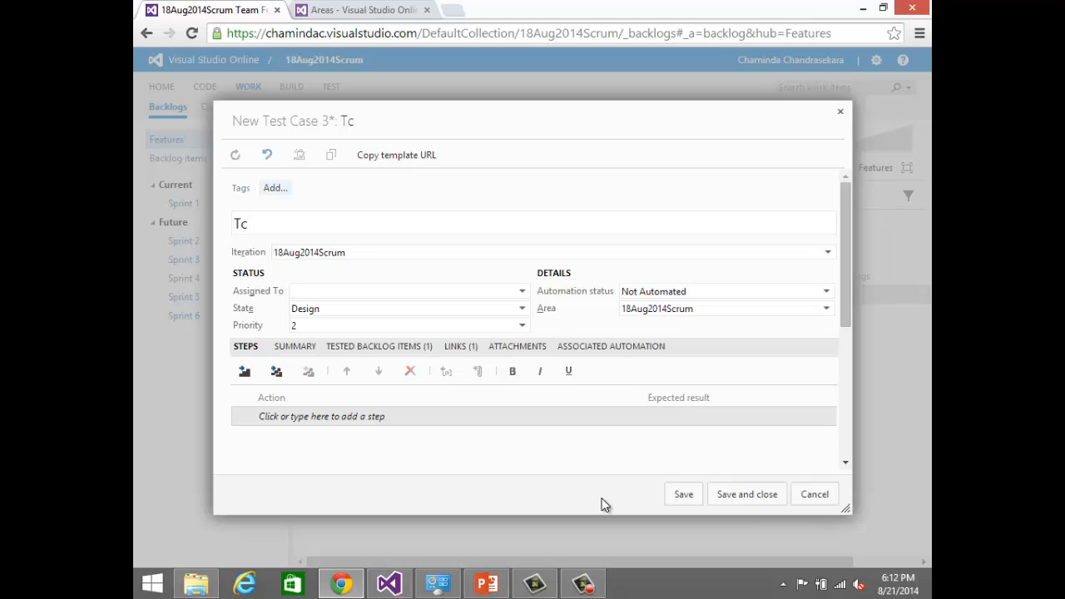
left_click(631, 348)
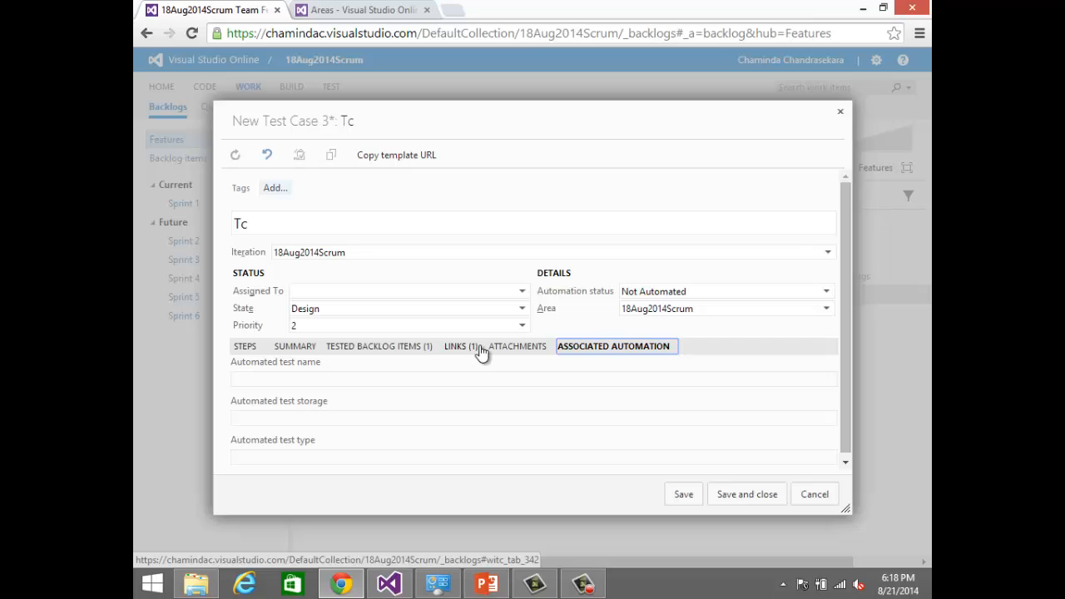
left_click(841, 113)
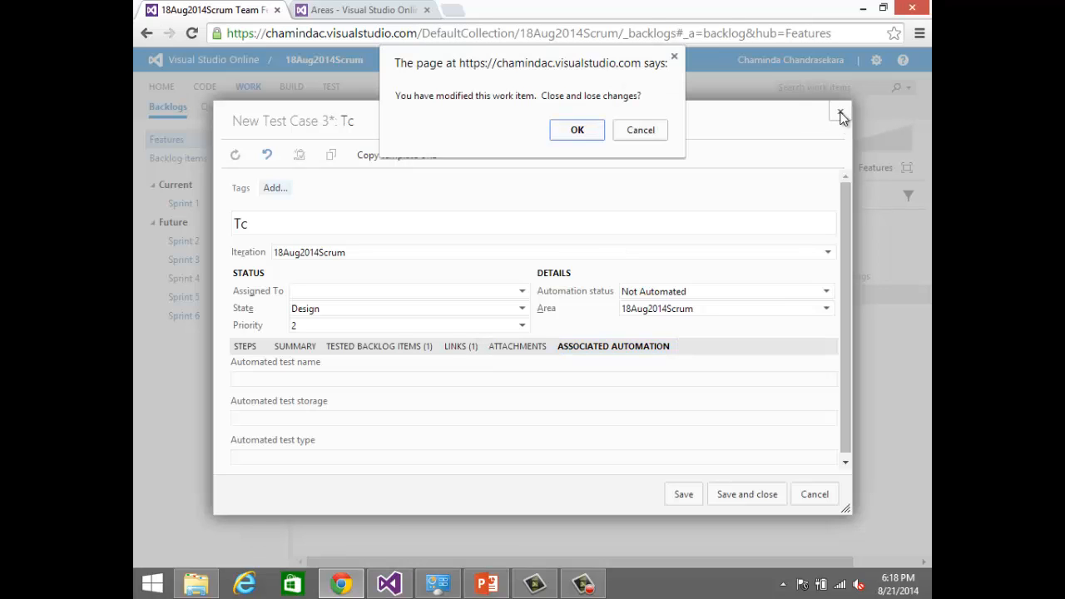
left_click(577, 129)
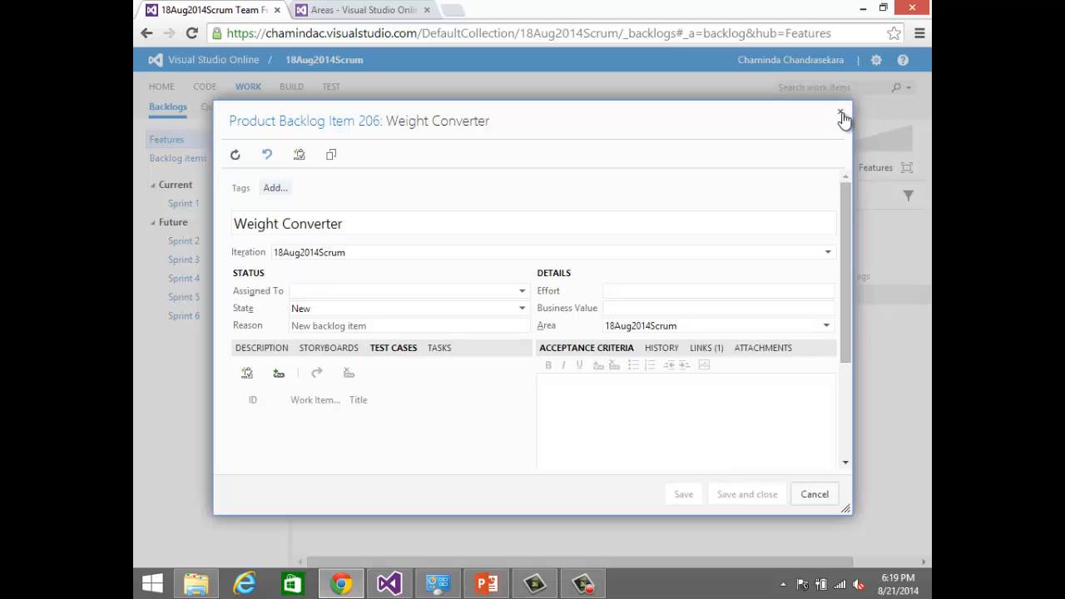
left_click(841, 112)
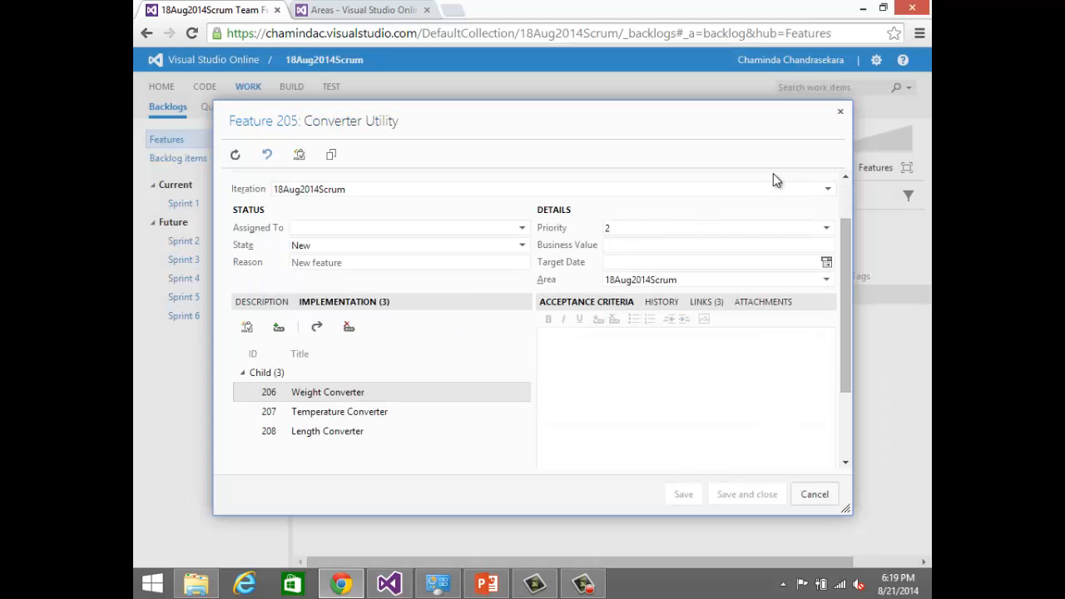
left_click(840, 112)
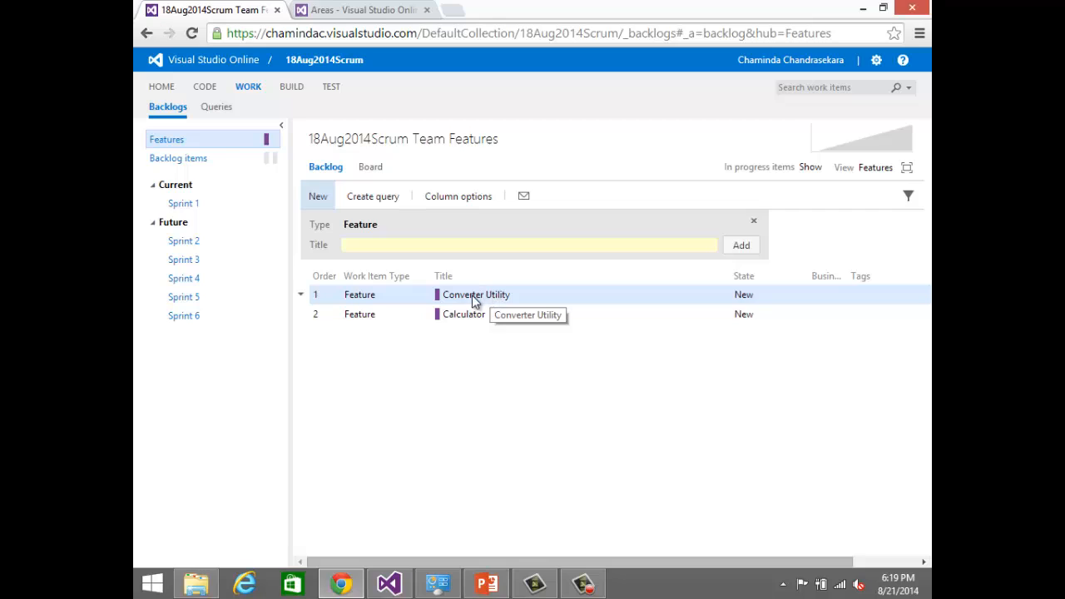
Step: Move the Calculator feature above Converter Utility in the features backlog and check the reordering options for Converter Utility
left_click_drag(461, 315, 457, 289)
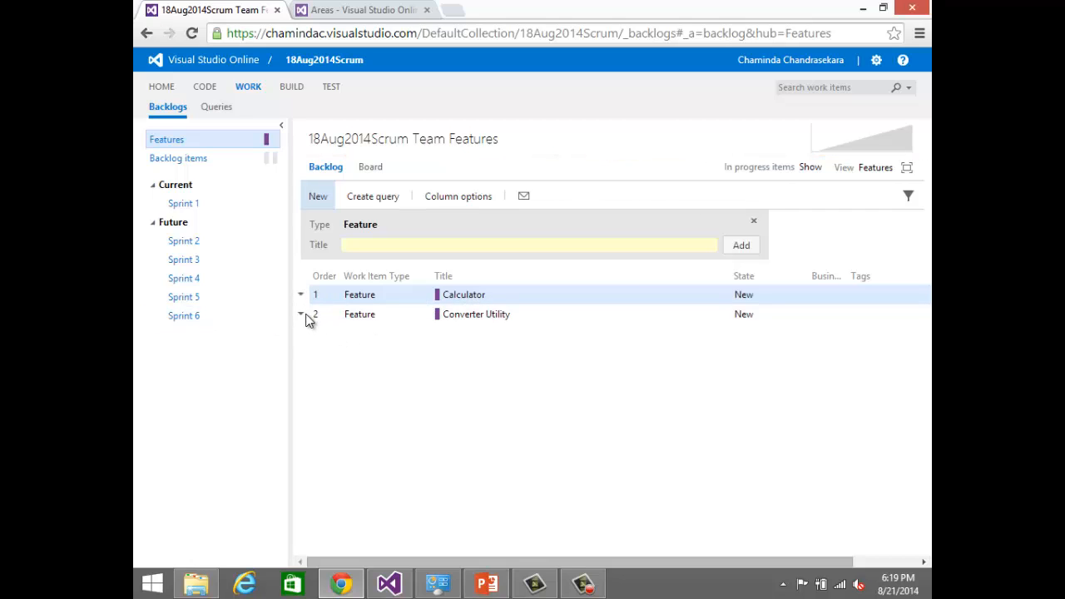
left_click(302, 316)
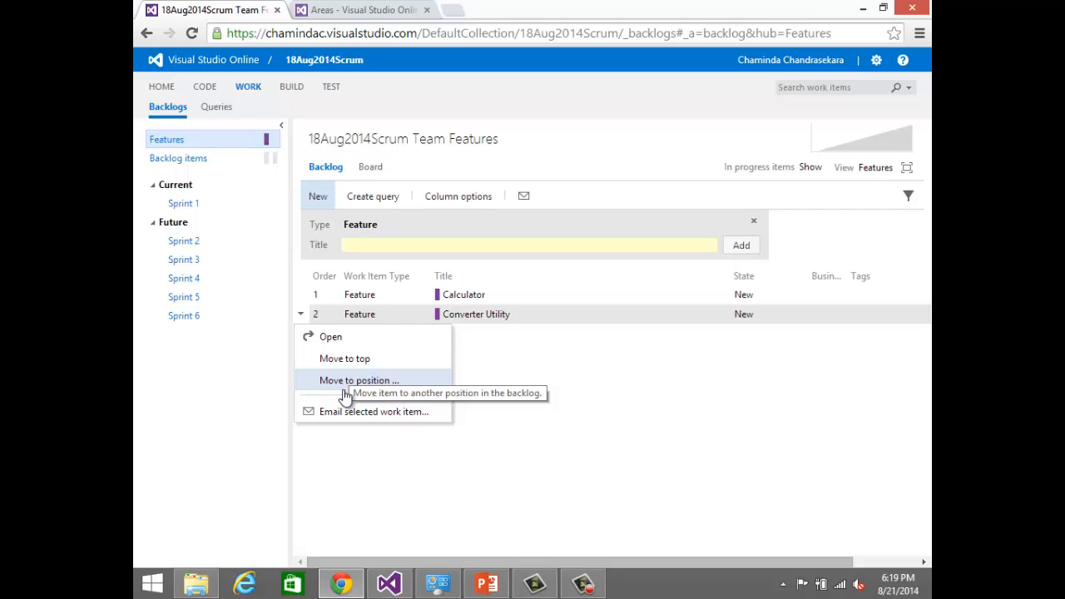
left_click(592, 319)
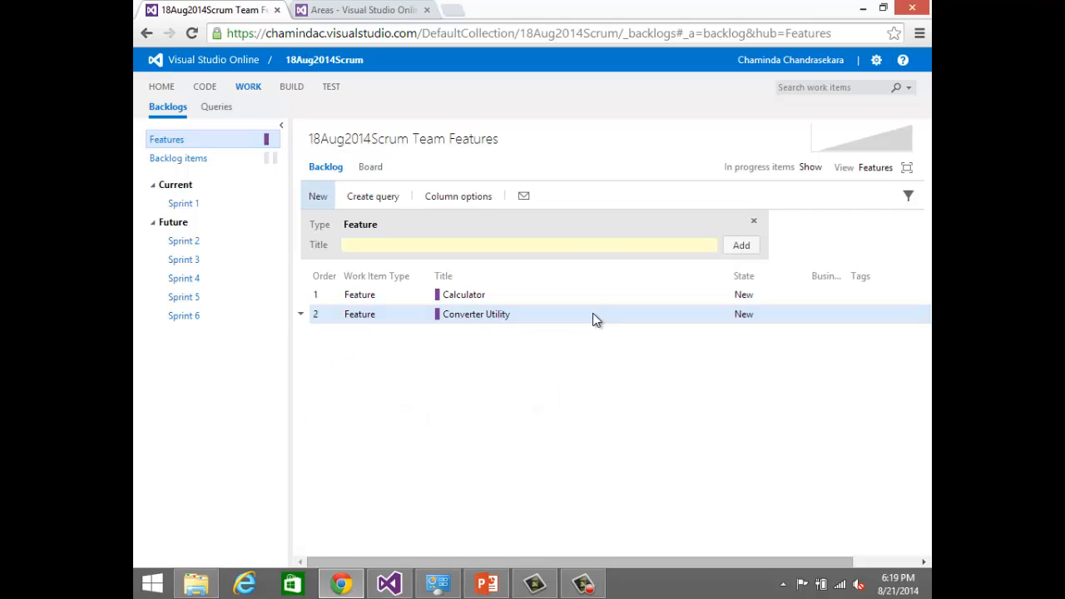
Step: Review the Converter Utility feature and try swapping the order of Calculator and Converter Utility, restoring Calculator to first place
double_click(594, 316)
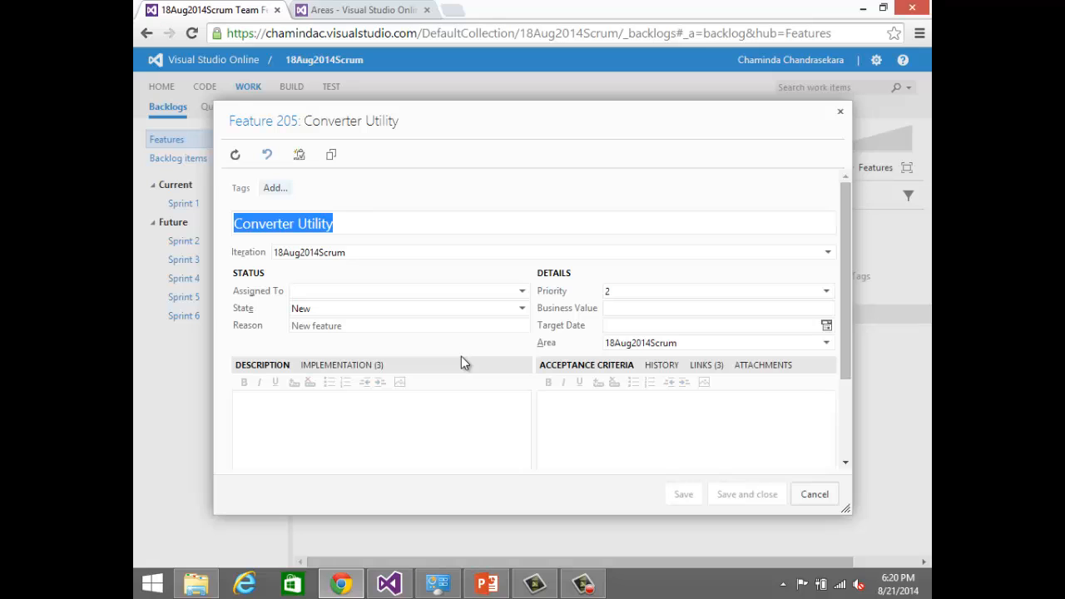
left_click(840, 112)
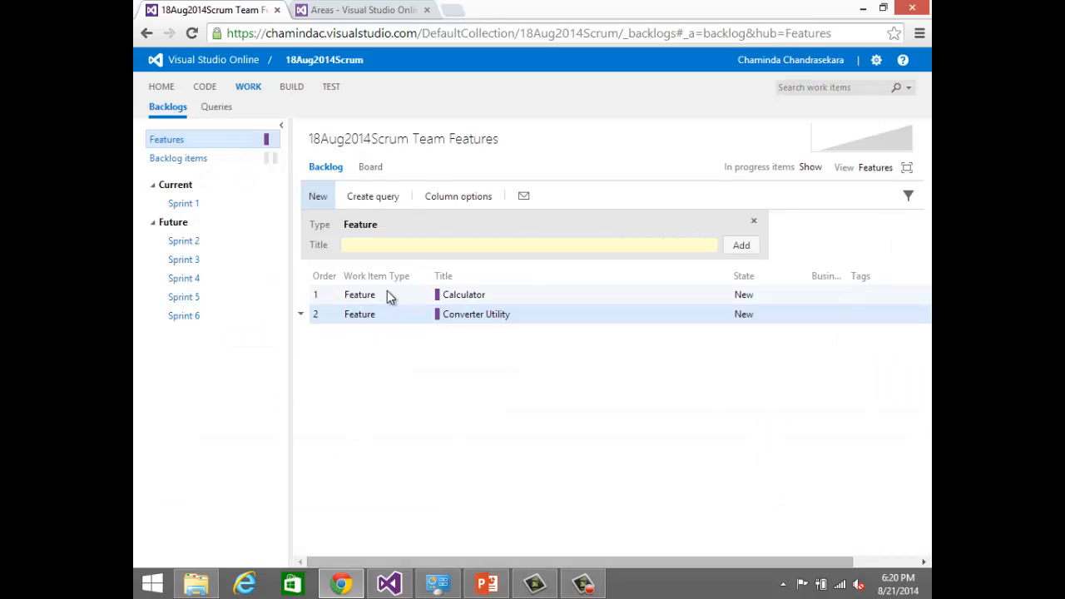
left_click_drag(387, 297, 397, 318)
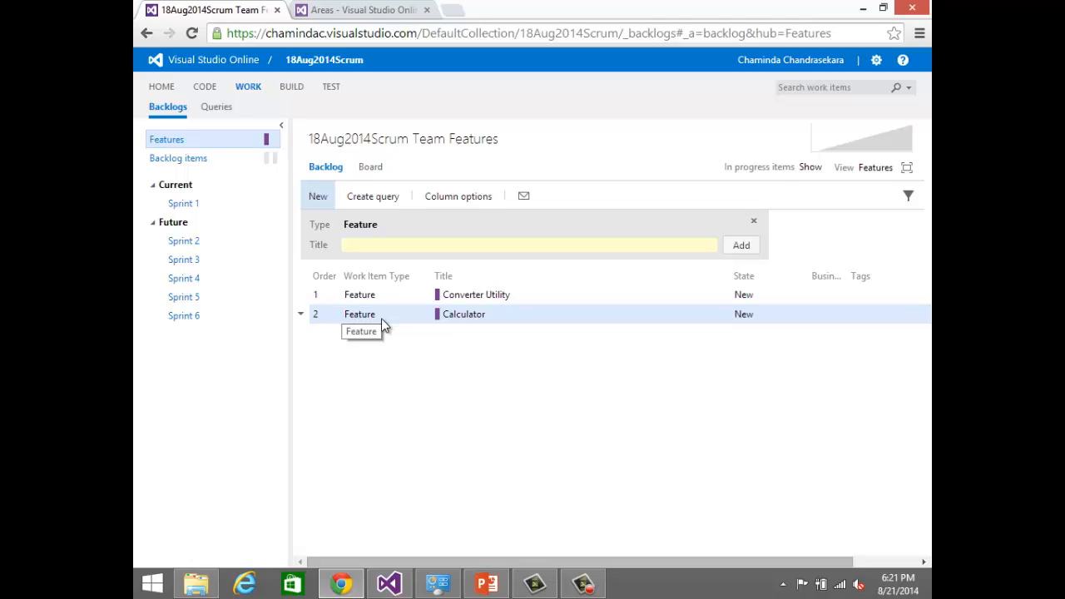
left_click_drag(381, 318, 398, 289)
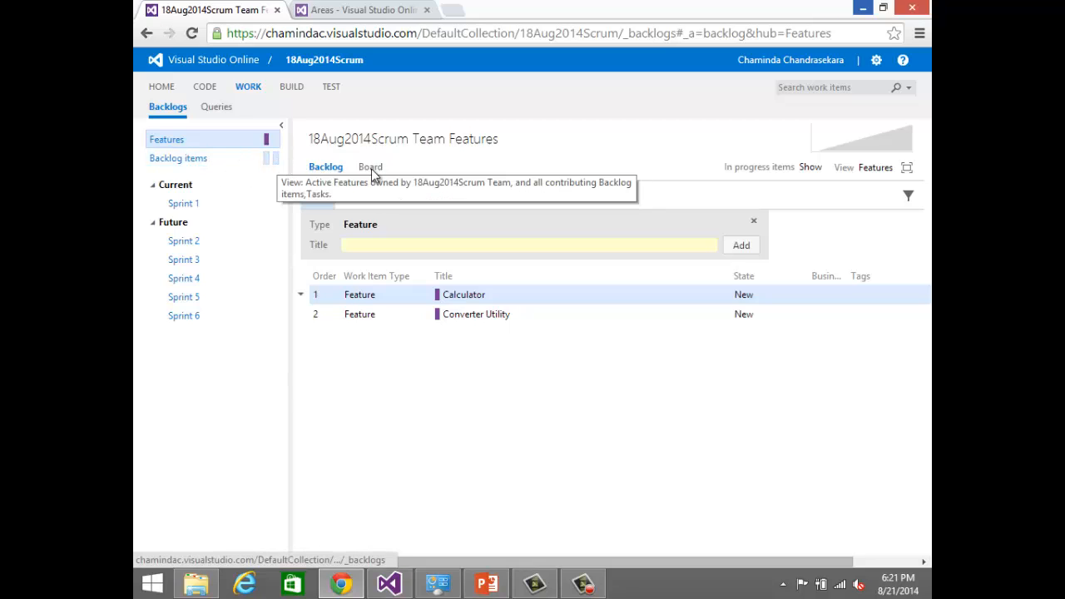
Step: View the features backlog as Features to Backlog items and as Features to Tasks, and return it to the Features view
left_click(876, 169)
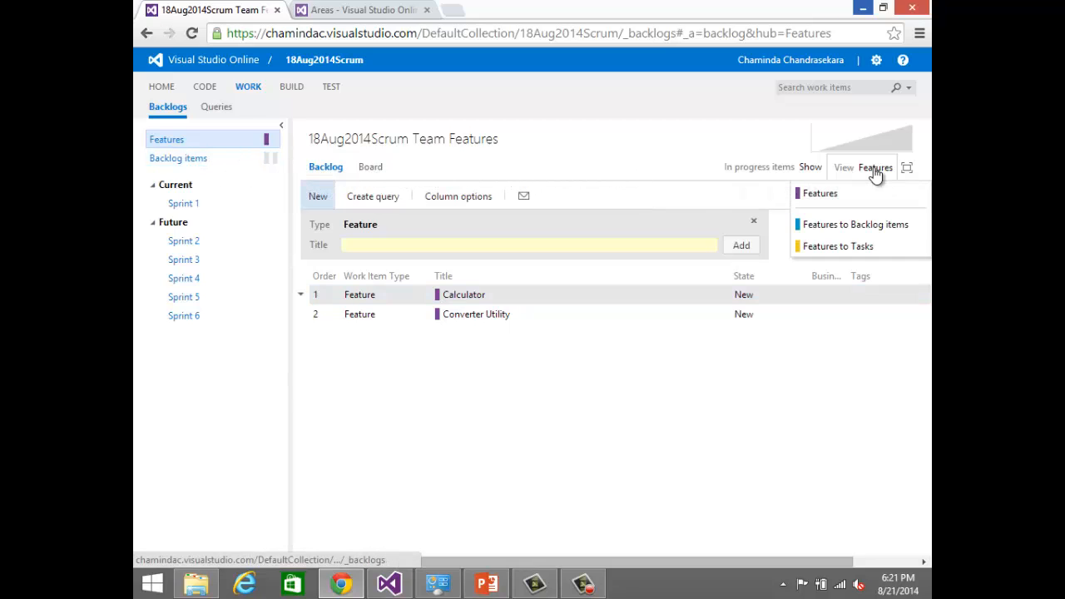
left_click(861, 227)
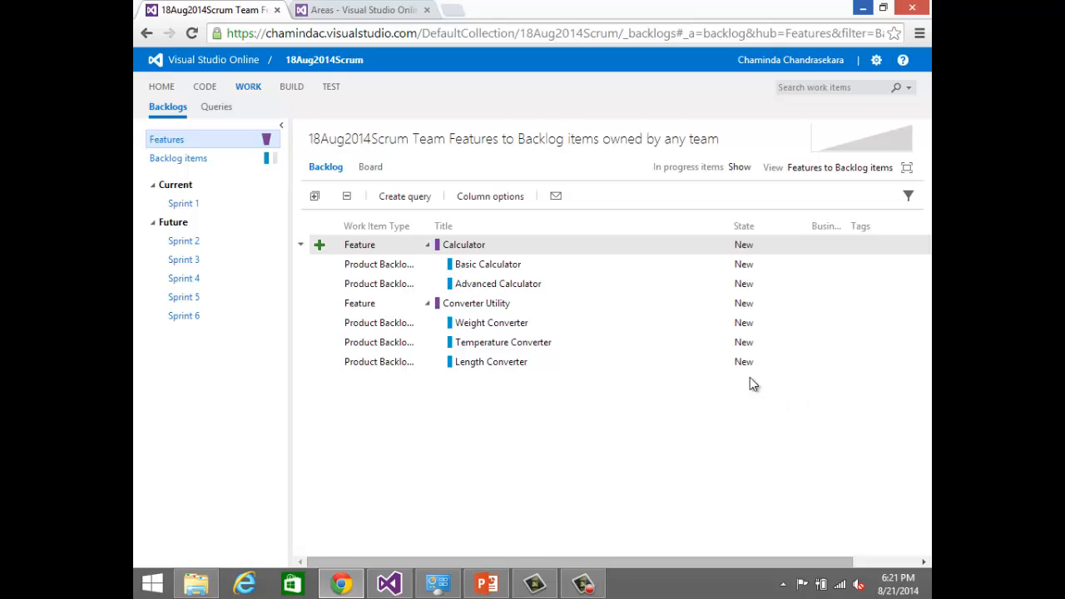
left_click(275, 166)
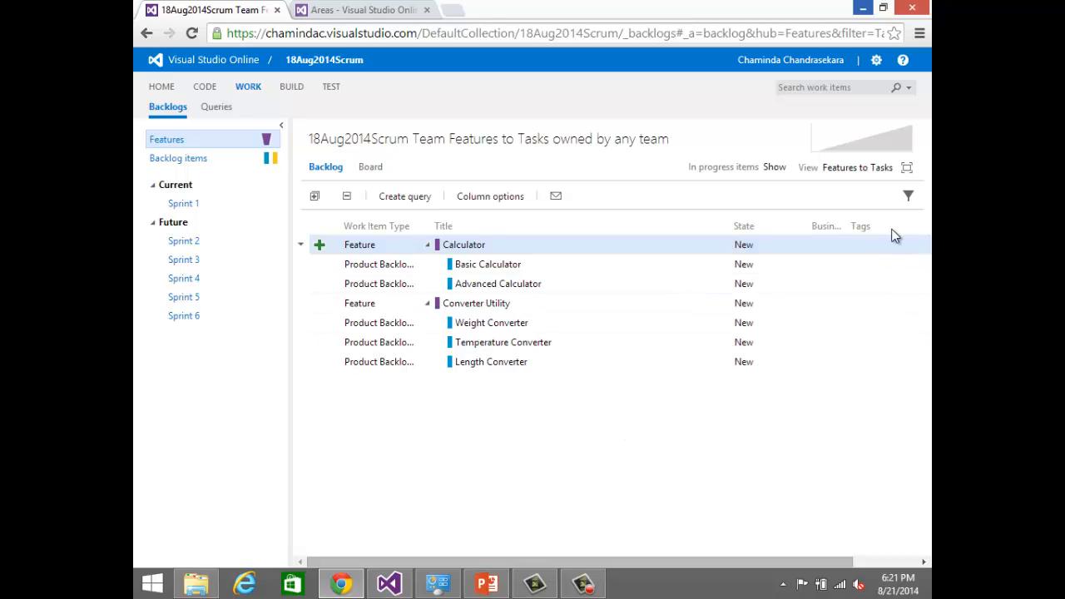
left_click(872, 170)
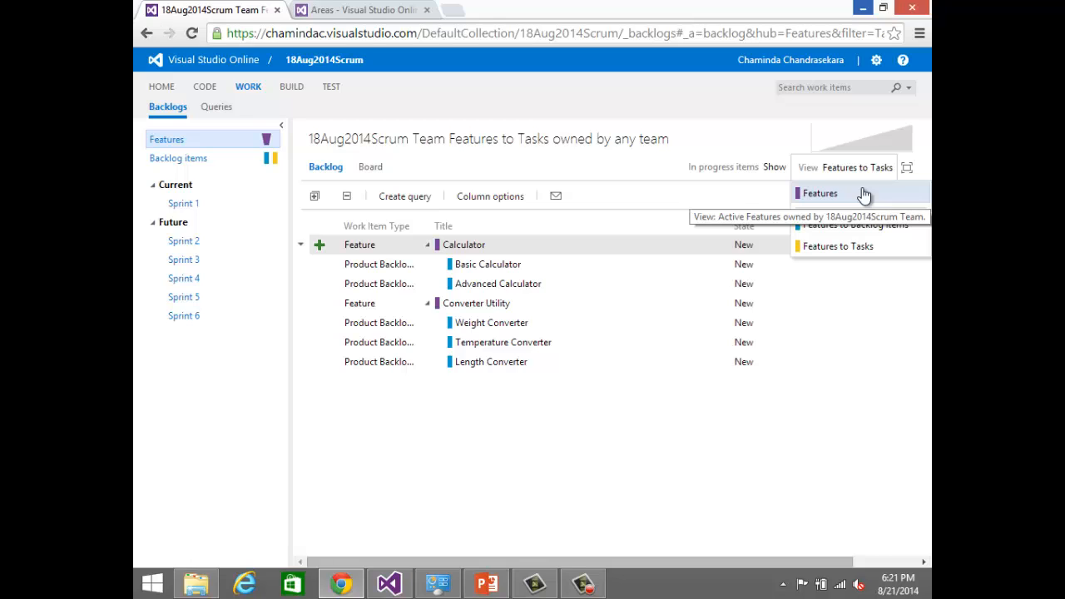
left_click(864, 194)
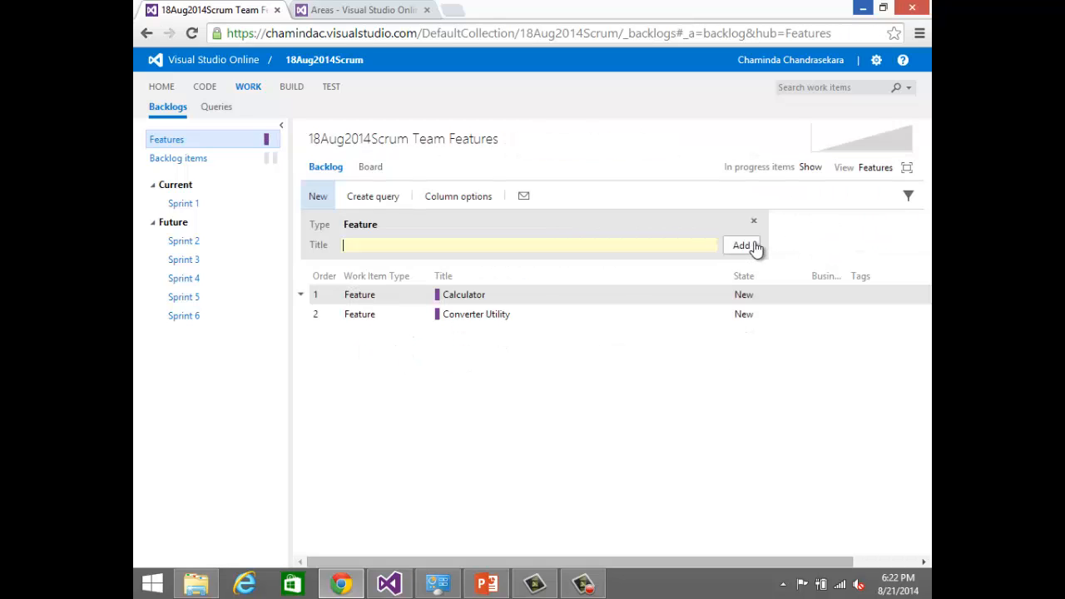
Step: View the cumulative flow charts of the features backlog and of the Backlog items backlog
left_click(871, 147)
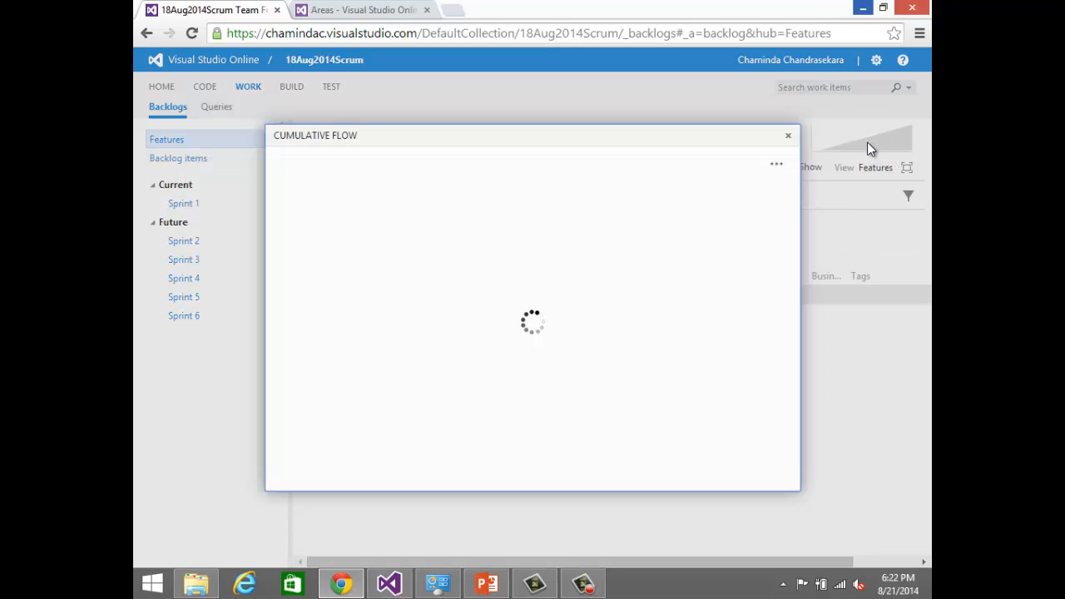
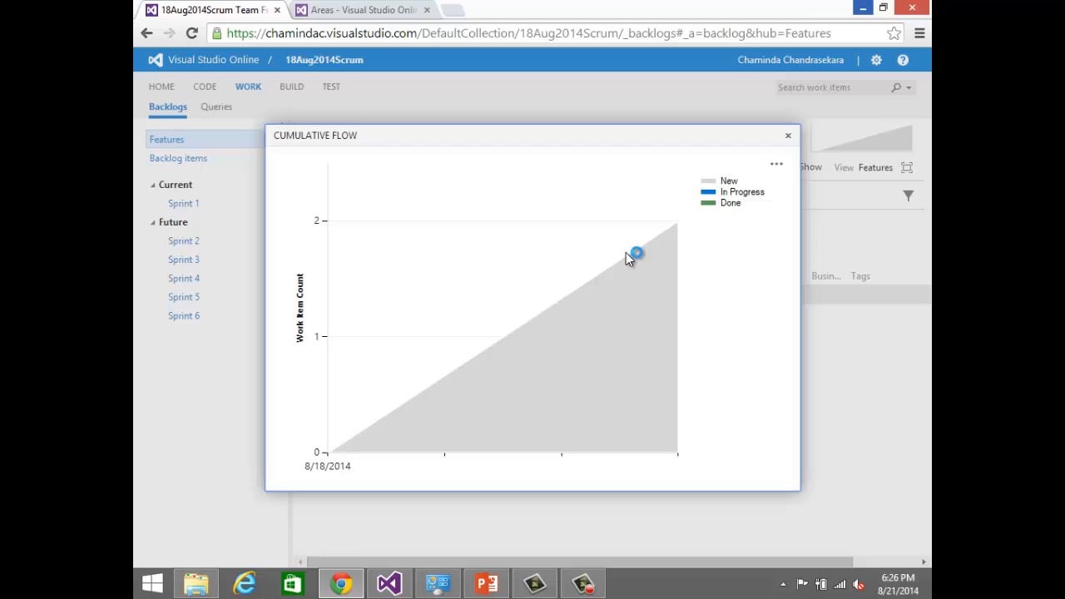
left_click(793, 137)
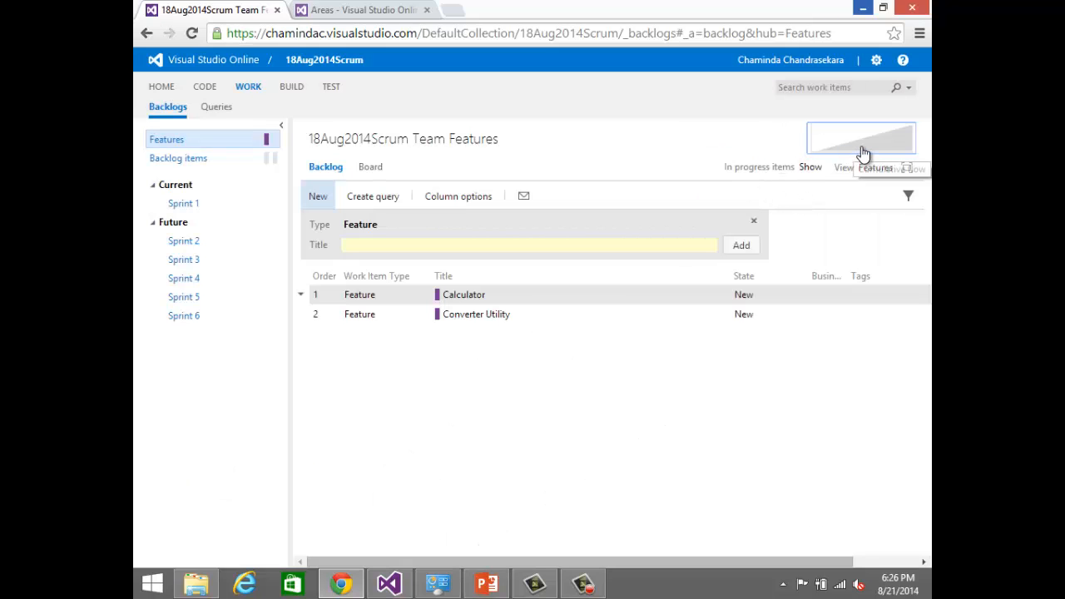
left_click(185, 158)
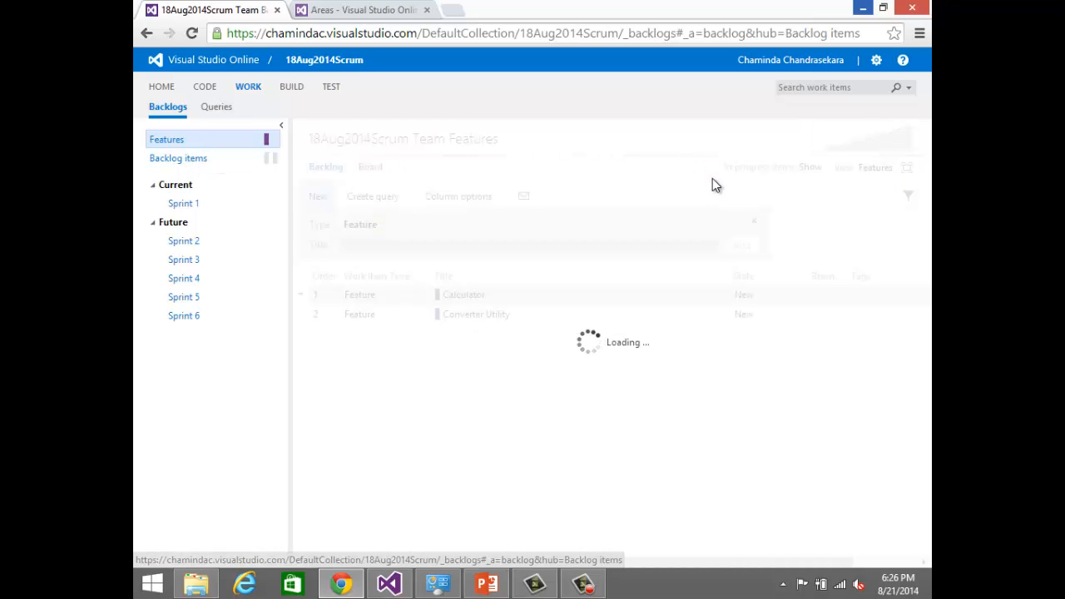
left_click(842, 144)
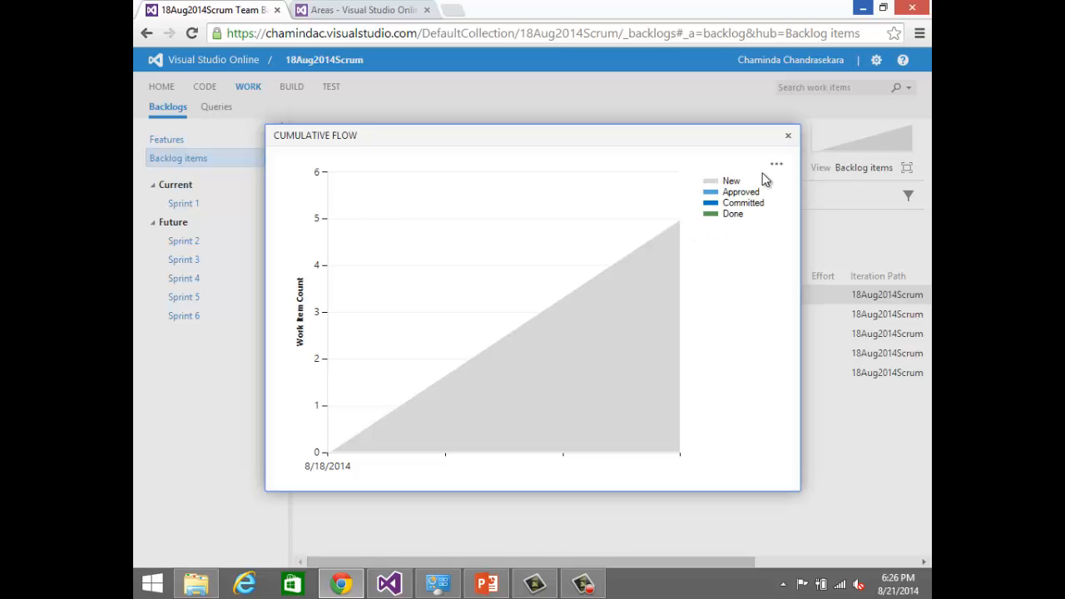
left_click(788, 136)
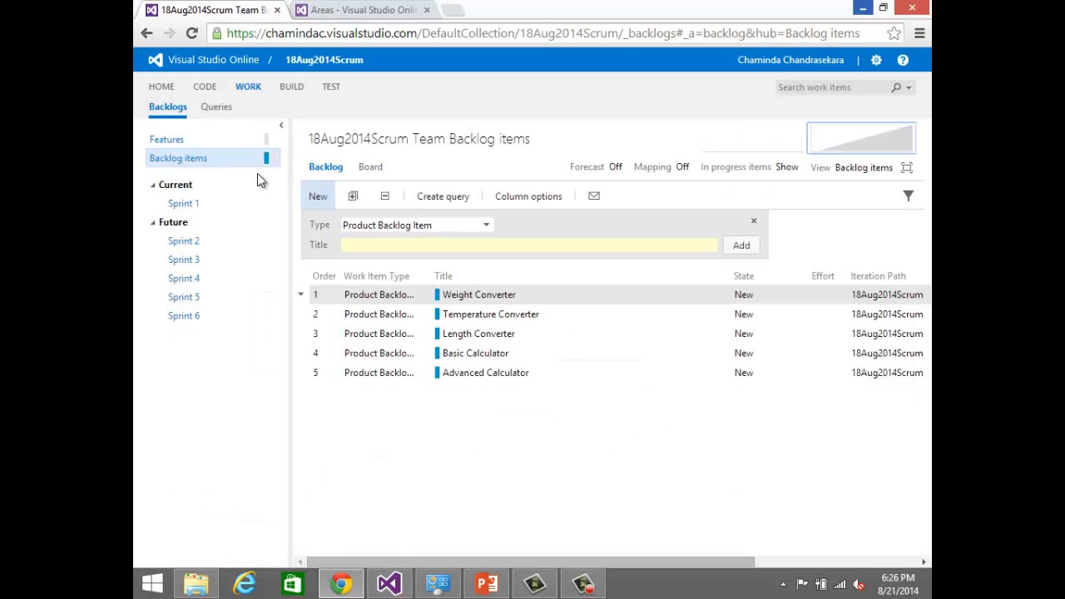
Step: Return to the features backlog and display it as Features to Backlog items
left_click(213, 148)
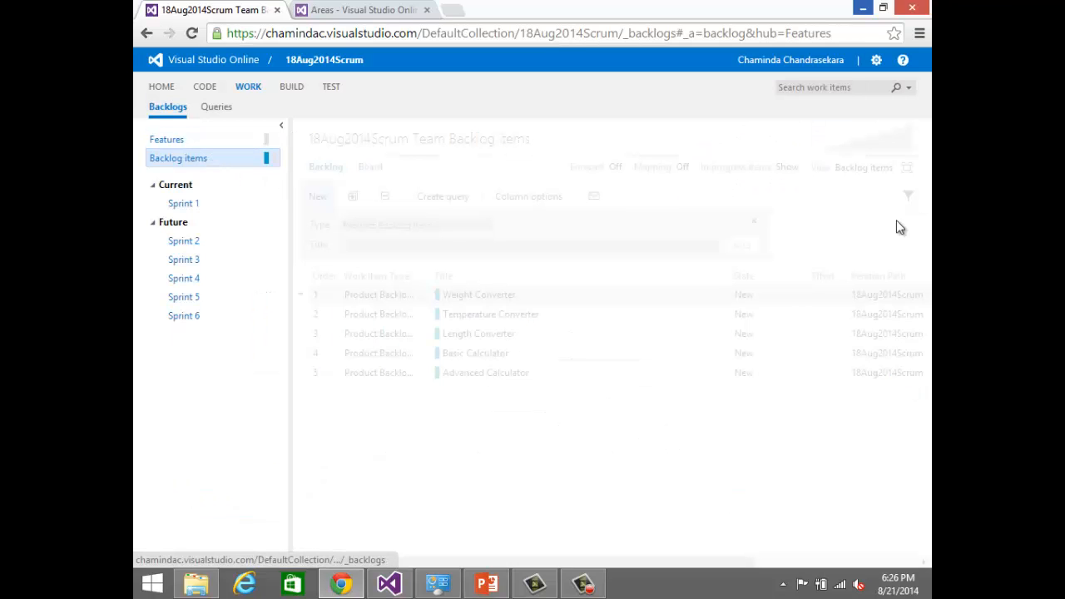
left_click(882, 169)
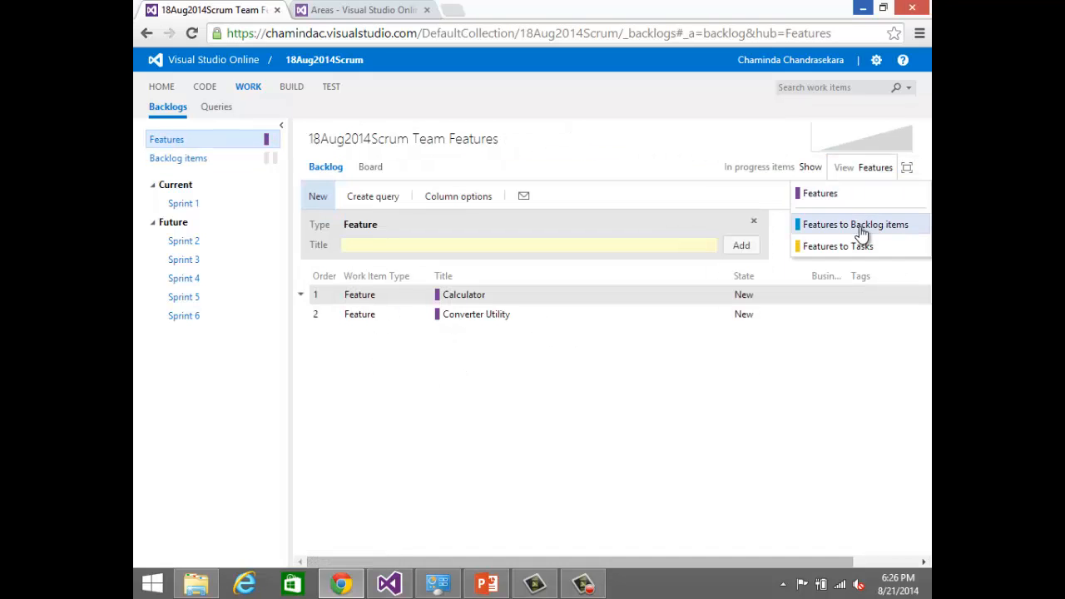
left_click(862, 228)
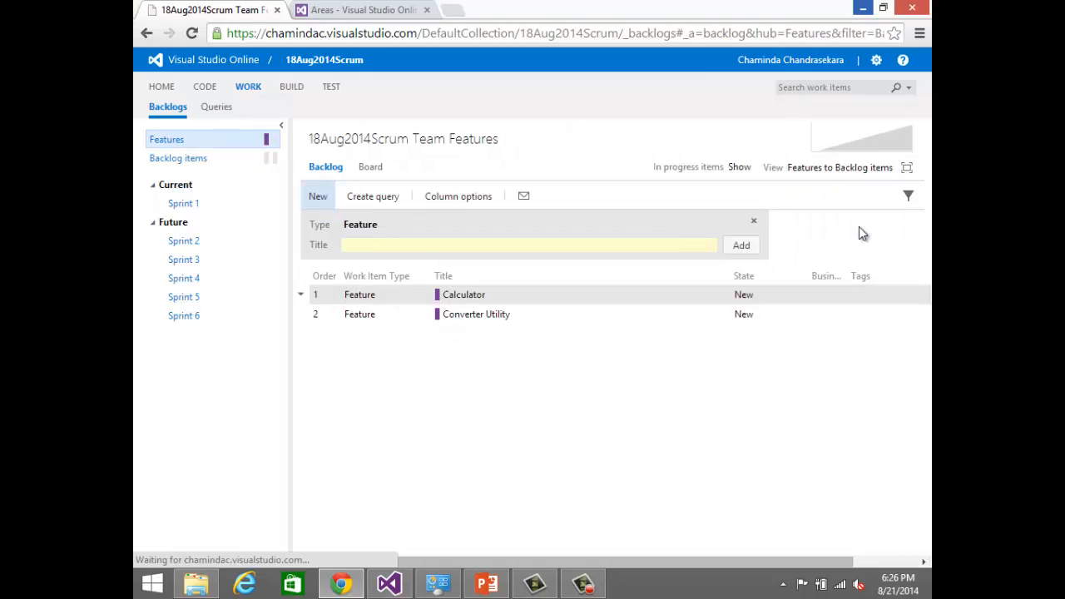
Step: Examine the start date setting of the features' cumulative flow chart and close the chart without changing it
left_click(875, 141)
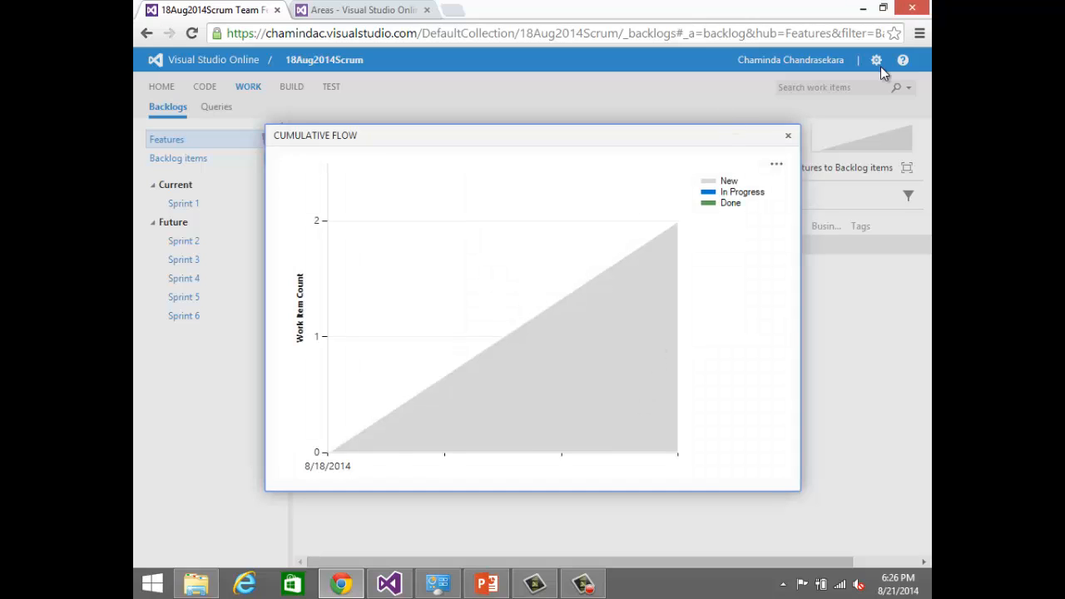
left_click(783, 164)
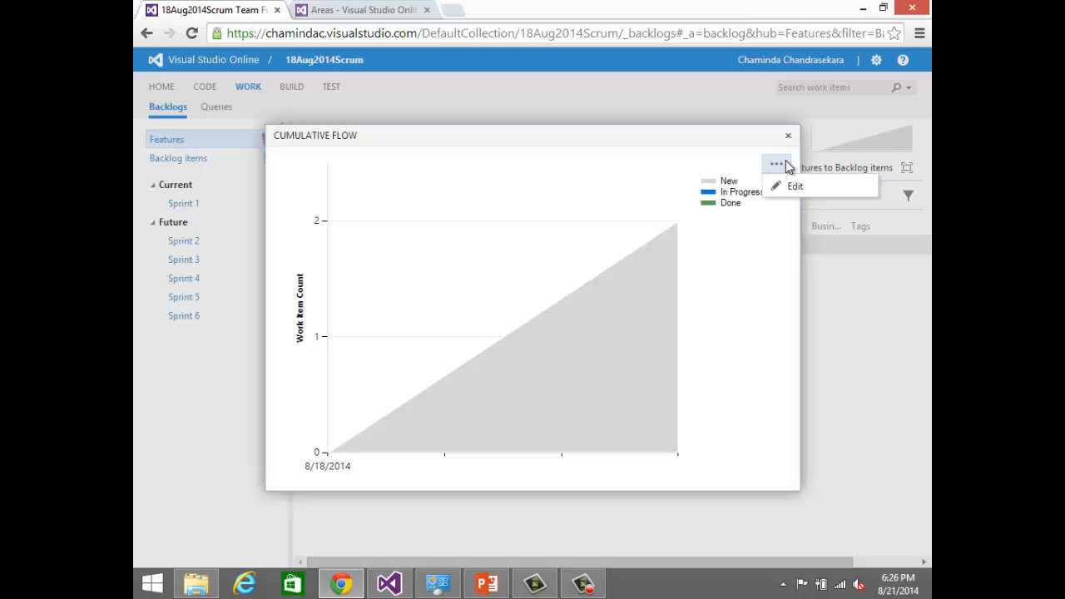
left_click(786, 183)
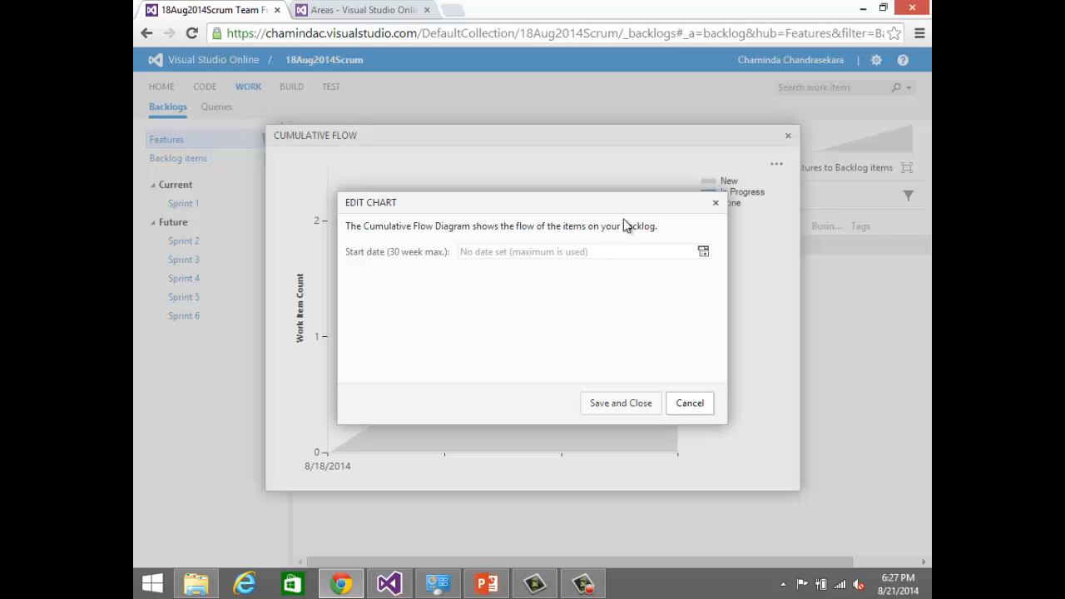
left_click(715, 205)
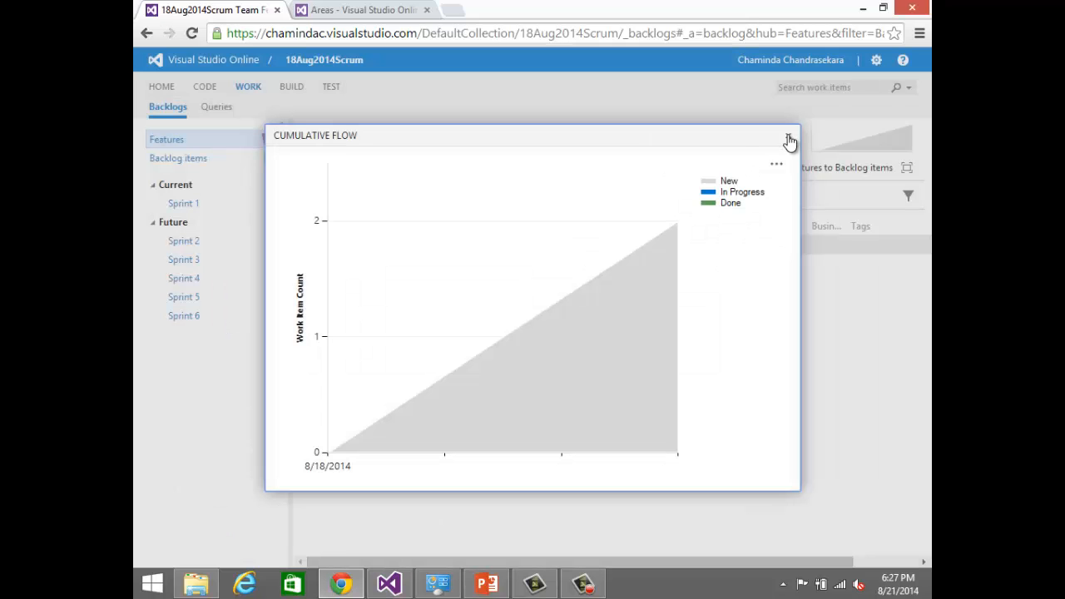
left_click(788, 137)
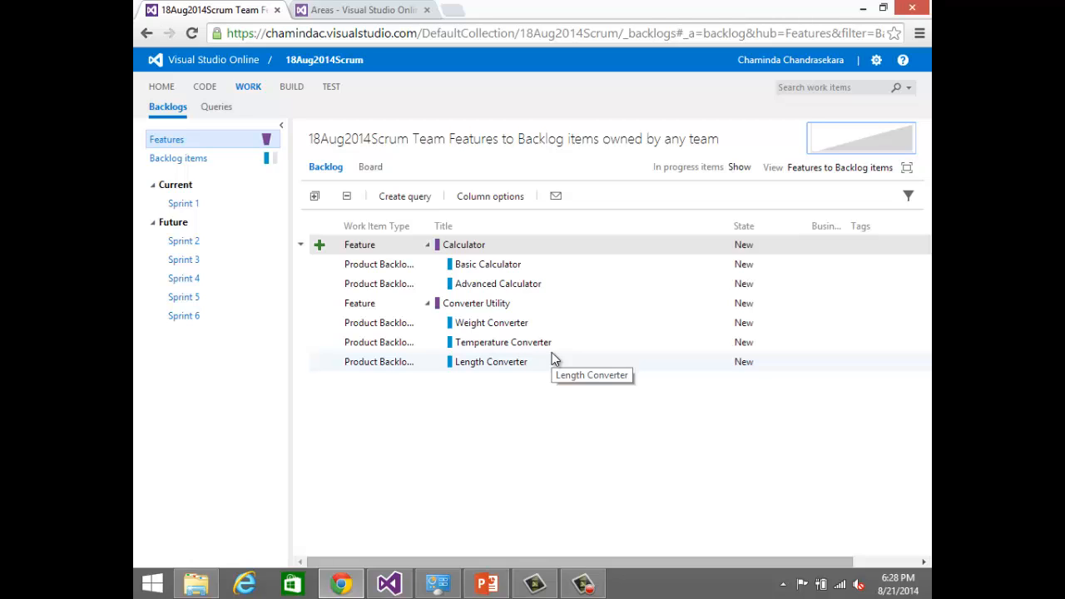
Step: Move Temperature Converter above Weight Converter in the team's Backlog items backlog
left_click(188, 166)
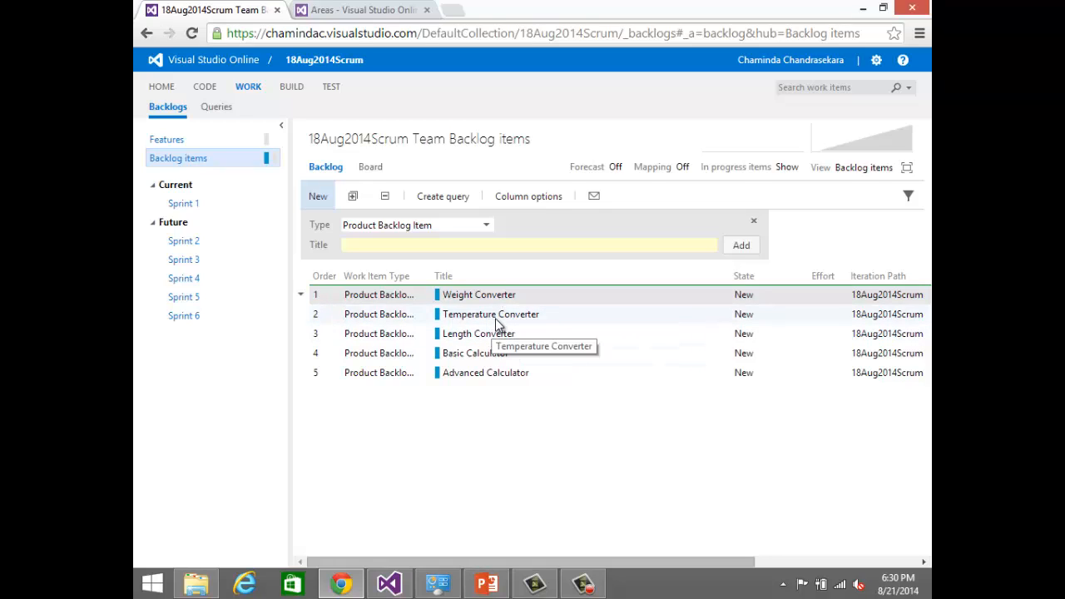
left_click_drag(496, 317, 497, 299)
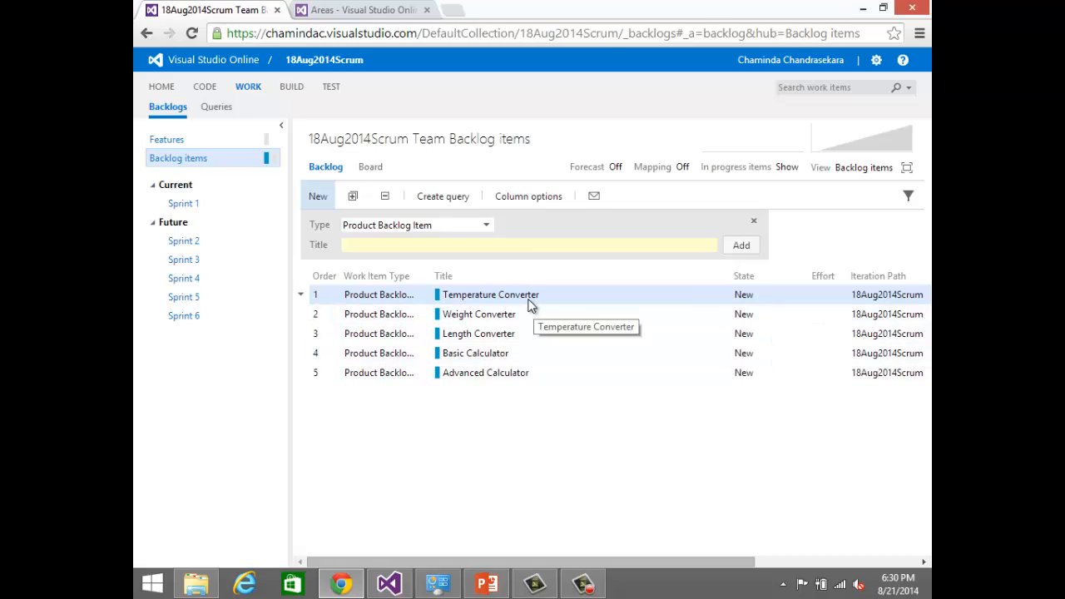
Step: Assign the Temperature Converter, Weight Converter and Length Converter backlog items to Sprint 1
left_click_drag(398, 297, 185, 204)
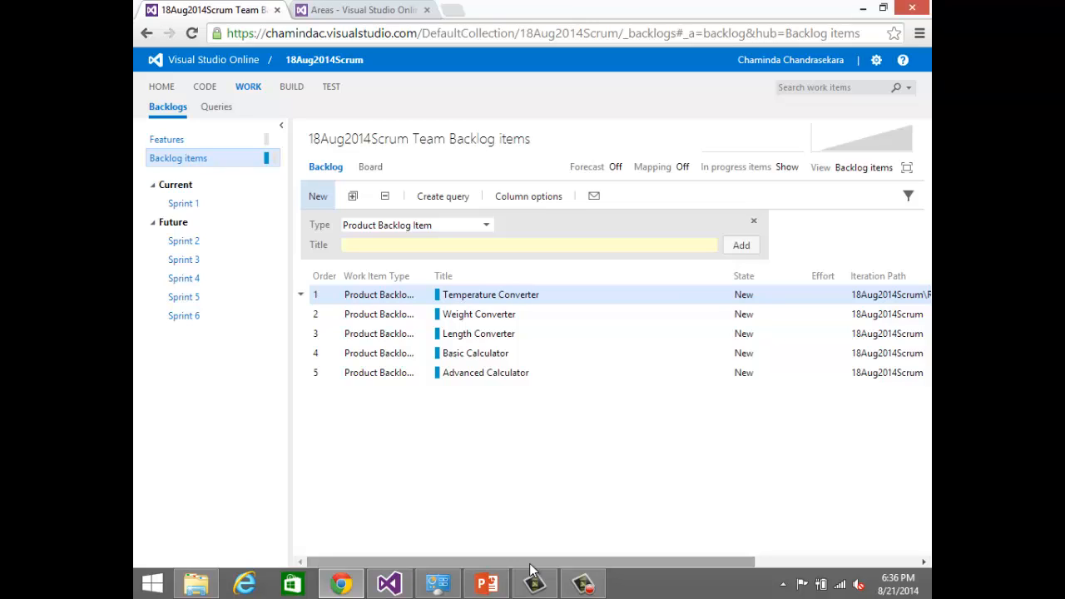
left_click(384, 323)
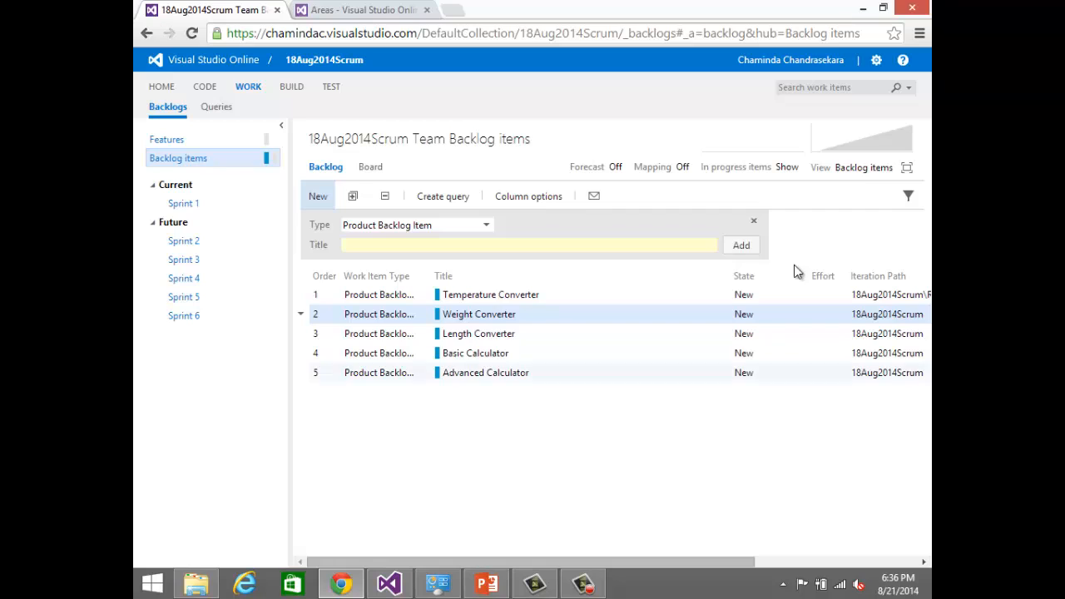
left_click_drag(681, 564, 751, 559)
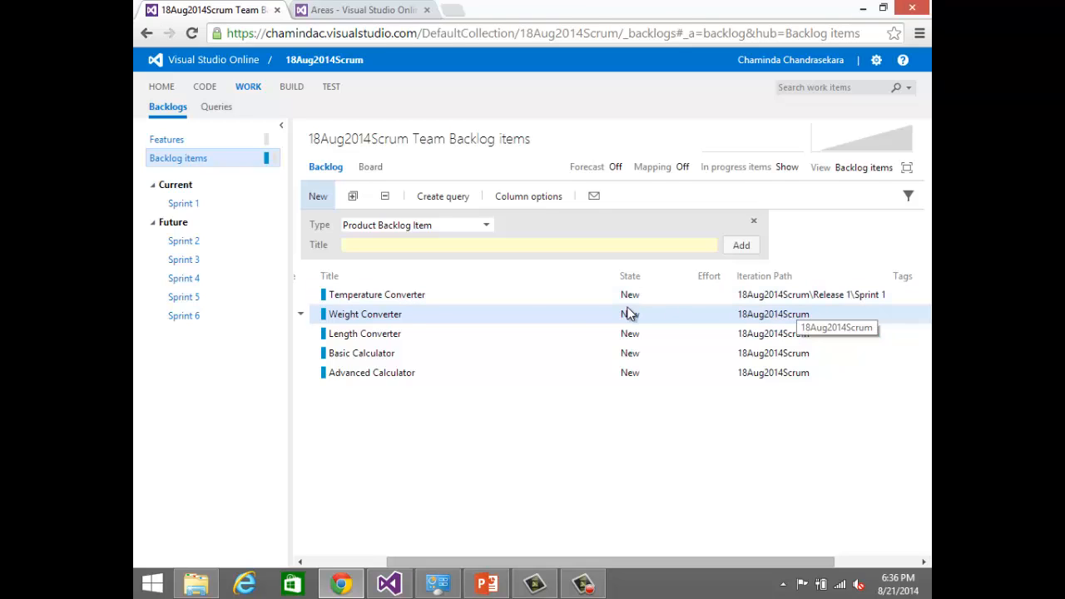
left_click_drag(357, 313, 196, 190)
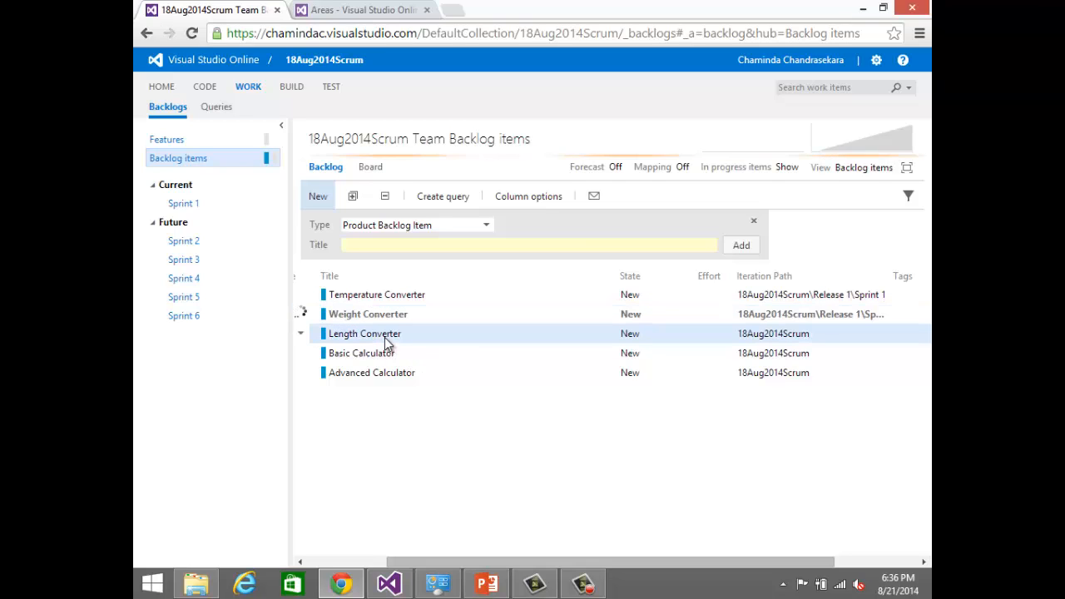
left_click_drag(384, 337, 205, 199)
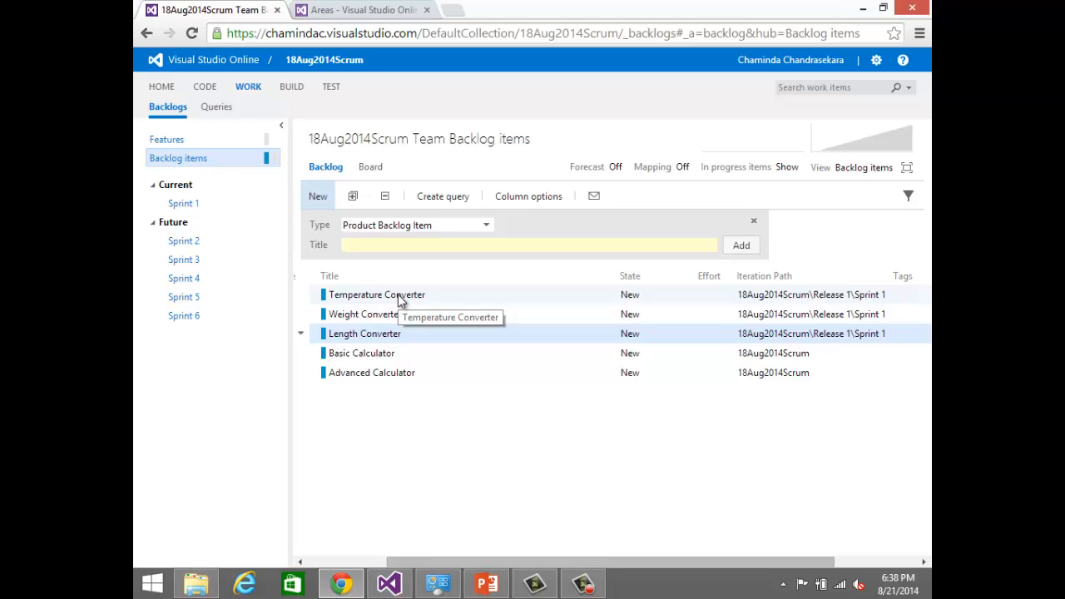
Step: Open the Temperature Converter backlog item to examine its iteration and Effort fields, and close it without changes
double_click(398, 296)
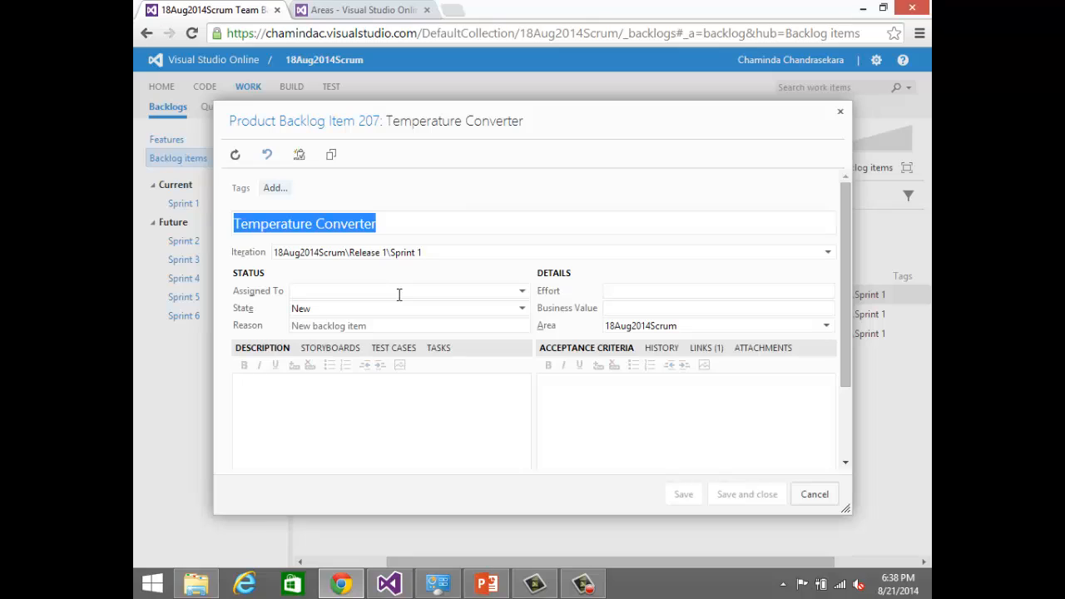
left_click(667, 295)
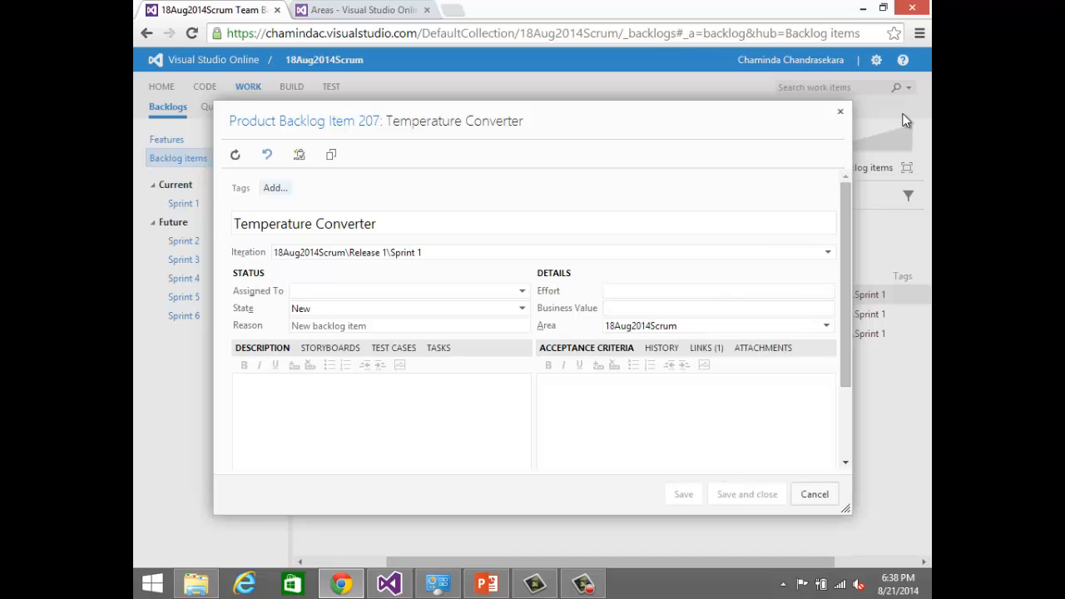
left_click(840, 118)
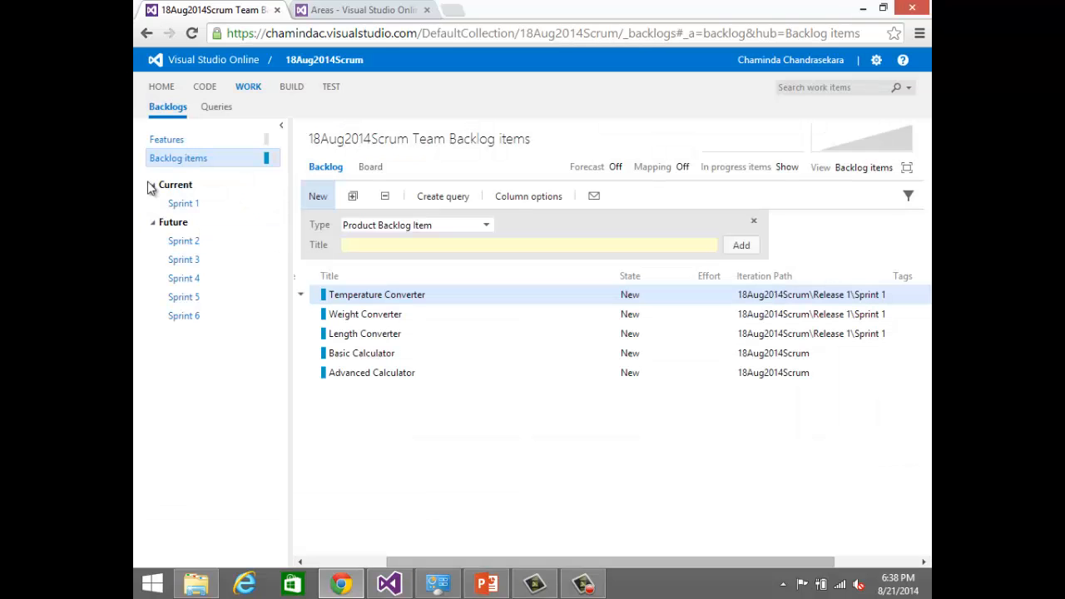
Step: Set the Length Converter backlog item's Effort to 1 and save it
double_click(385, 336)
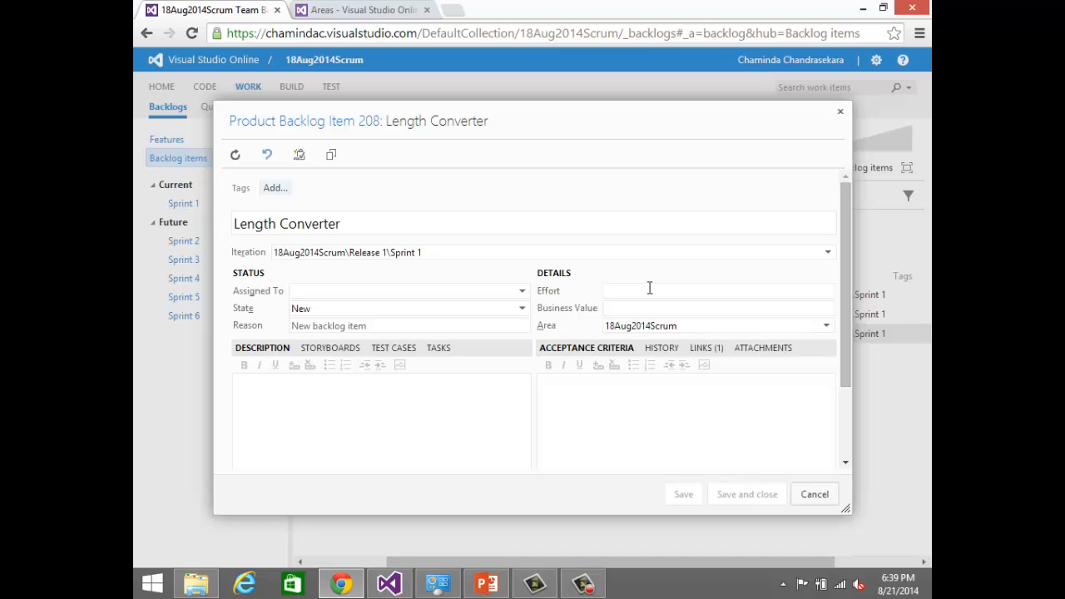
type("1")
left_click(722, 494)
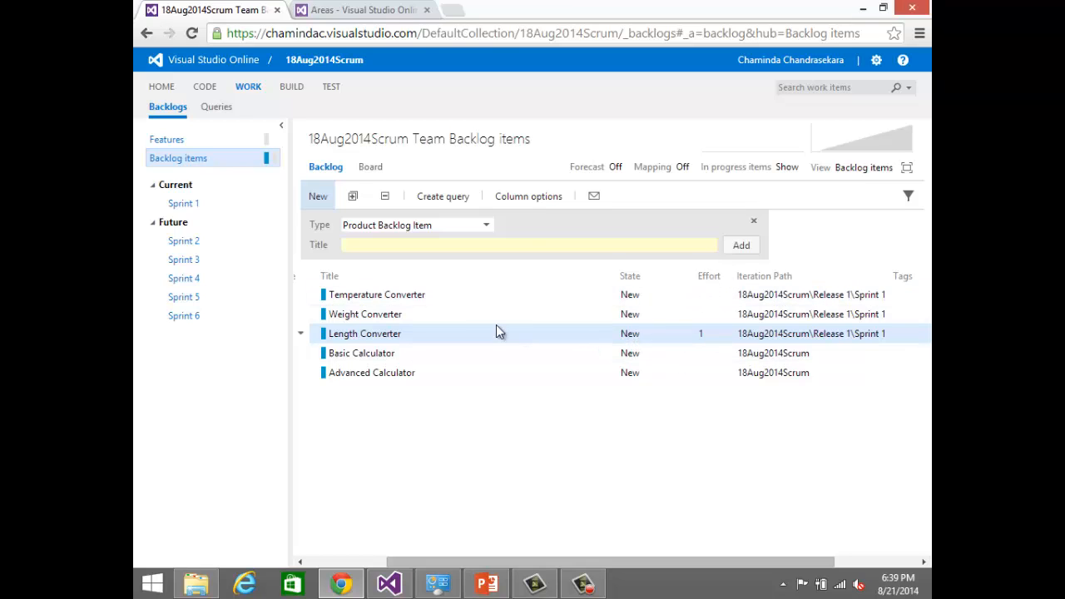
Step: Set the Weight Converter backlog item's Effort to 2 and save it
double_click(421, 315)
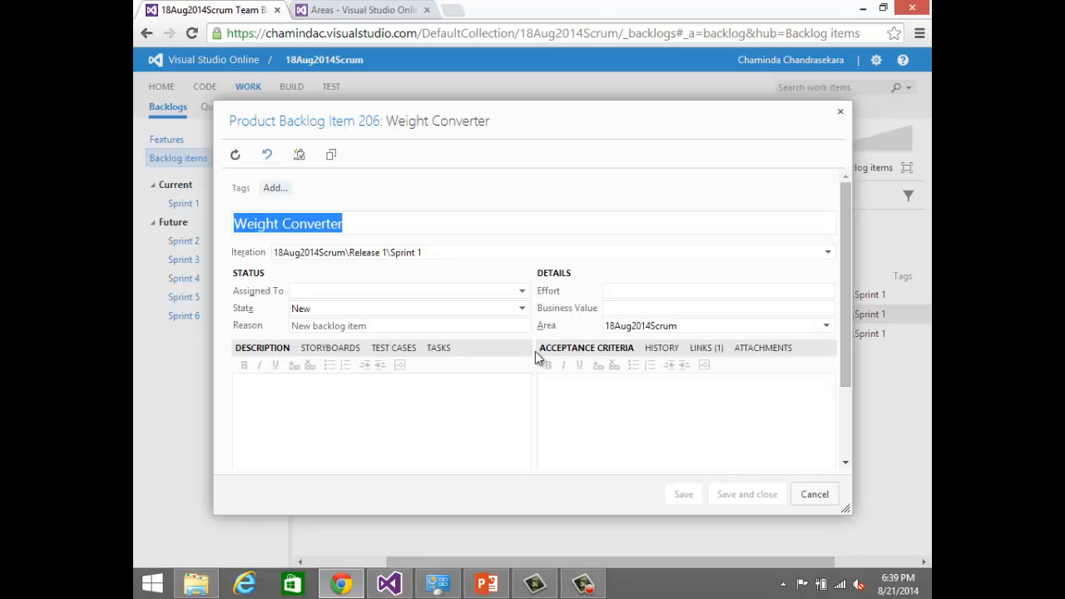
left_click(622, 293)
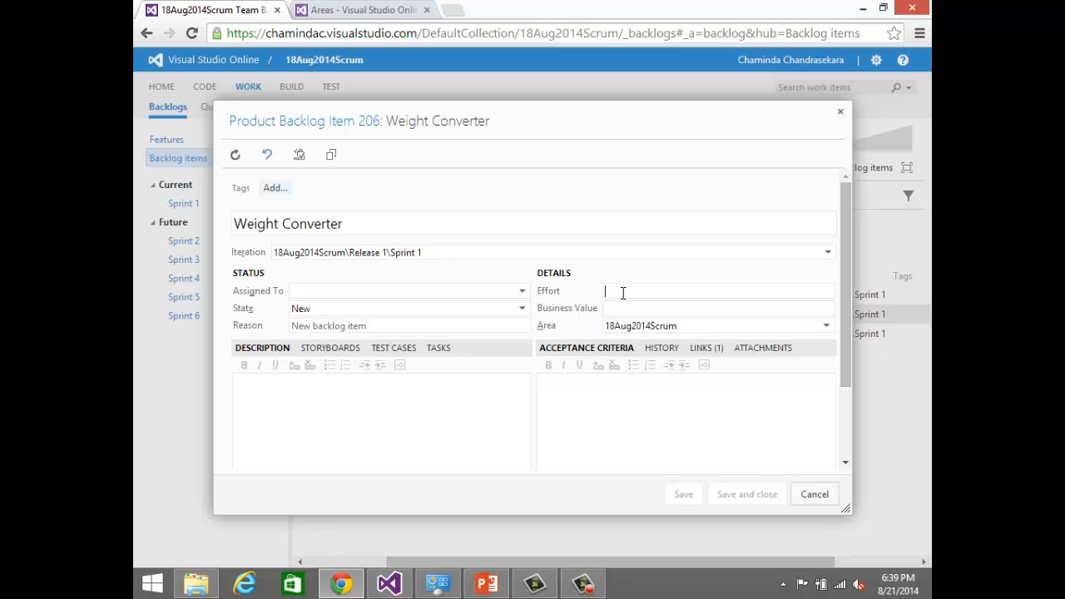
type("2")
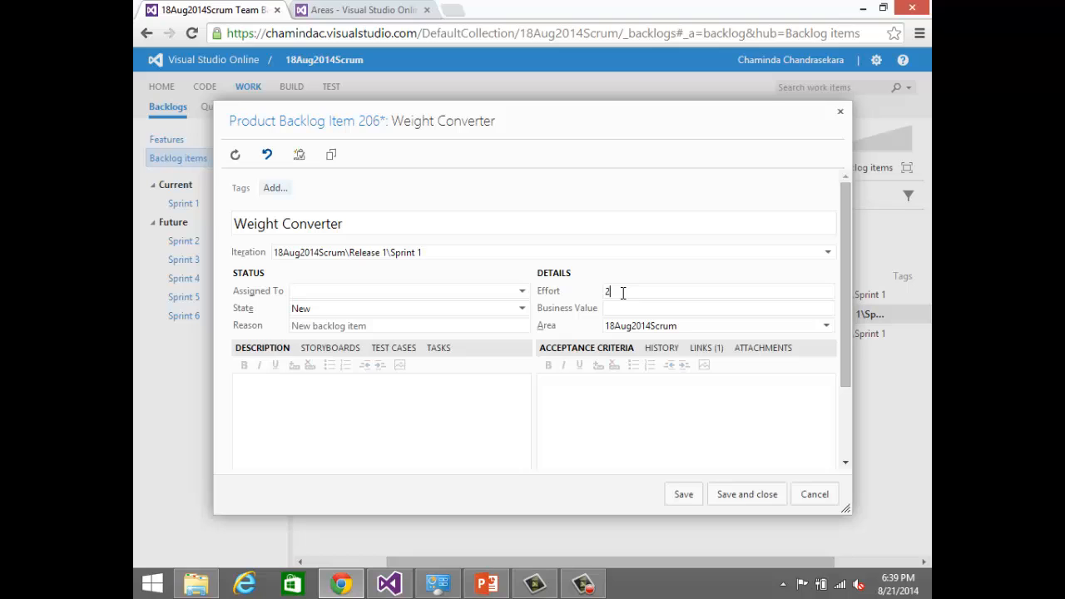
left_click(768, 496)
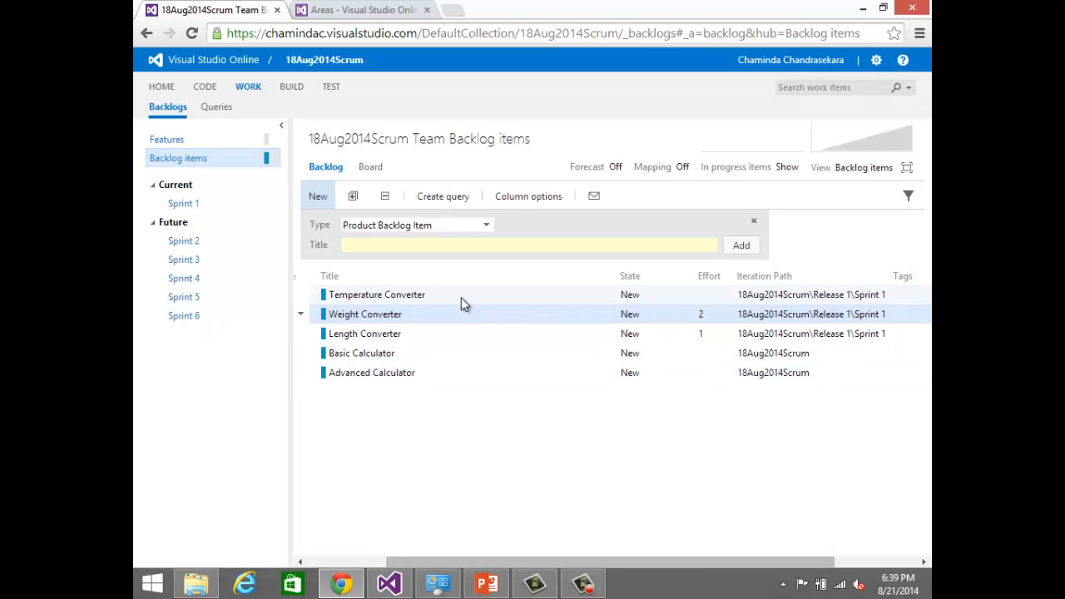
Step: Set the Temperature Converter backlog item's Effort to 5 and save it
double_click(461, 297)
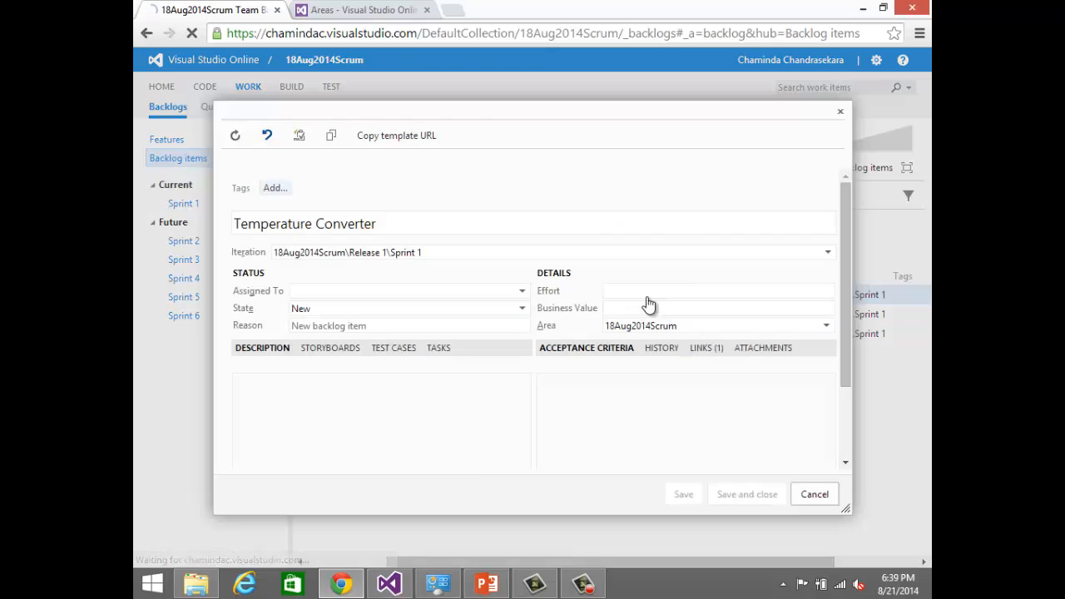
left_click(607, 291)
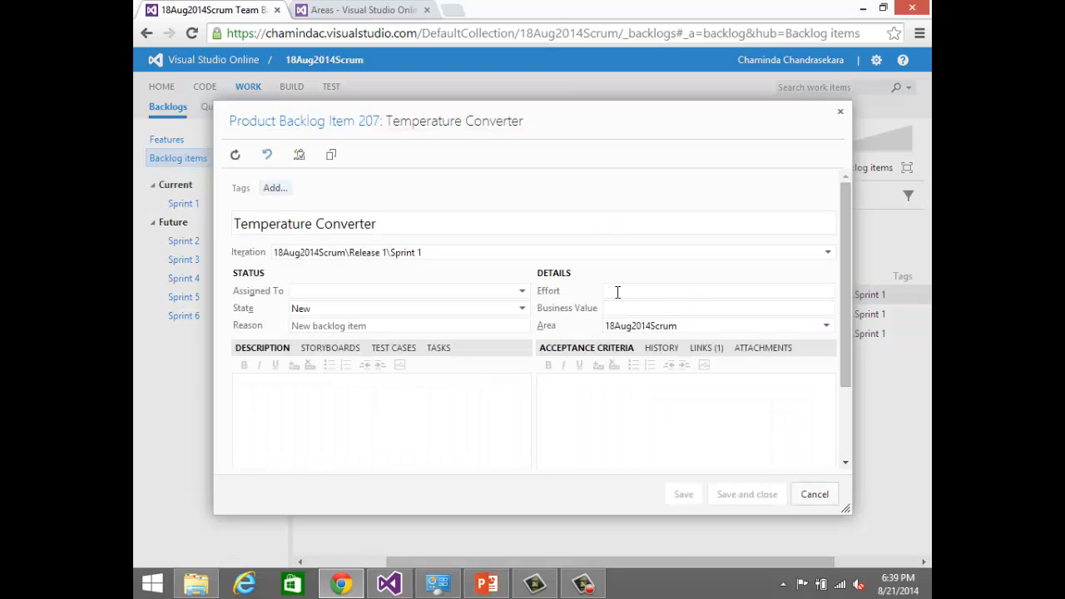
type("5")
left_click(745, 497)
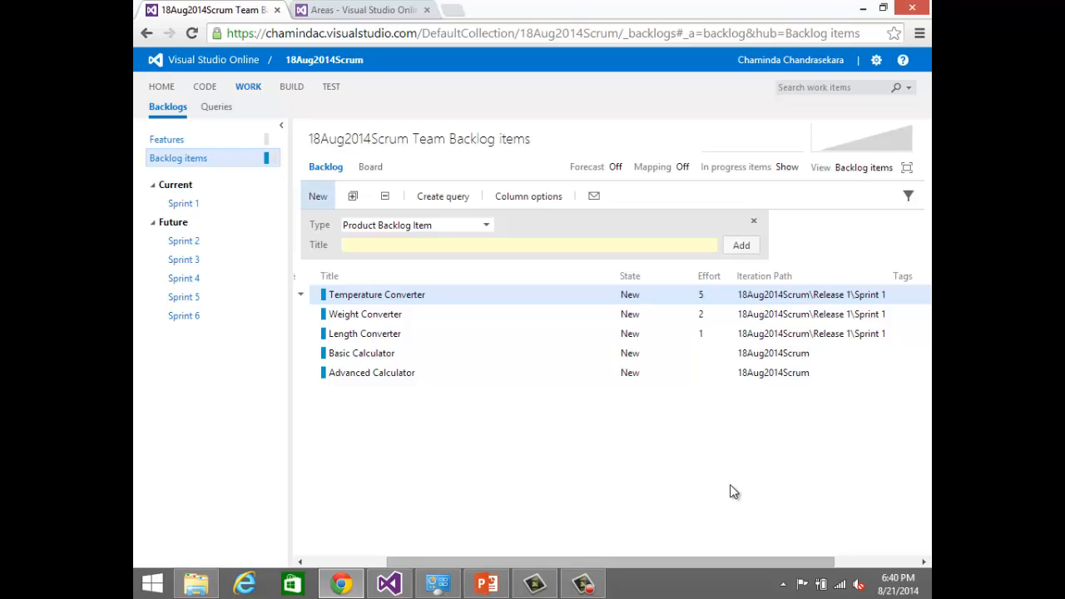
Step: Move Length Converter above Weight Converter in the backlog, and open the Sprint 1 backlog
left_click(360, 331)
left_click_drag(360, 331, 367, 317)
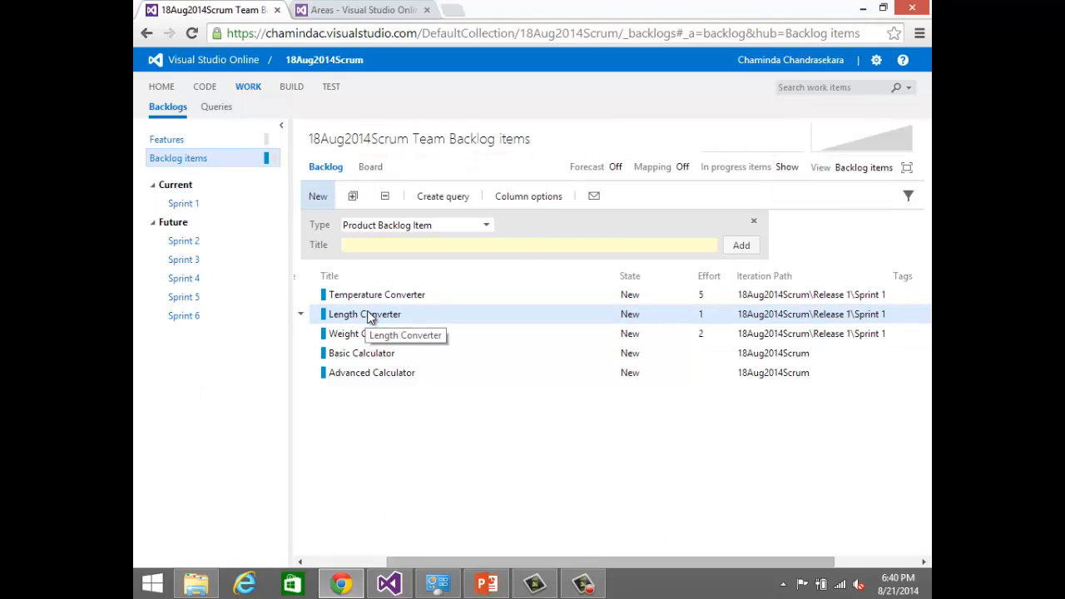
left_click(184, 203)
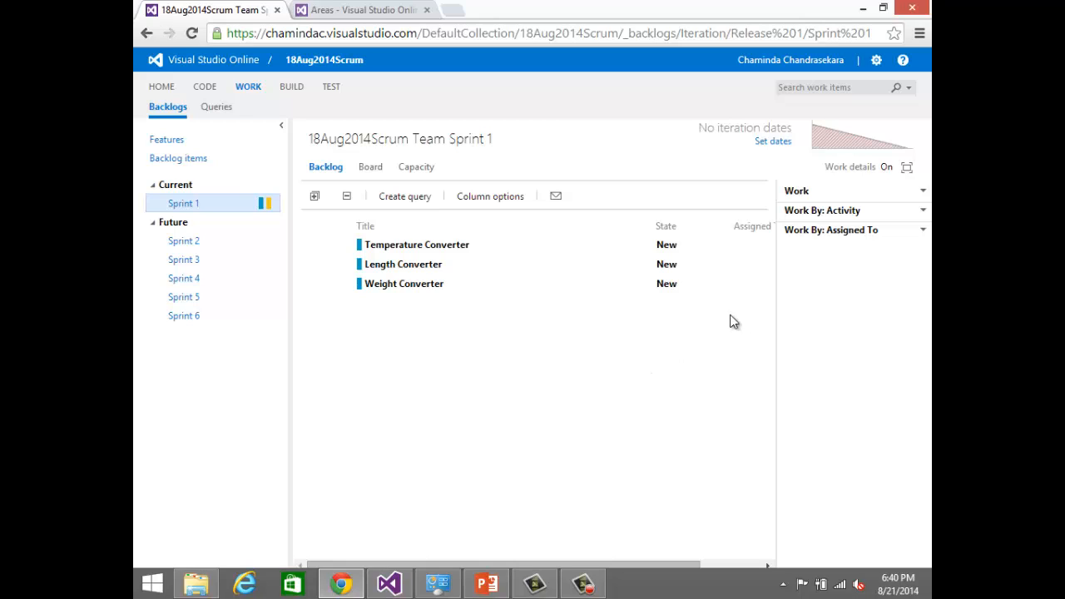
Step: Start a new task under Temperature Converter in Sprint 1 with the title "Develop Code"
mouse_move(322, 249)
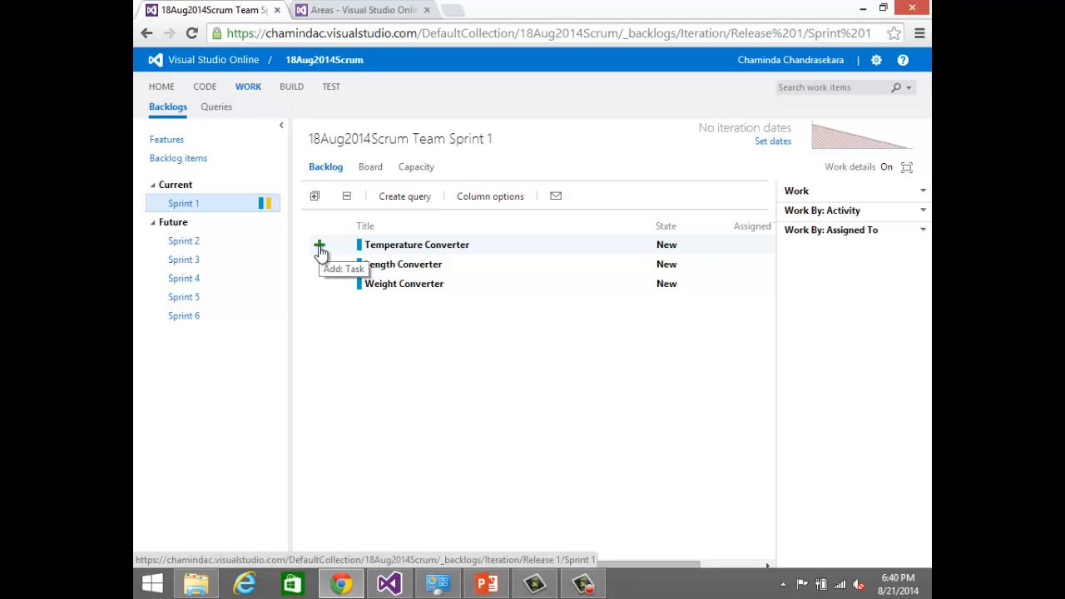
left_click(319, 248)
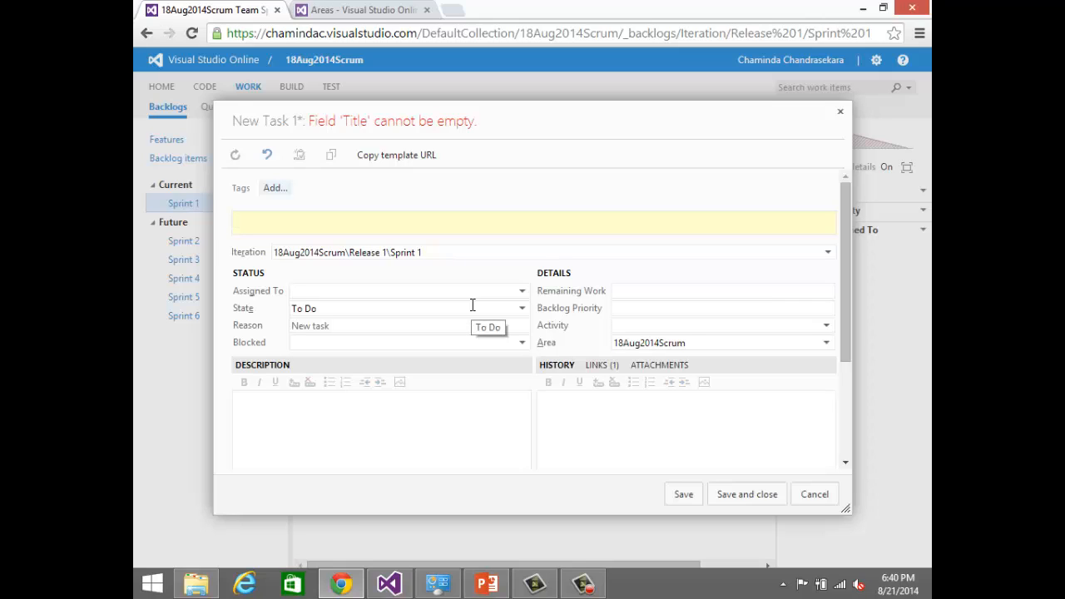
type("Develo")
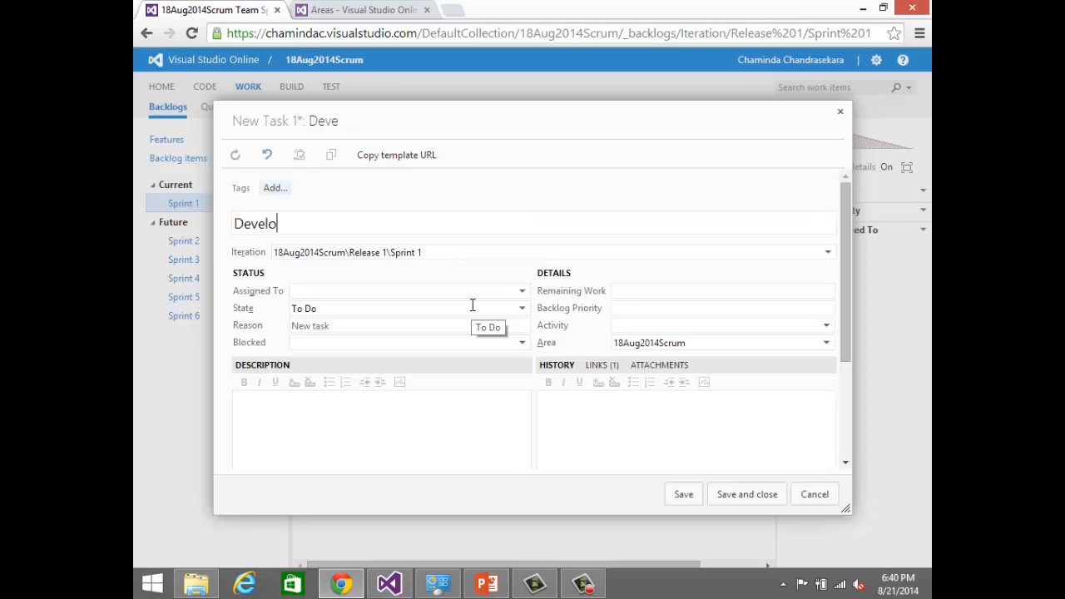
type("p Code")
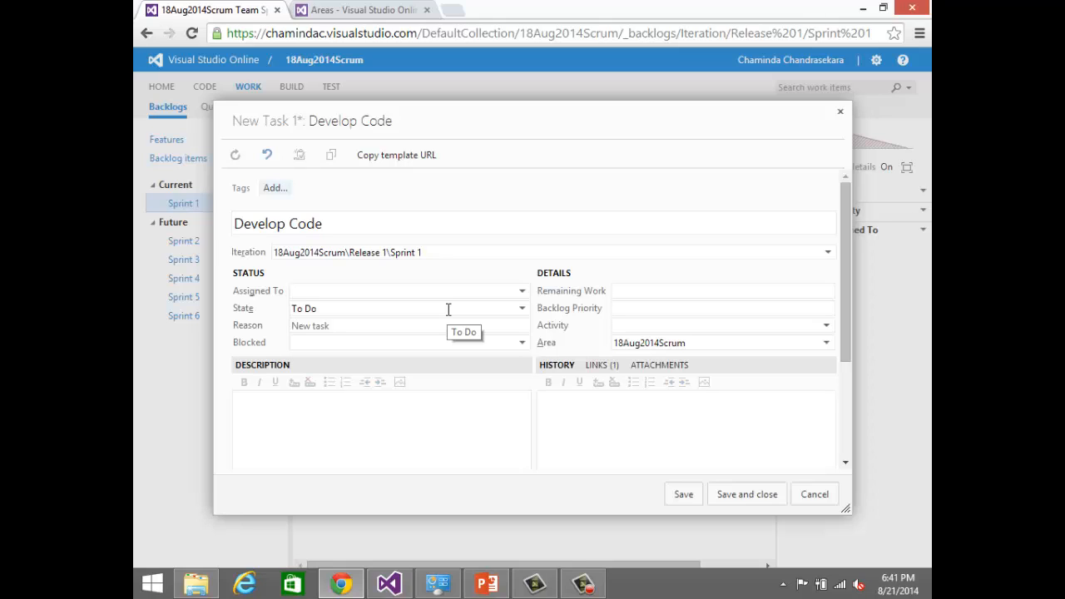
left_click(520, 297)
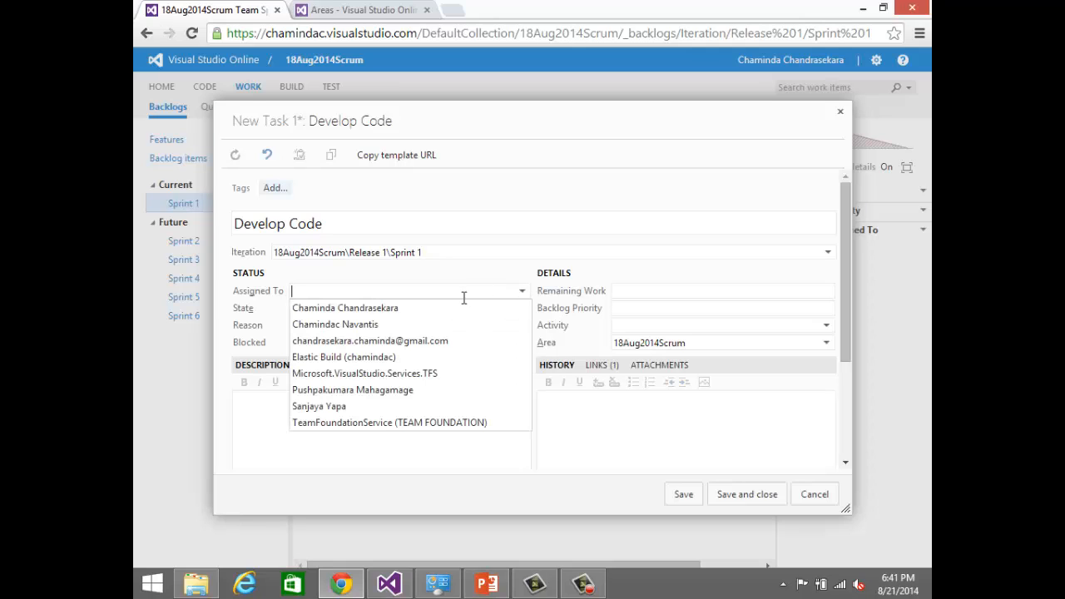
left_click(432, 311)
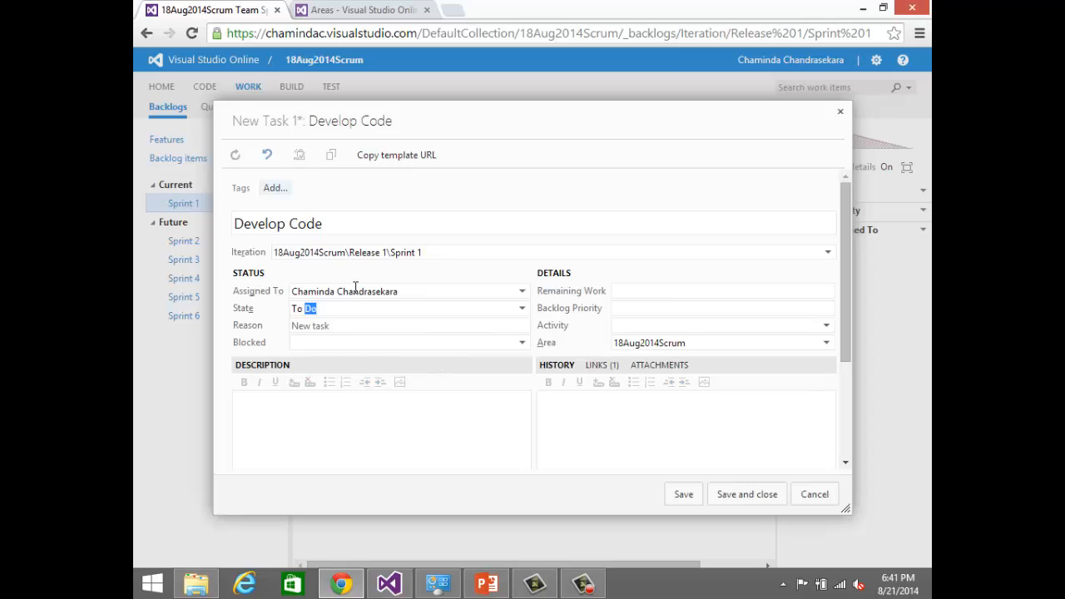
left_click(522, 291)
key("ctrl+a")
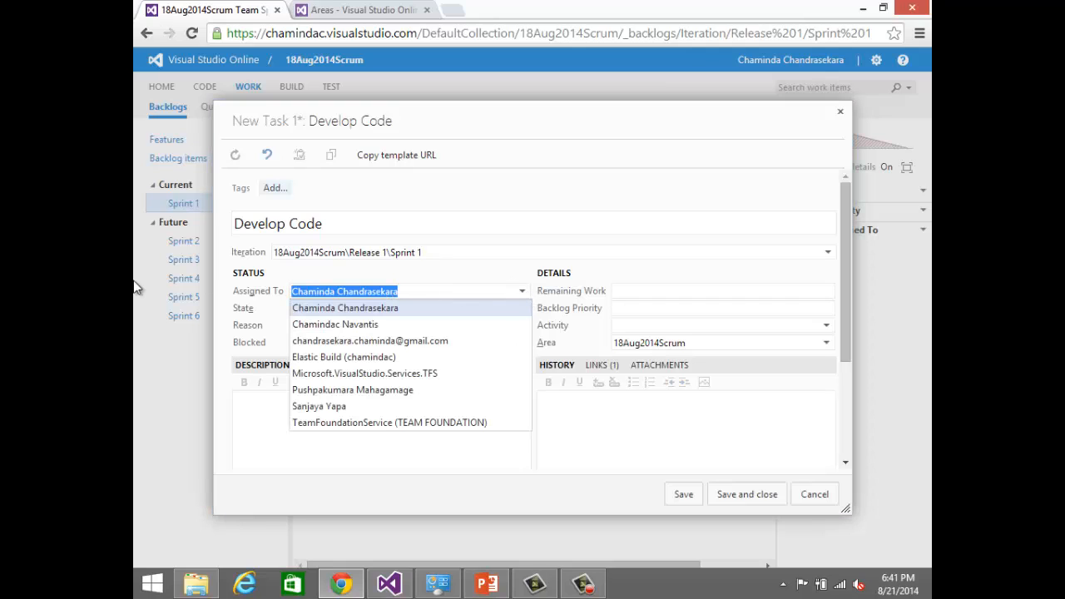
key("BackSpace")
left_click(589, 143)
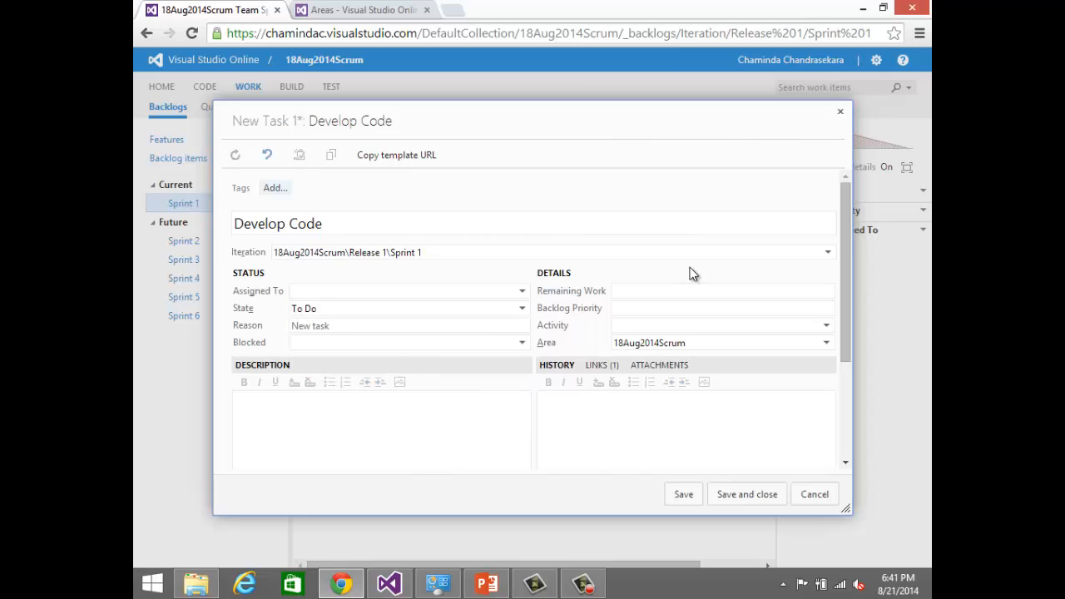
Step: Retitle the new task "Develop Method x", set its Remaining Work to 4, and save and close it
left_click(685, 291)
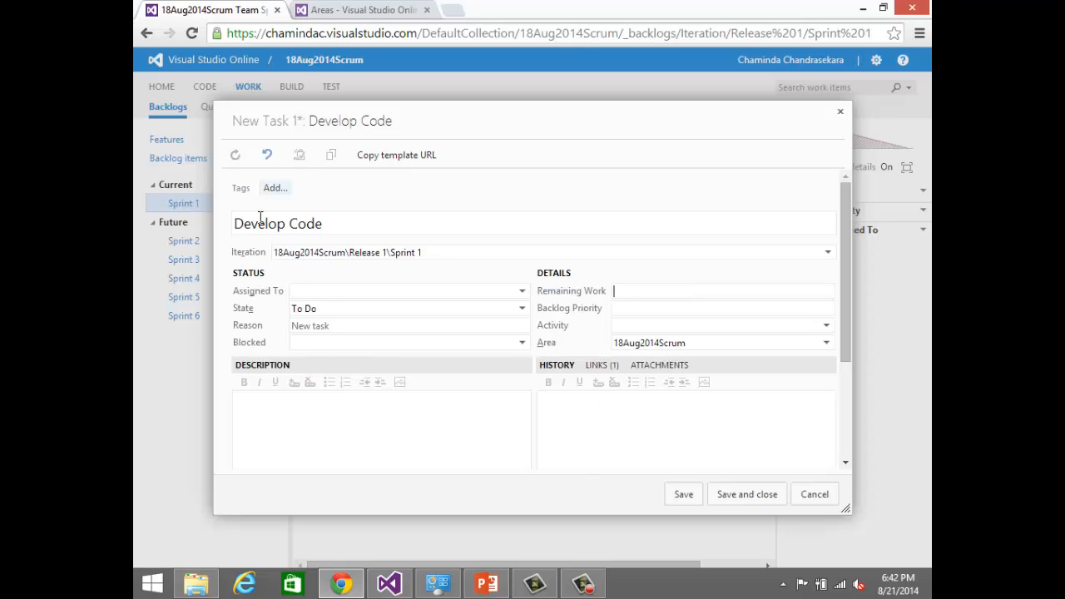
double_click(292, 222)
type("Method")
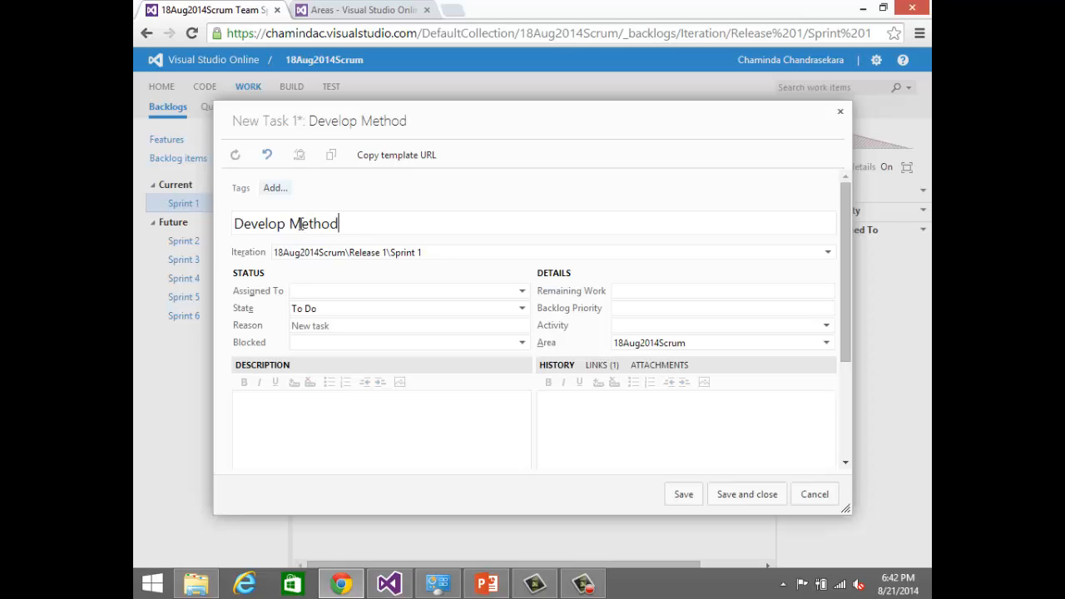
type(" x")
left_click(670, 292)
type("4")
left_click(721, 498)
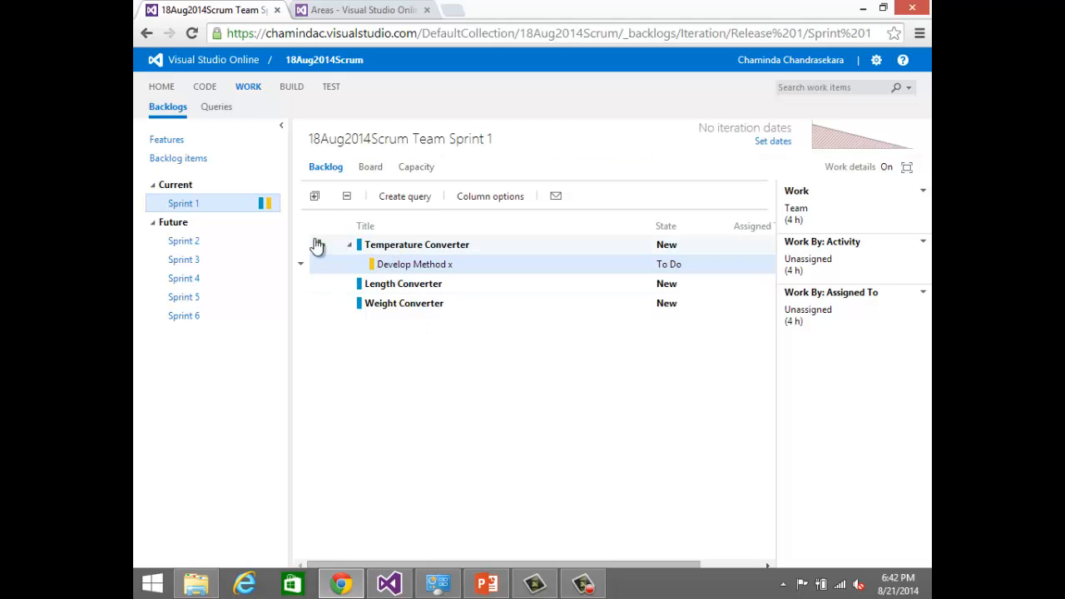
Step: Add a second task titled "Develop Method Y" under Temperature Converter and save it
left_click(319, 245)
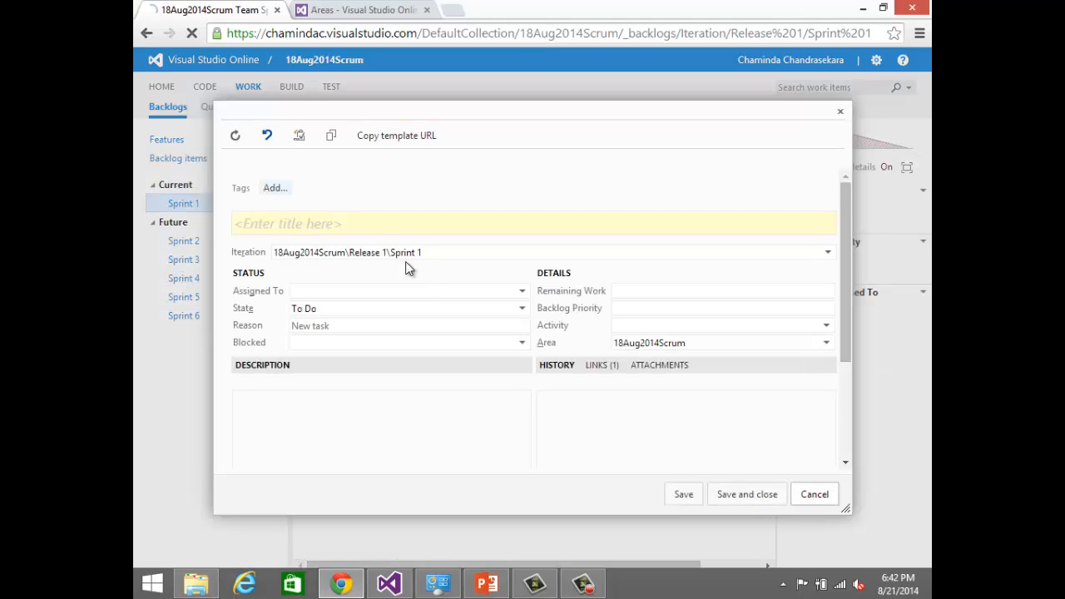
type("Deve")
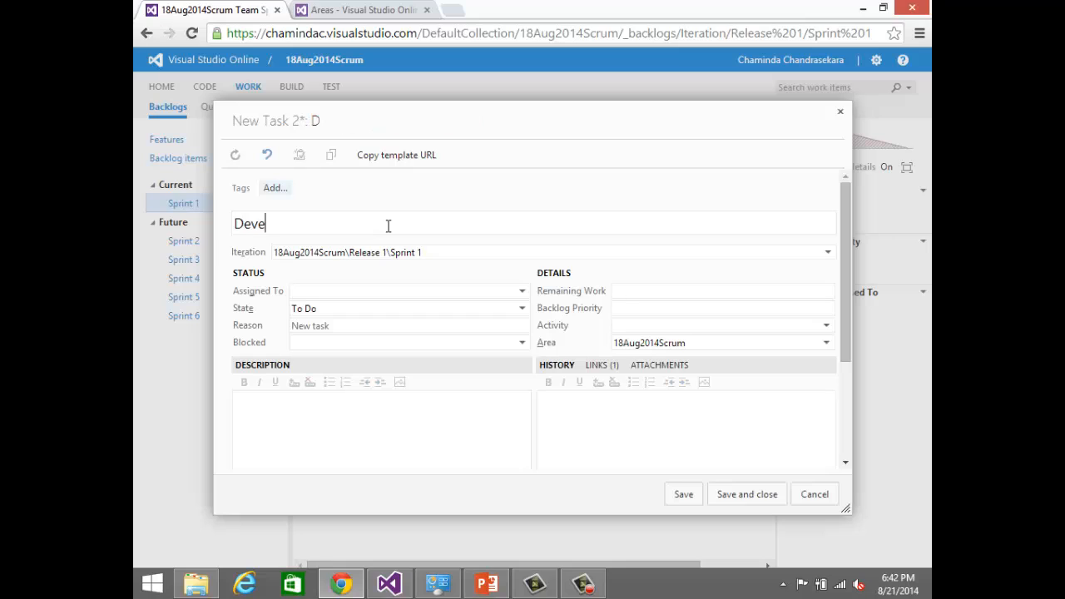
type("lop Meth")
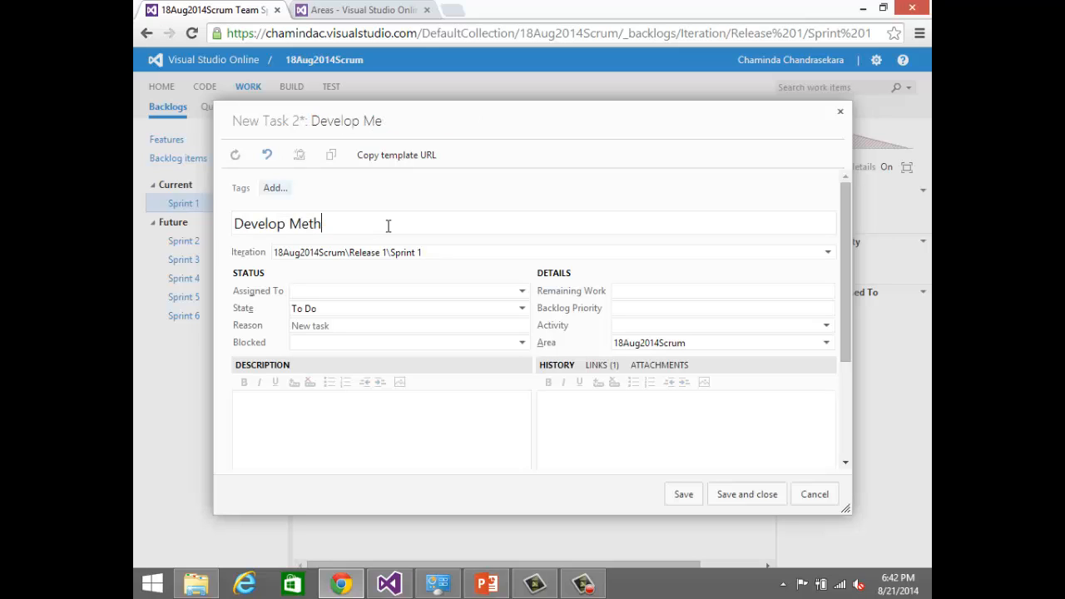
type("od Y")
left_click(730, 494)
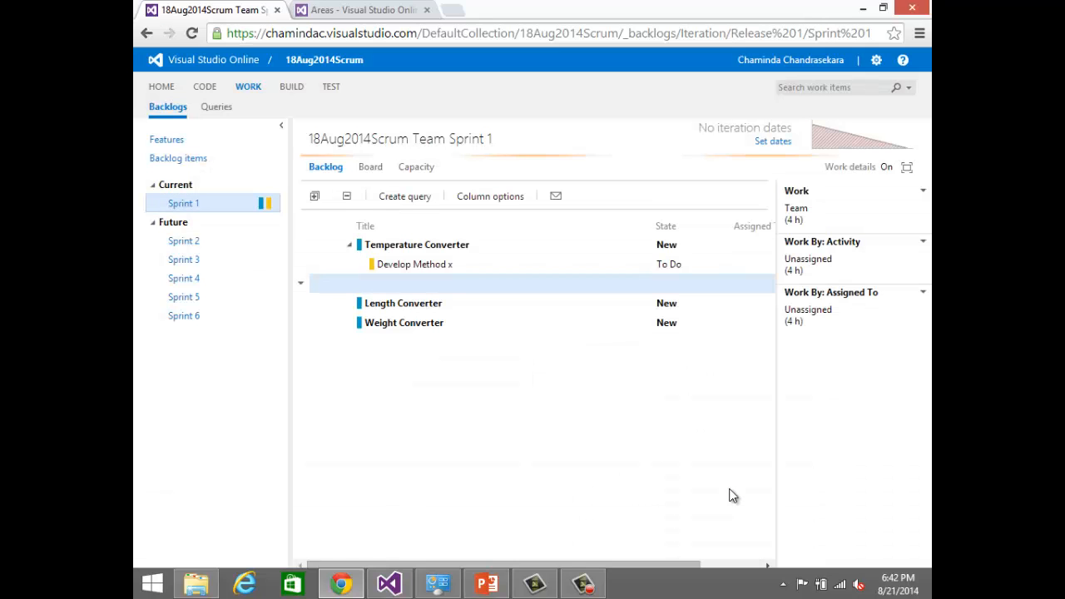
Step: Set the Develop Method Y task's Remaining Work to 2, save it, and check the Remaining Work column in the sprint backlog
double_click(500, 285)
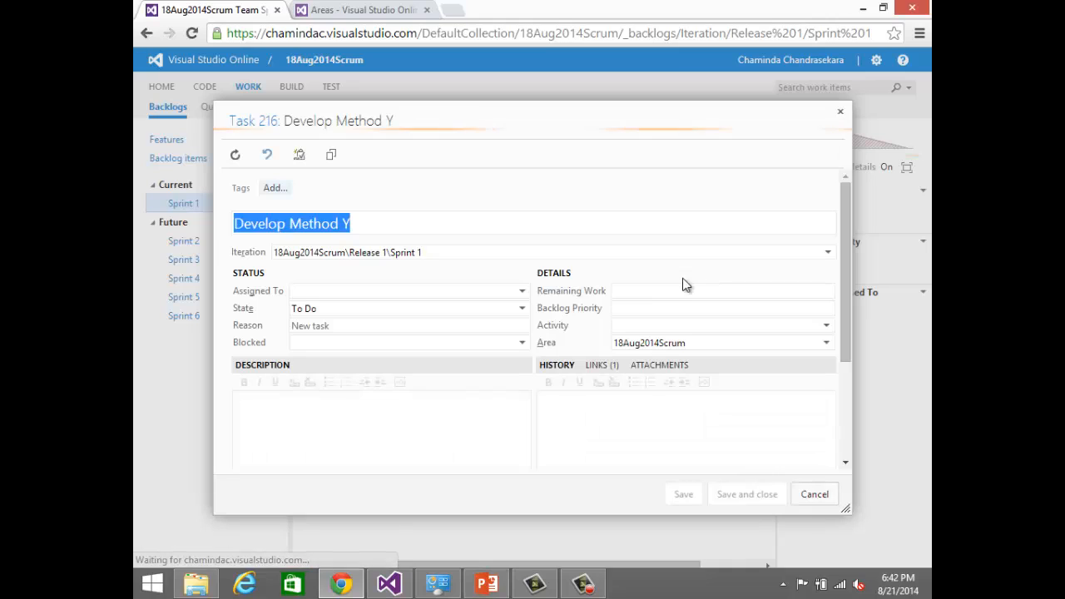
left_click(646, 292)
type("2")
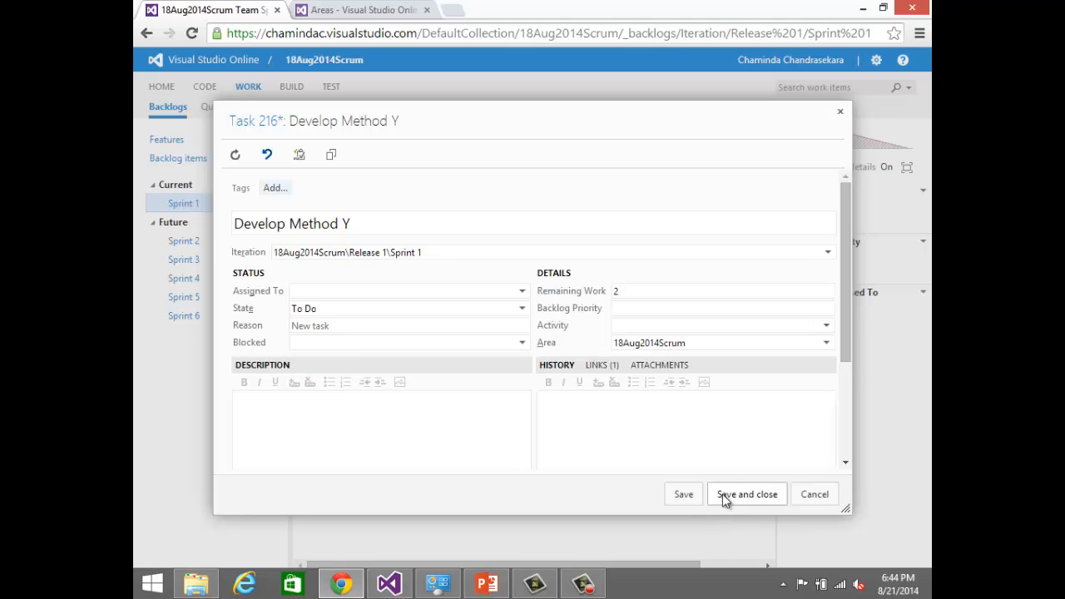
left_click(722, 495)
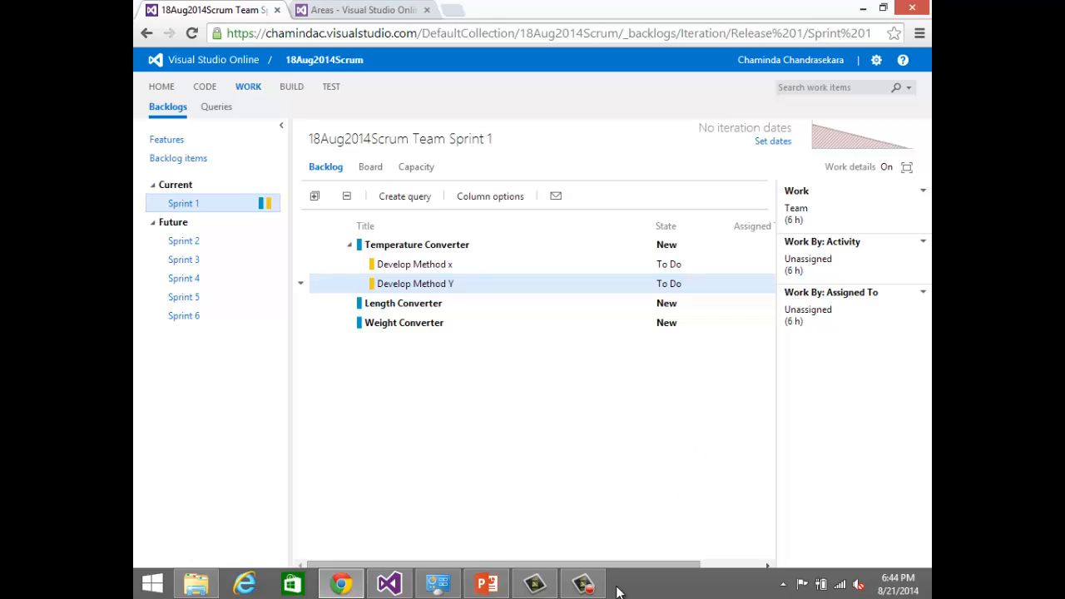
left_click_drag(604, 565, 660, 557)
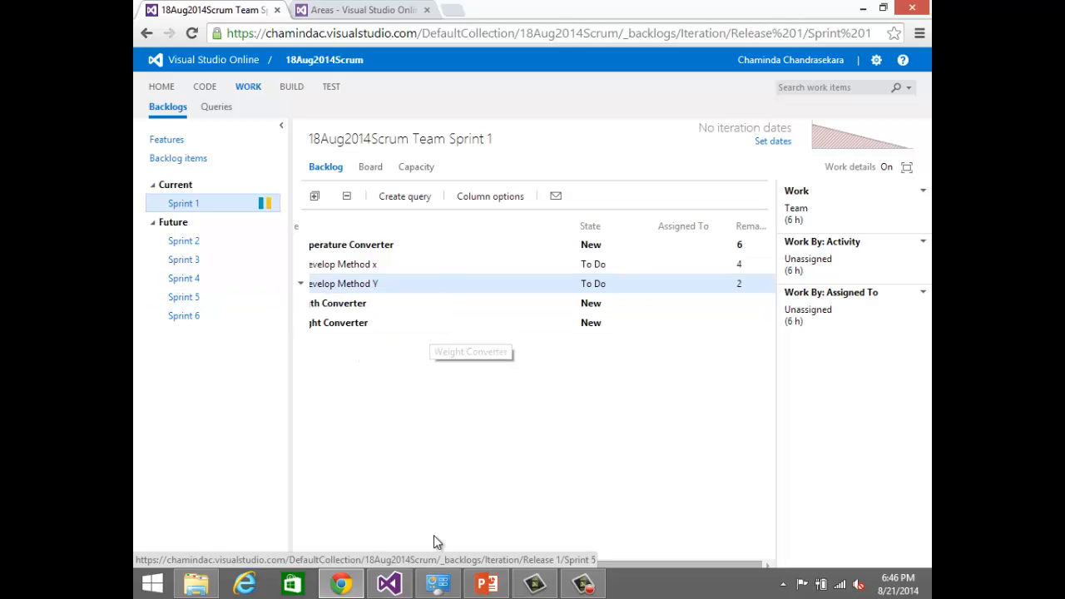
left_click(324, 569)
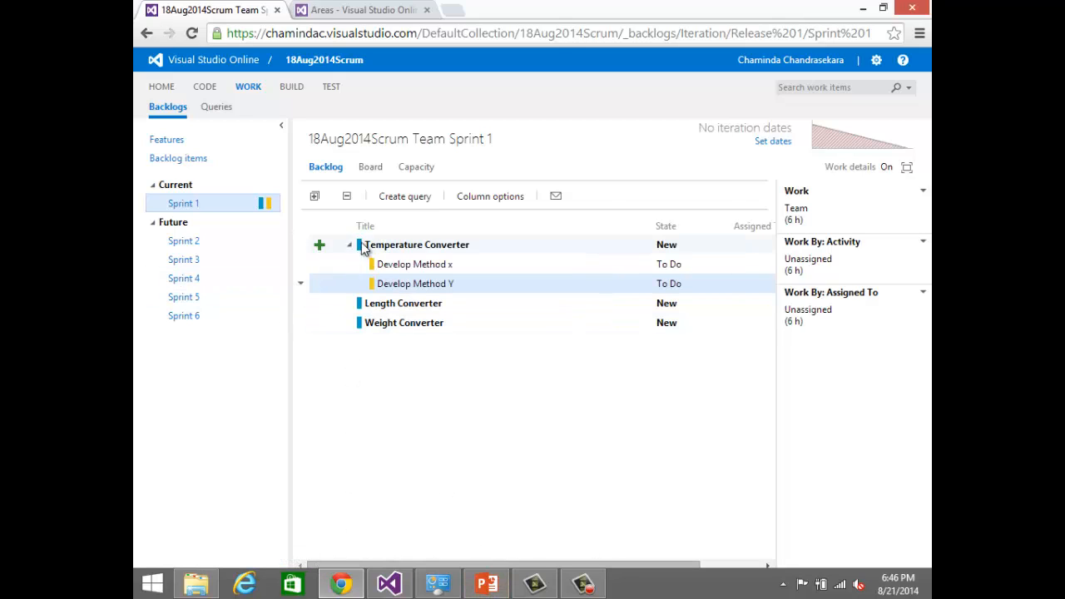
Step: Add a task titled "Prepare Test Cases" under Temperature Converter with Remaining Work 4, and save and close it
left_click(327, 250)
left_click(319, 245)
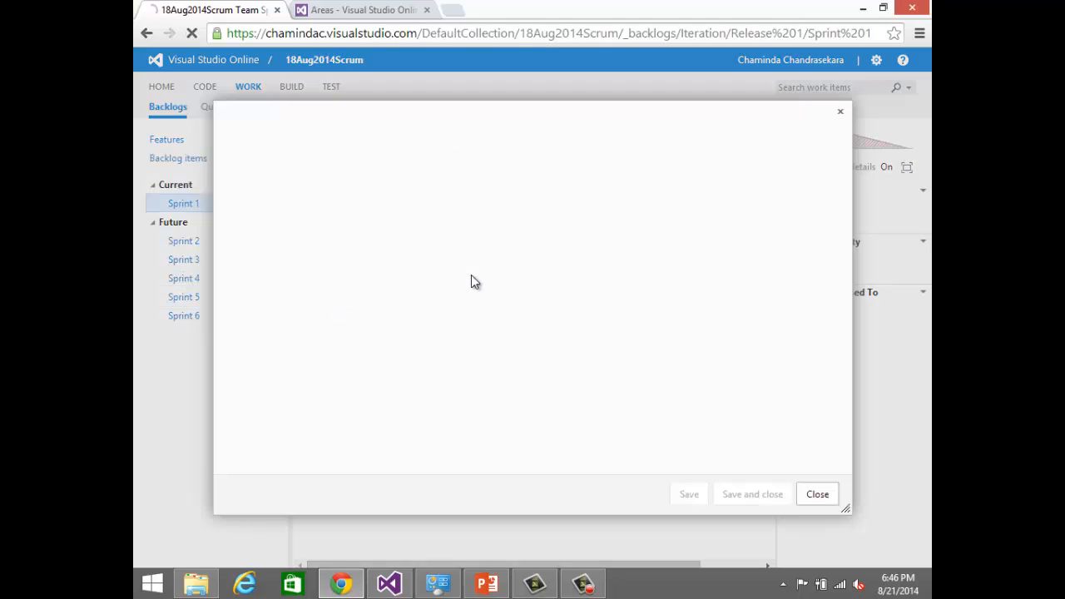
type("P")
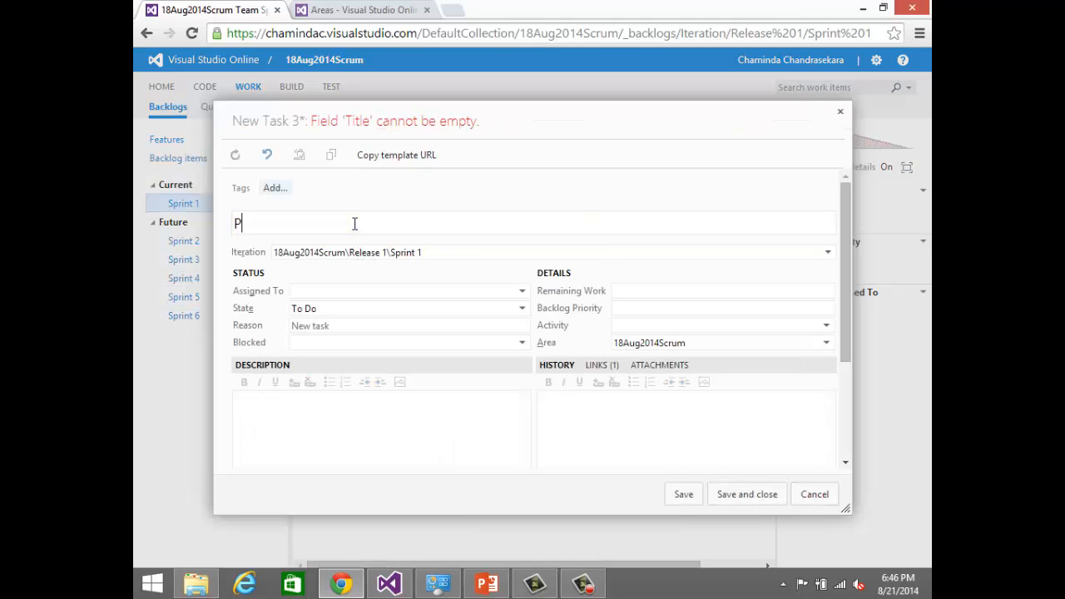
type("repare bTest")
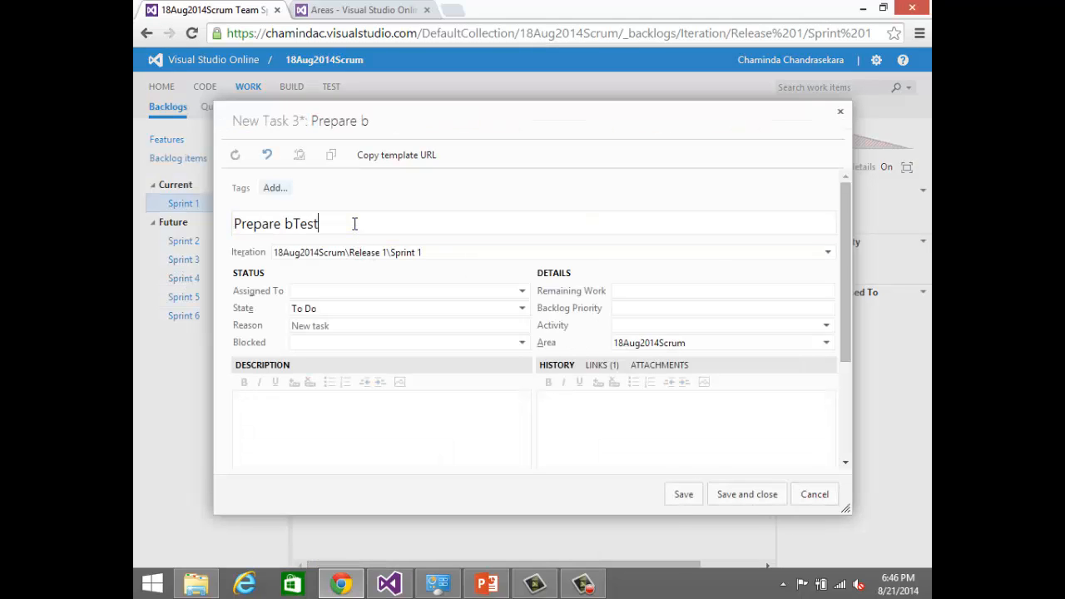
type(" Cases")
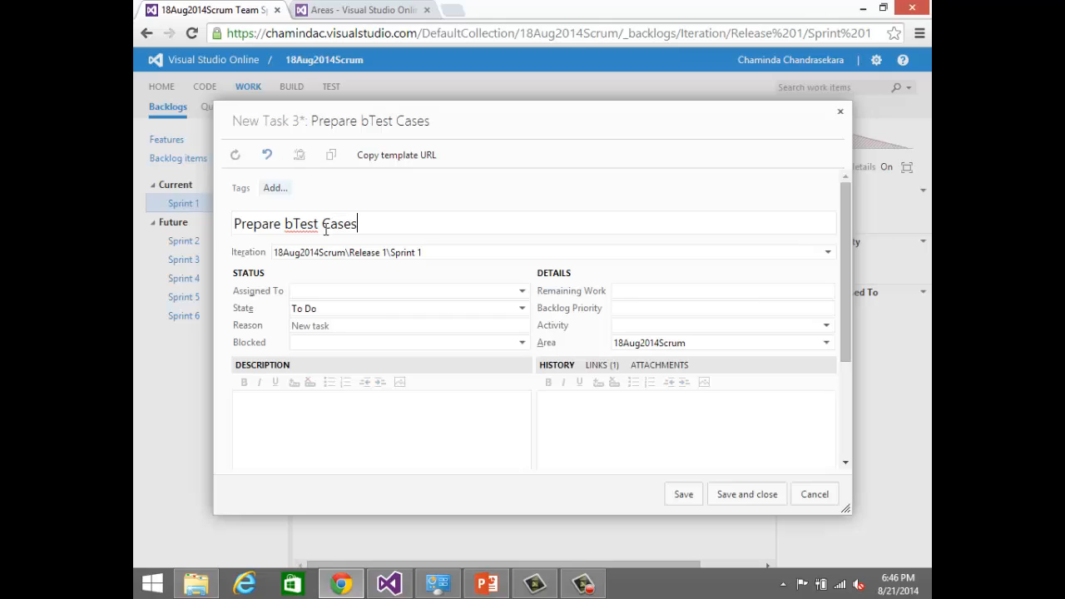
left_click(292, 220)
key("BackSpace")
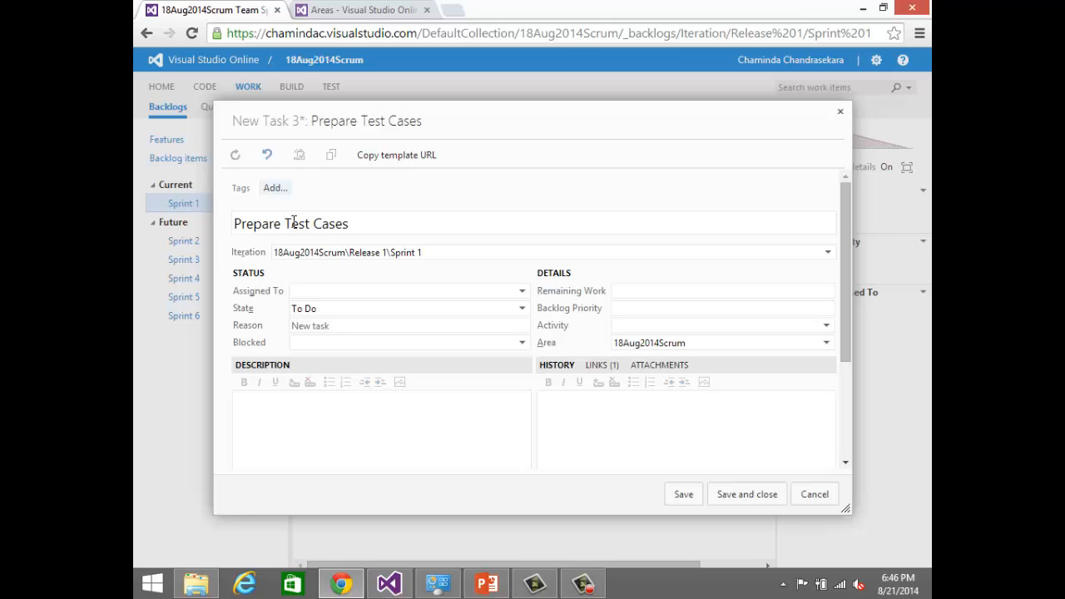
left_click(665, 290)
type("4")
left_click(726, 500)
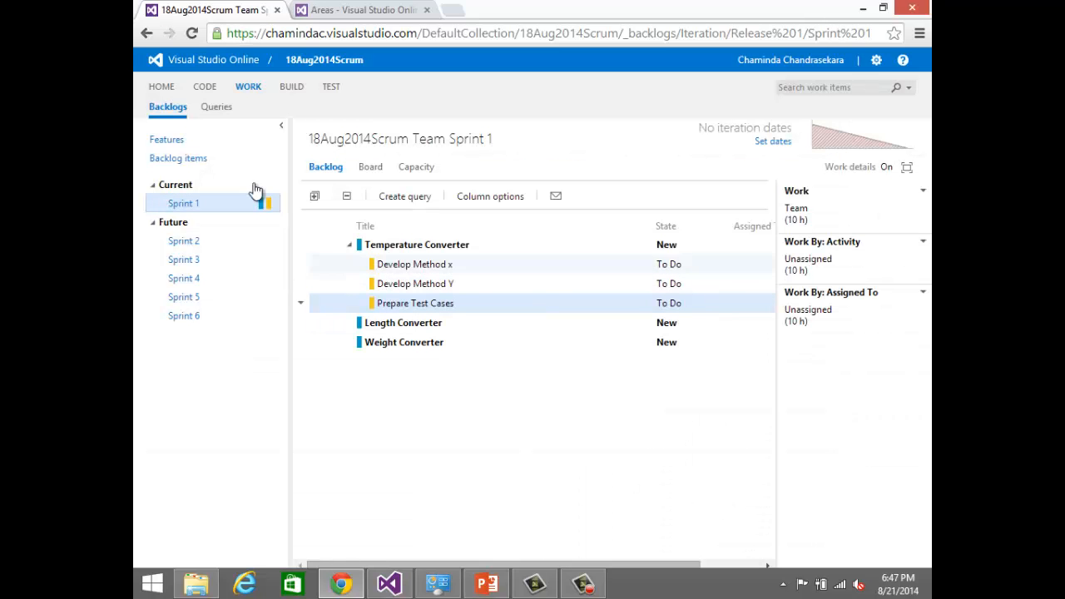
Step: Add the Remaining Work column to the Features backlog and check the column in the feature list
left_click(158, 141)
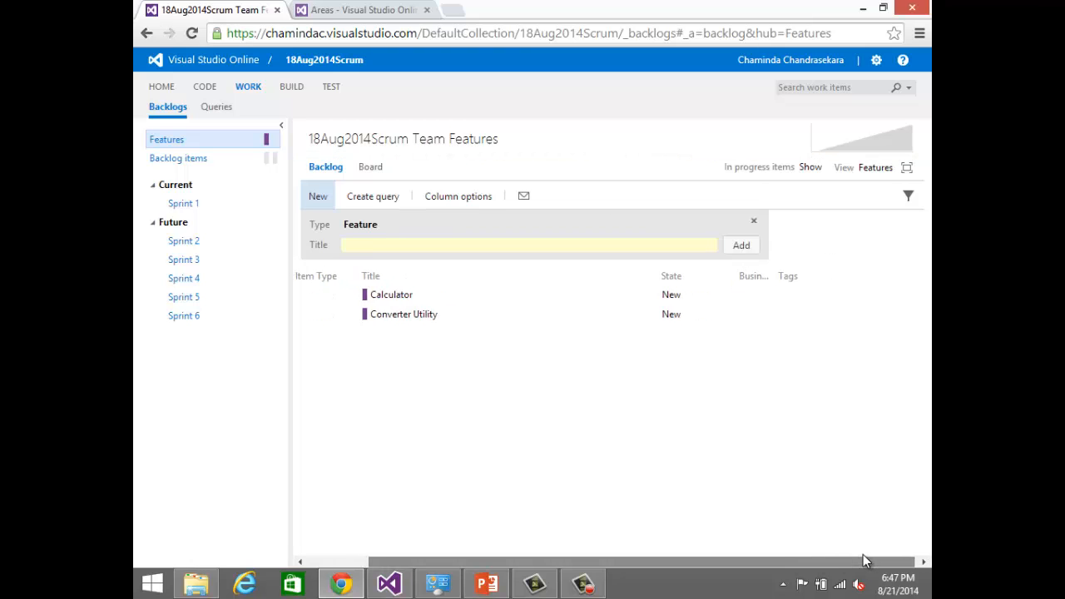
left_click(471, 200)
left_click(375, 286)
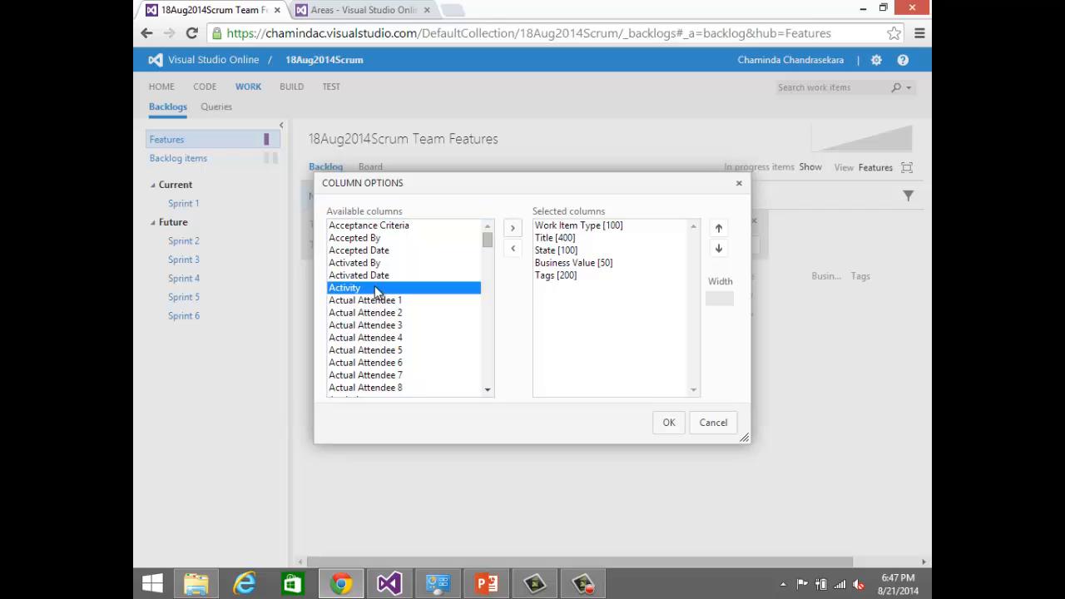
key("r")
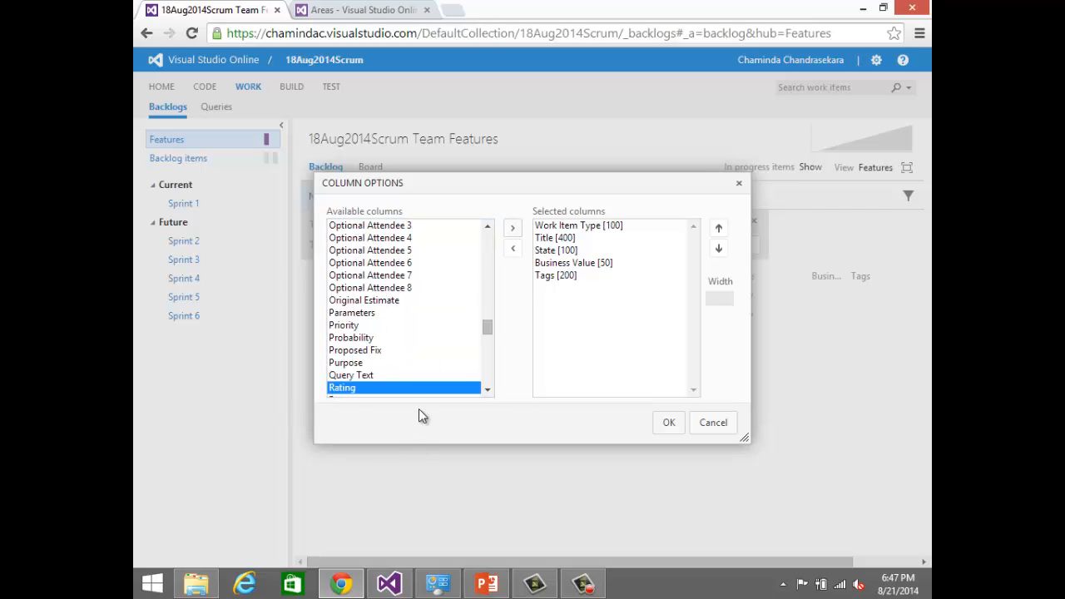
left_click(488, 391)
left_click(487, 391)
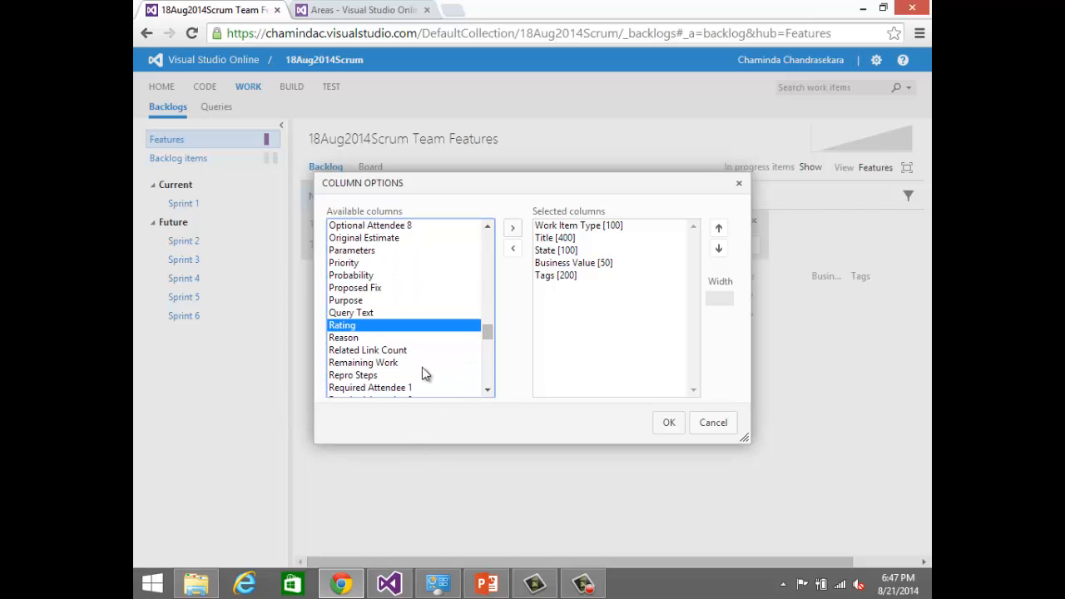
left_click(395, 364)
double_click(395, 365)
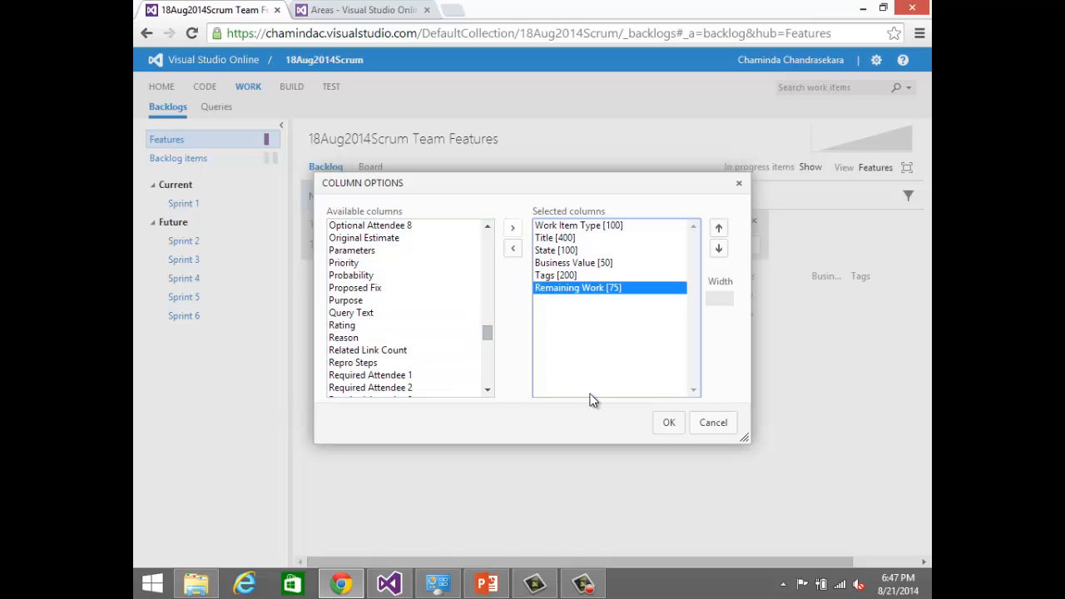
left_click(664, 422)
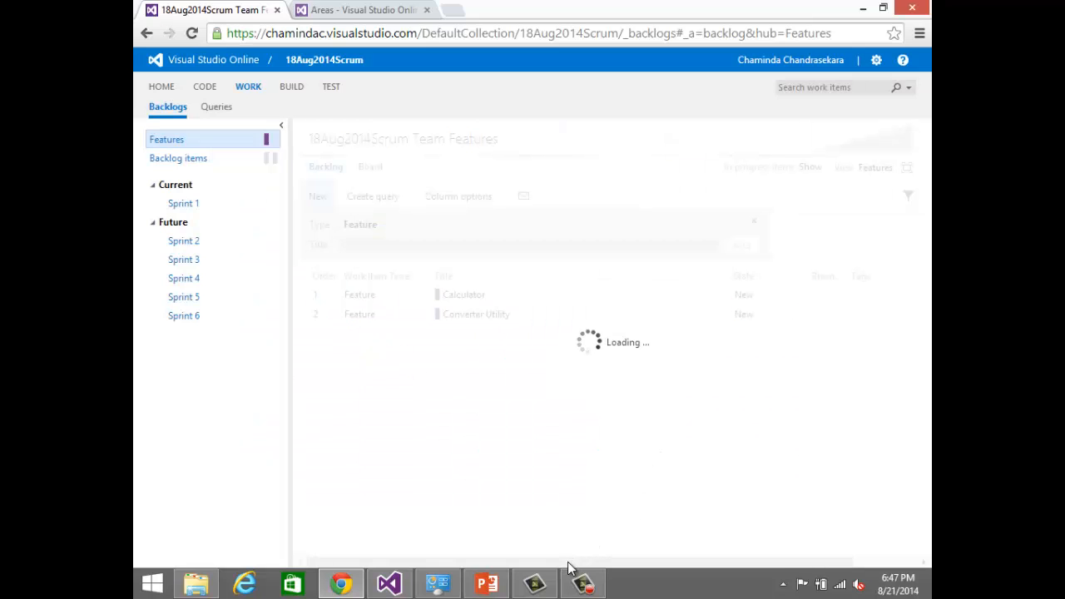
left_click_drag(547, 562, 685, 561)
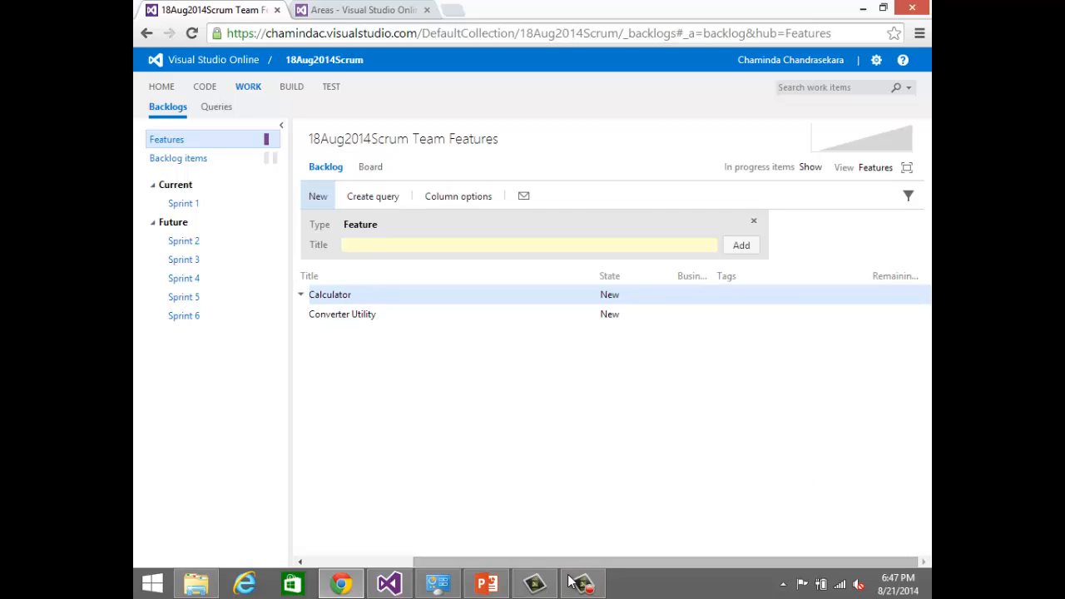
left_click_drag(568, 563, 453, 558)
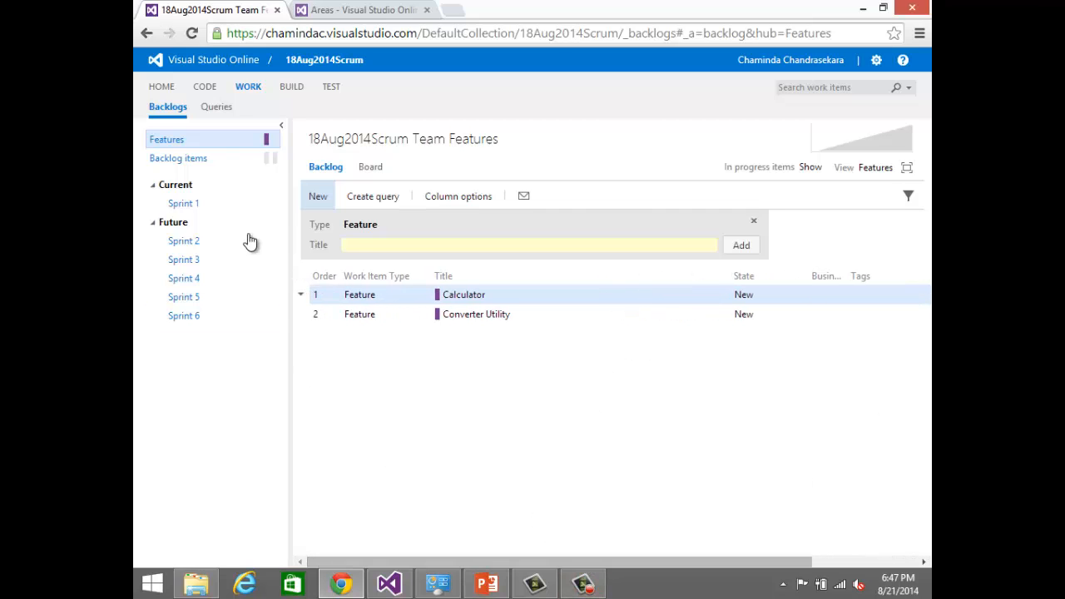
Step: Add the Remaining Work column to the Backlog items list and check it there
left_click(200, 159)
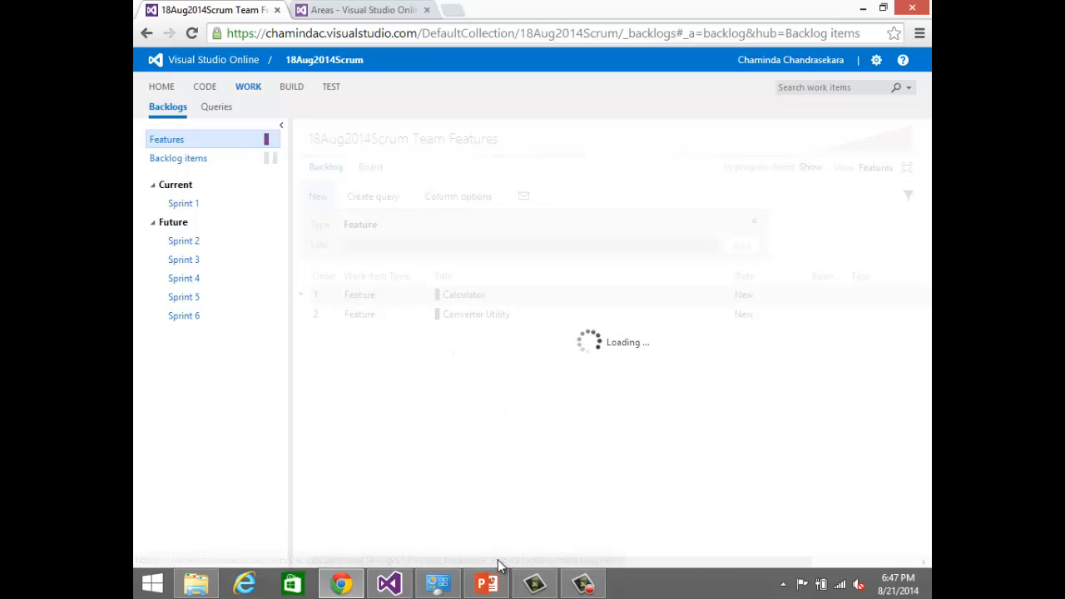
left_click_drag(500, 559, 541, 551)
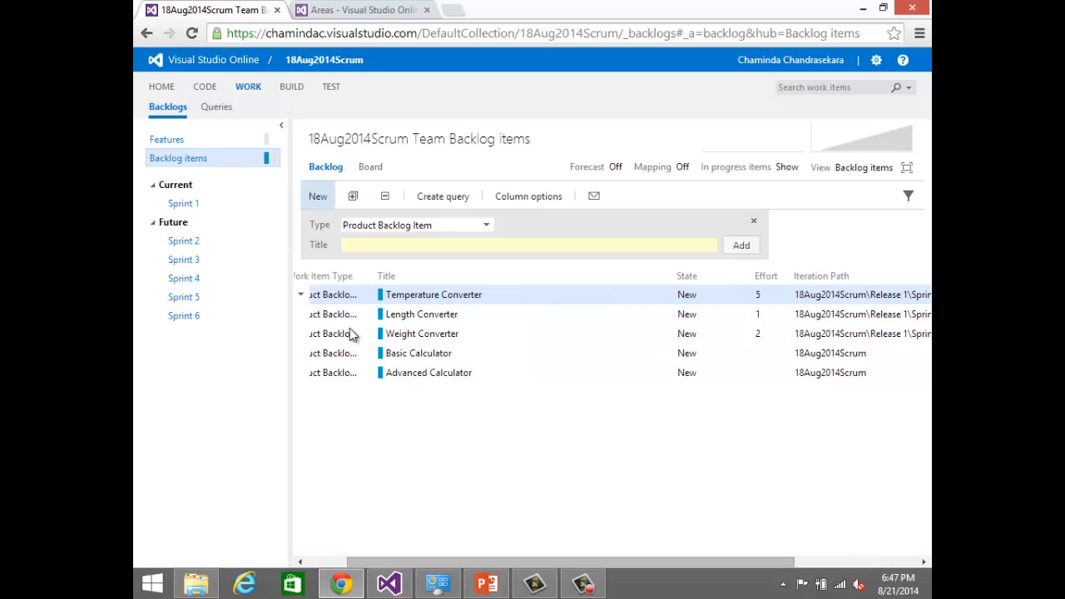
left_click(523, 199)
left_click(416, 329)
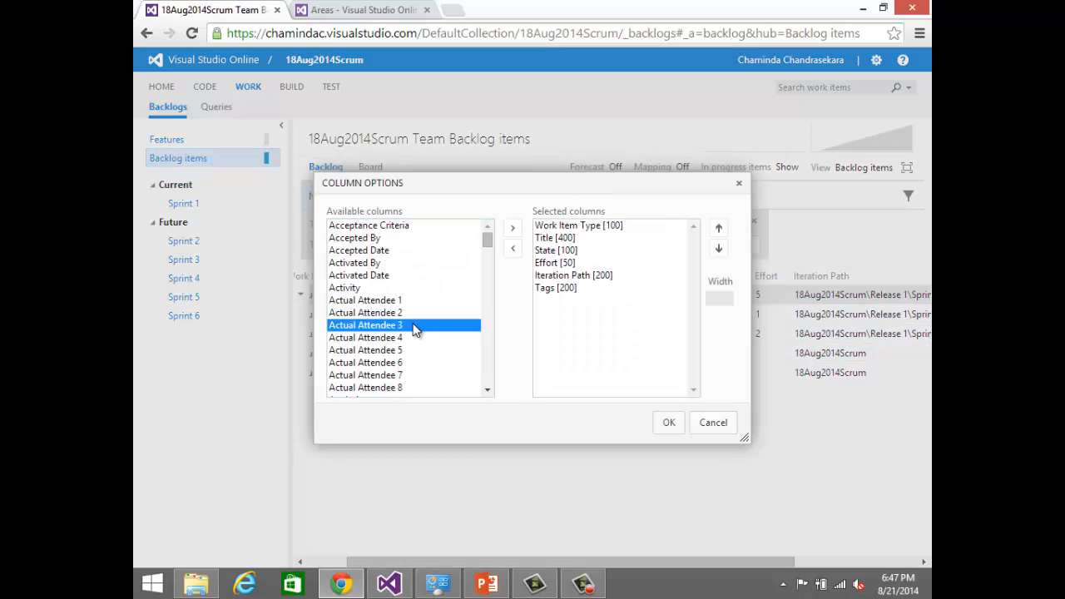
key("r")
scroll(433, 345, "down", 3)
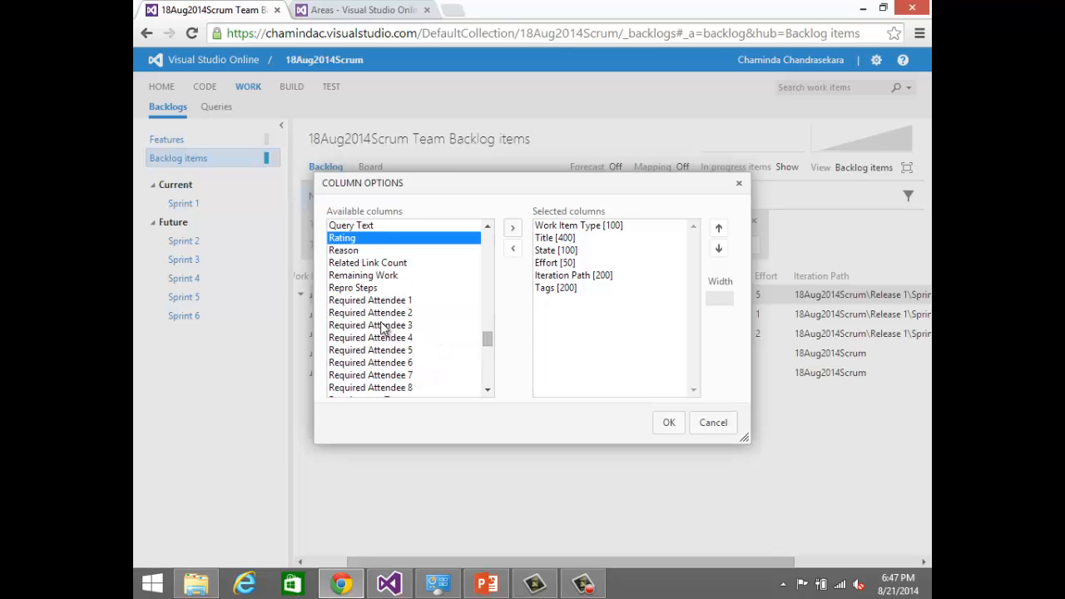
left_click(366, 280)
double_click(368, 279)
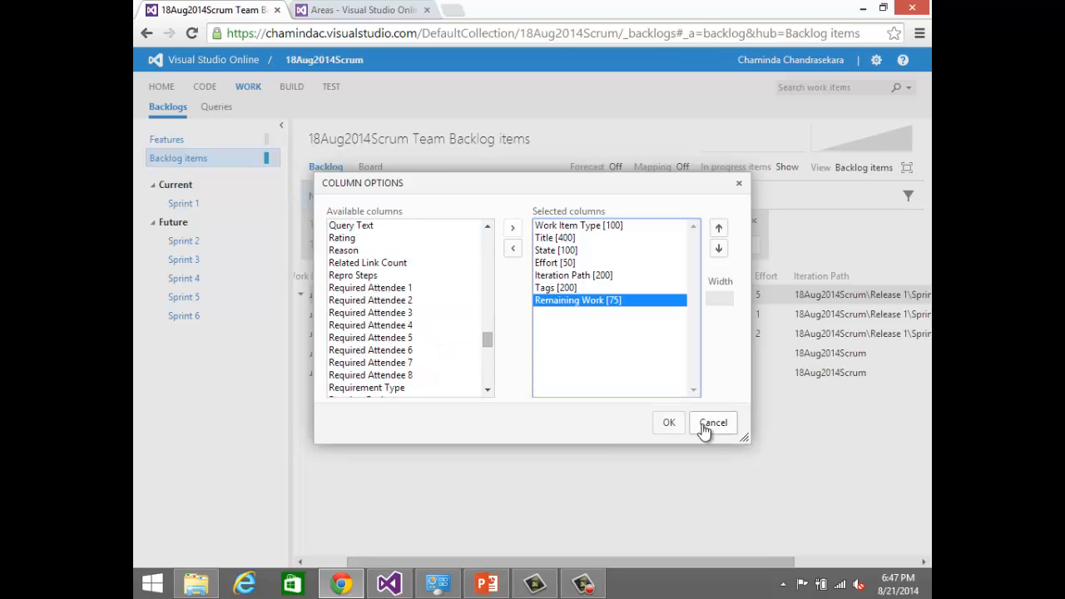
left_click(665, 423)
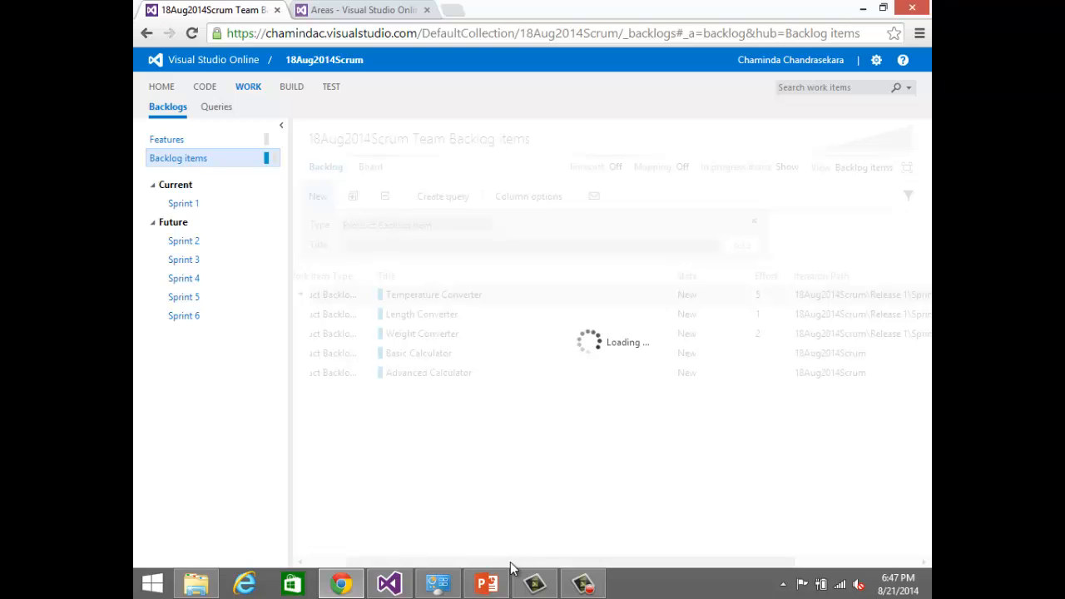
left_click_drag(510, 562, 808, 545)
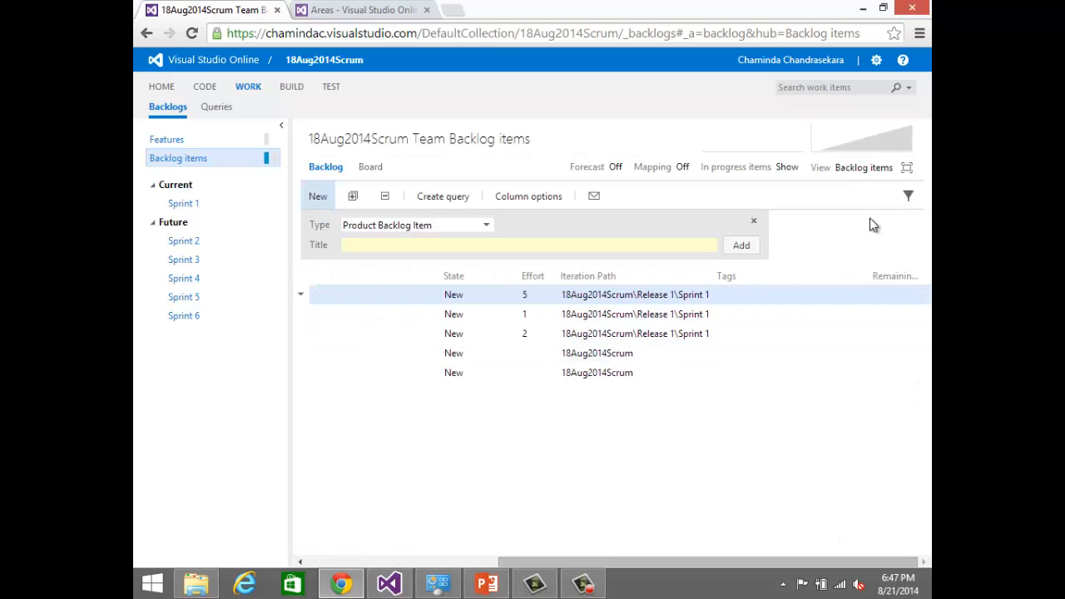
Step: Switch the backlog view to Backlog items to Tasks and check the tasks' Remaining Work values
left_click(861, 175)
left_click(805, 247)
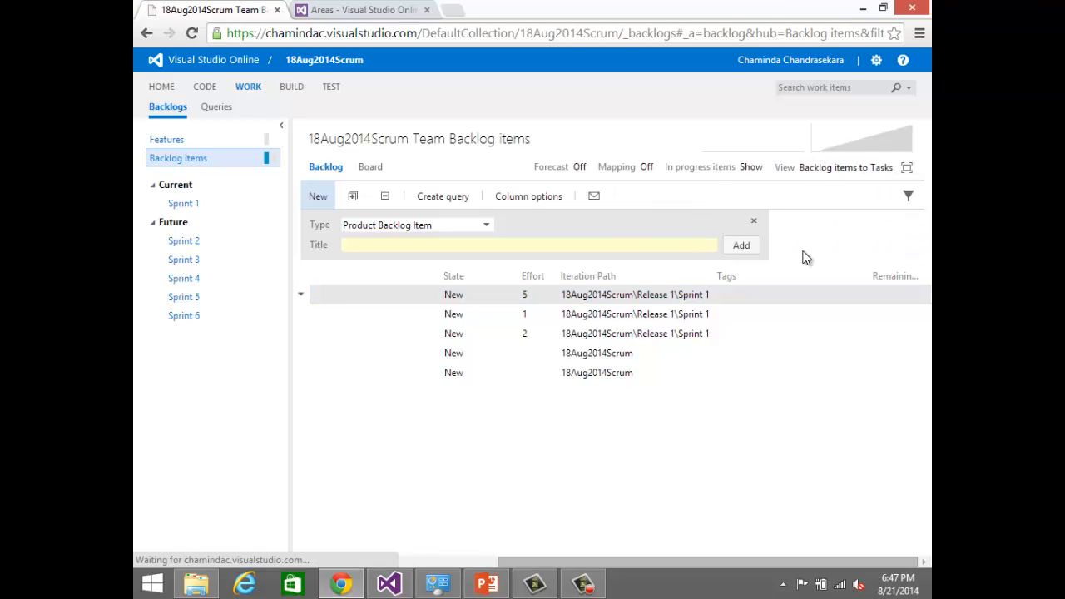
left_click_drag(575, 566, 831, 536)
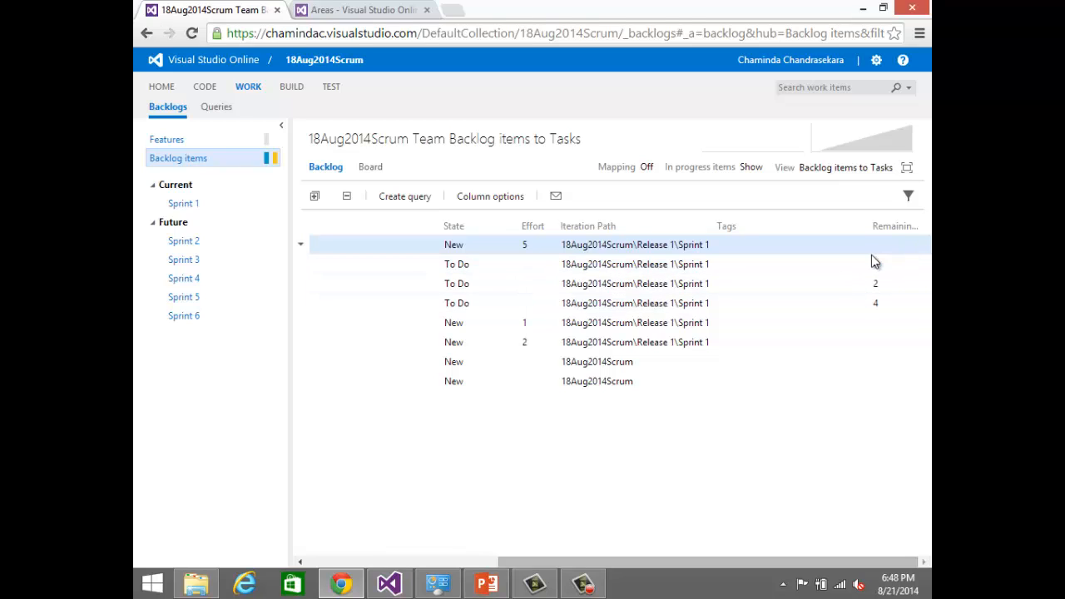
Step: Set the Sprint 1 iteration dates to start 8/22/2014 and end 8/29/2014, and save them
left_click(176, 205)
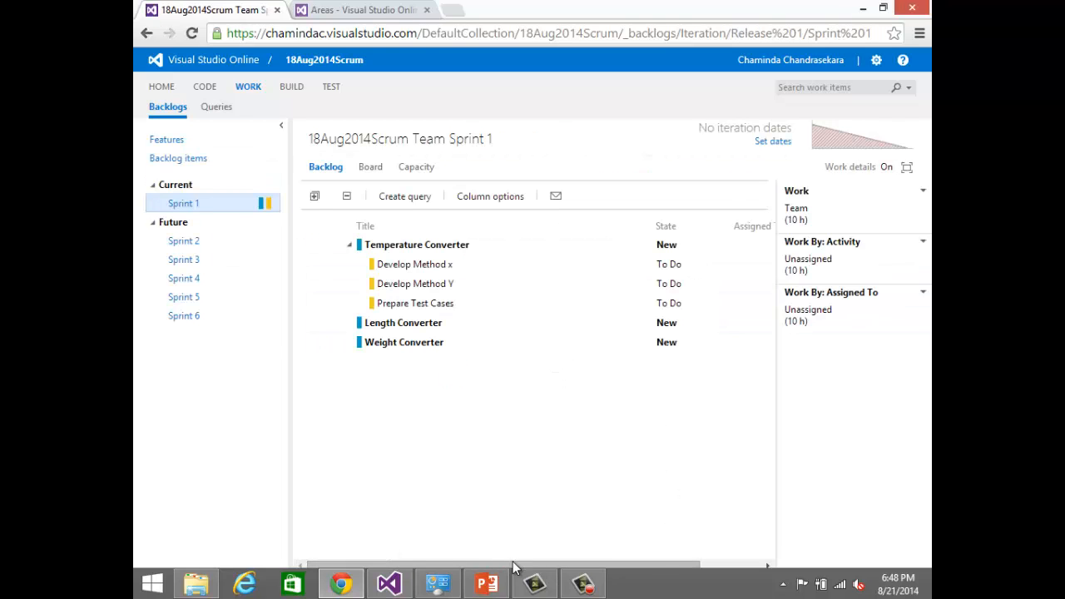
left_click(752, 565)
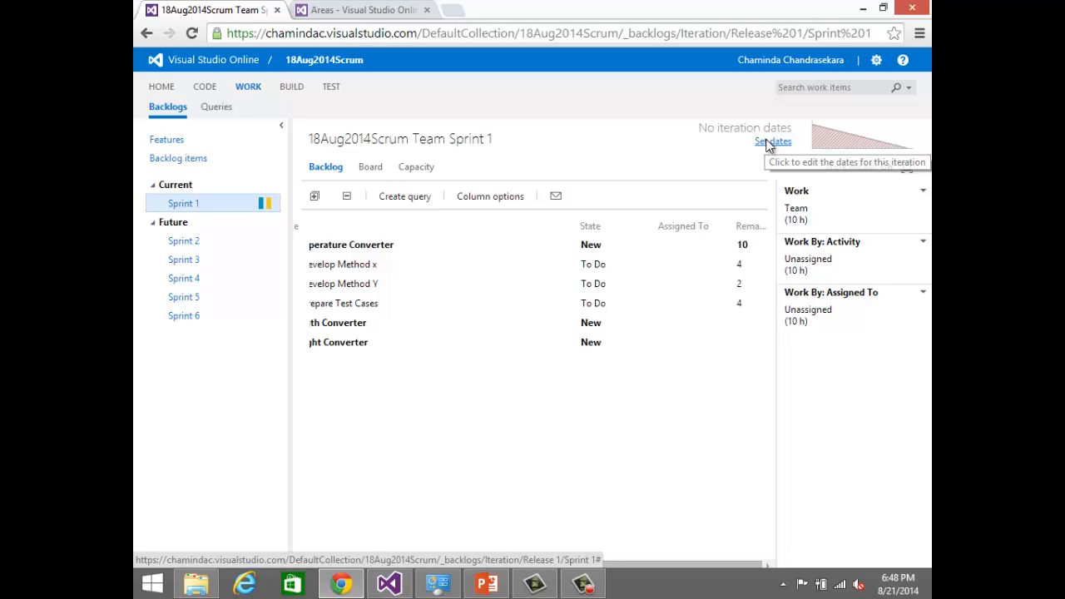
left_click(767, 142)
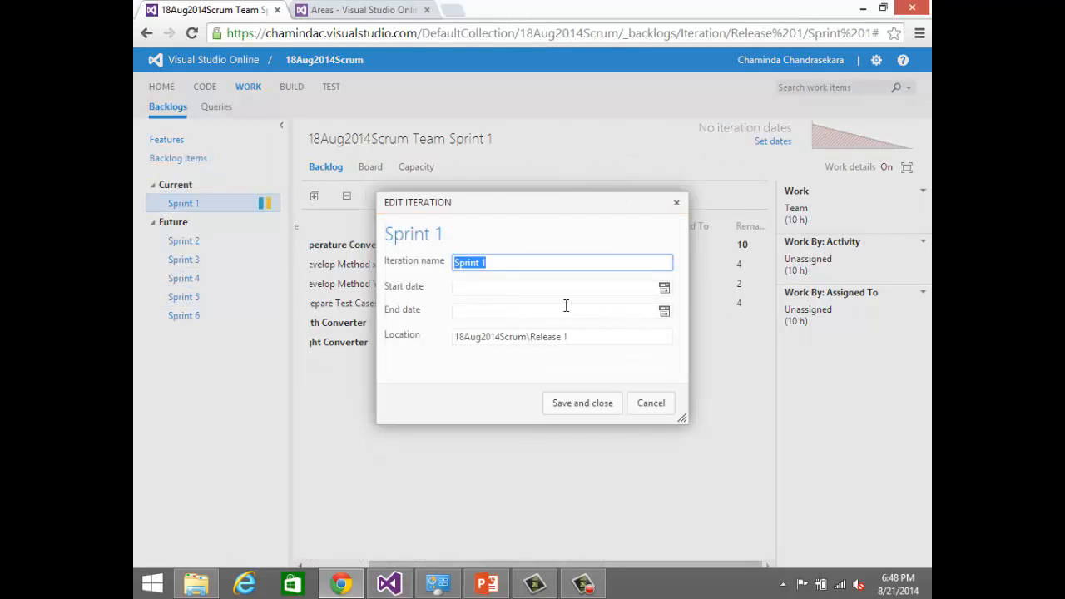
left_click(664, 288)
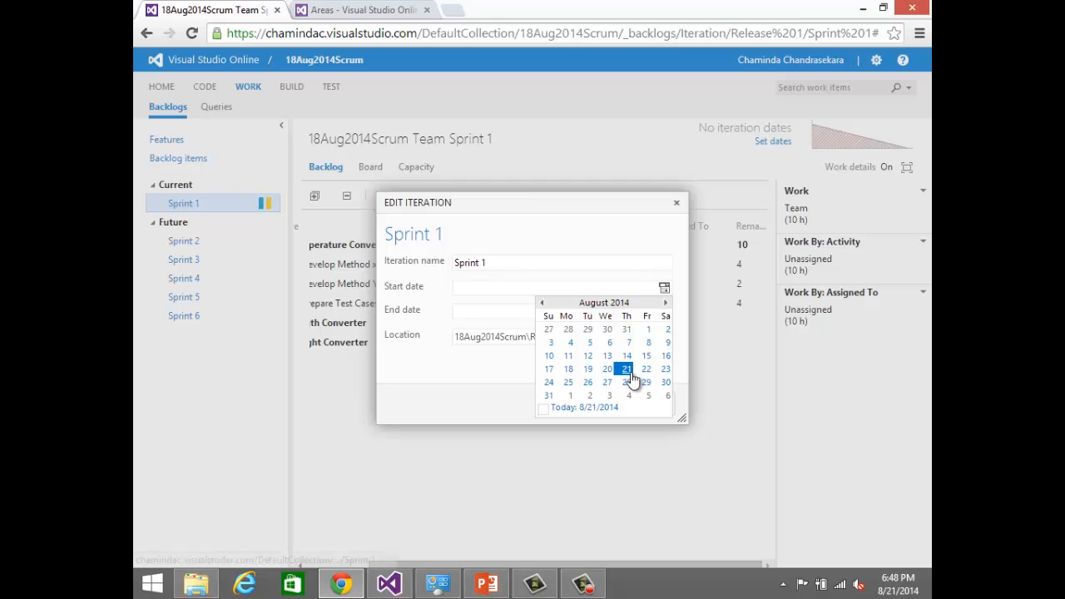
left_click(645, 371)
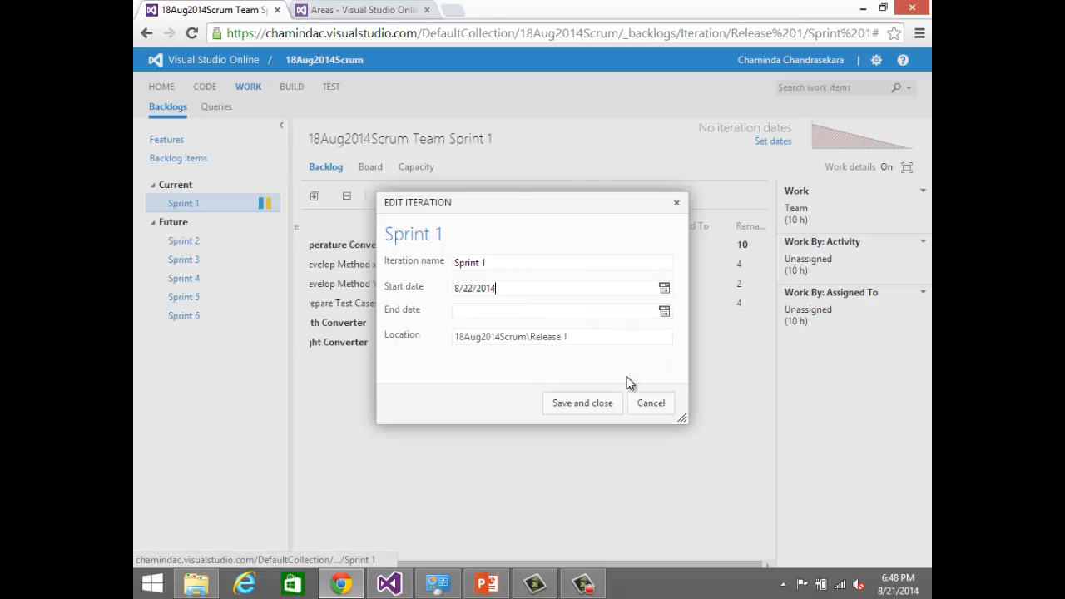
left_click(664, 311)
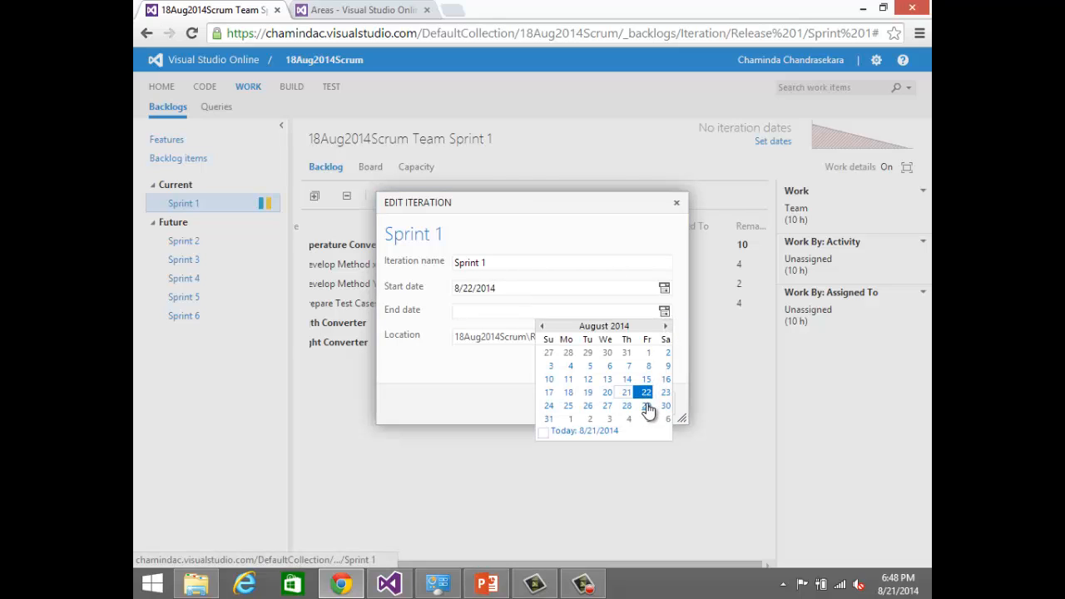
left_click(646, 406)
left_click(613, 405)
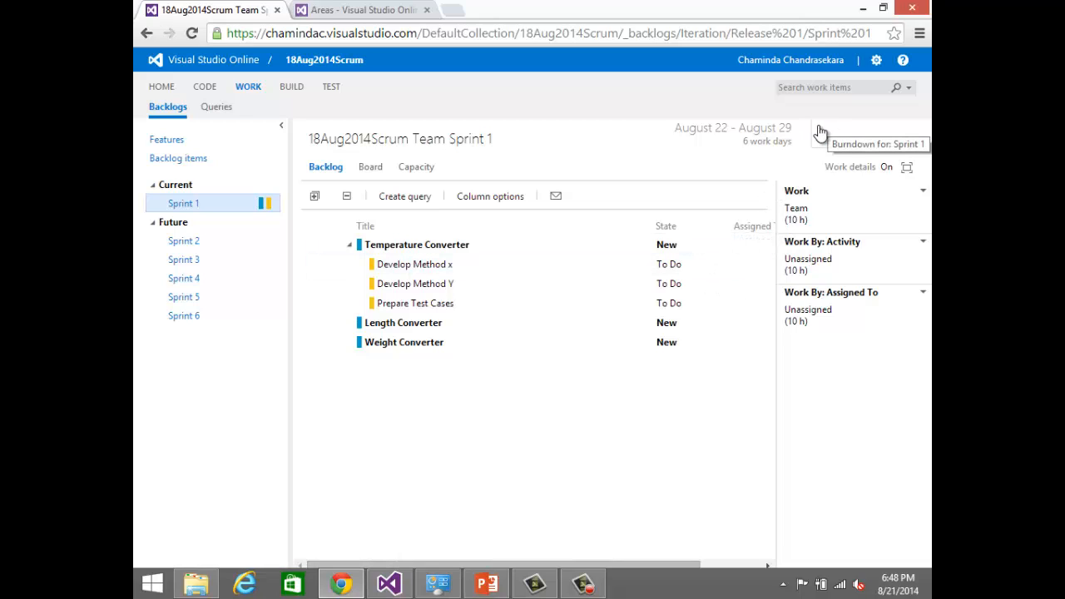
Step: Change the Sprint 1 start date to 8/20/2014 and save the iteration
left_click(733, 132)
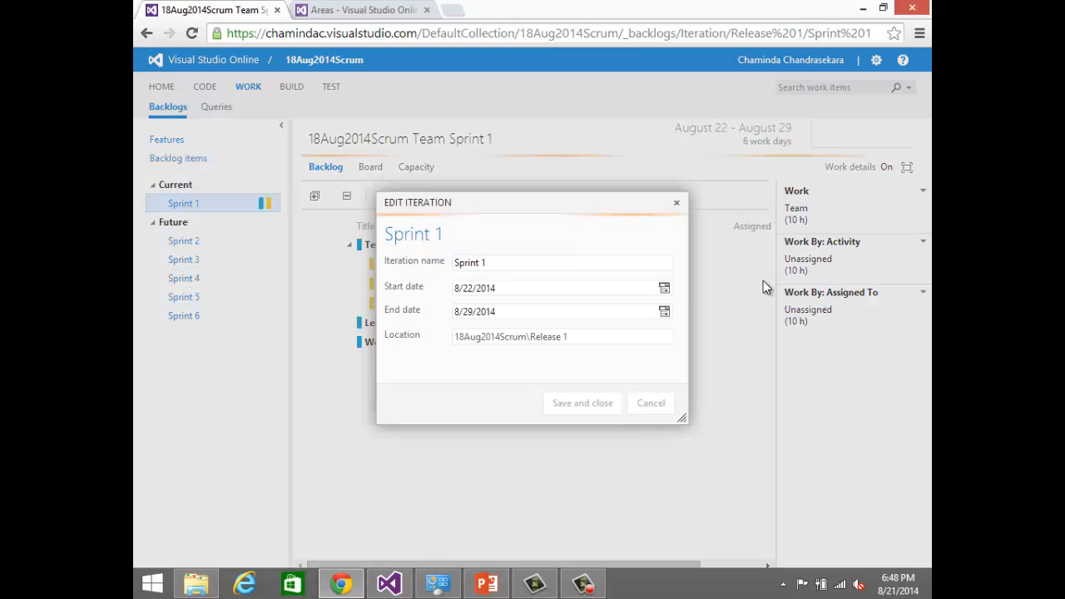
left_click(664, 289)
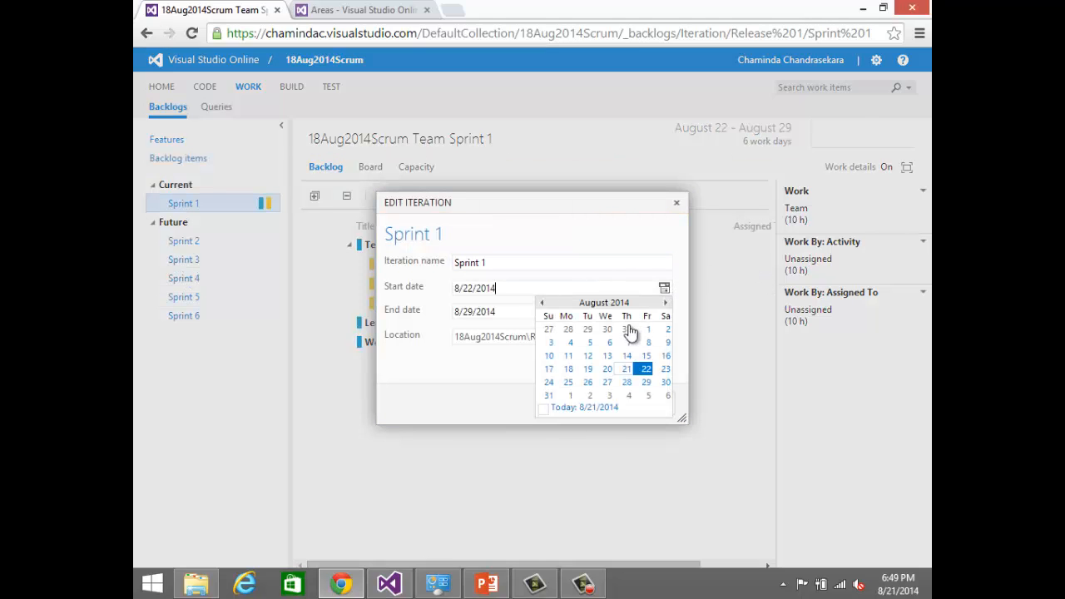
left_click(626, 369)
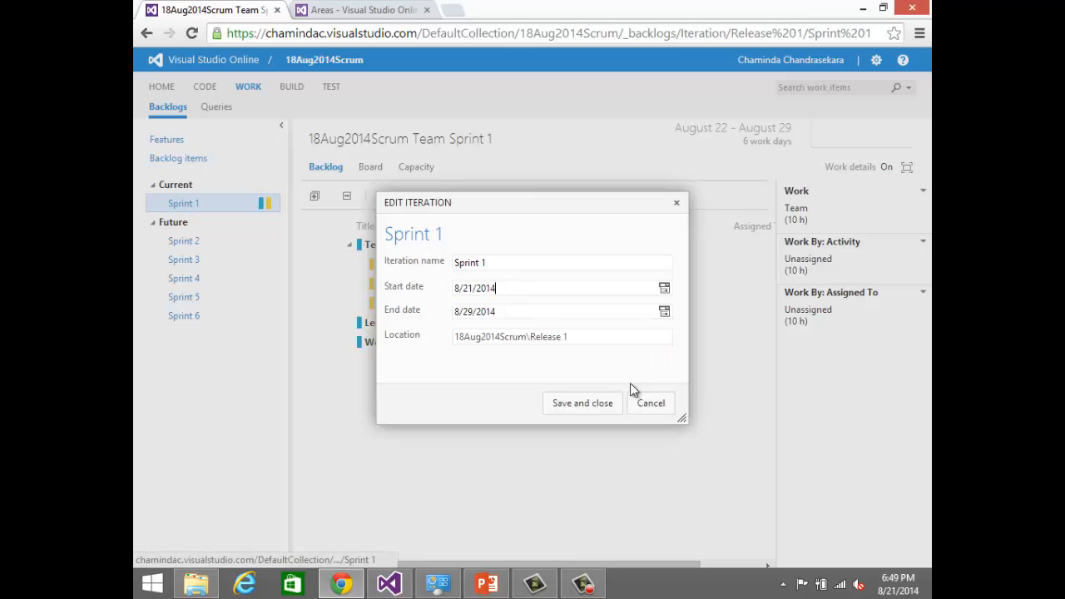
left_click(664, 288)
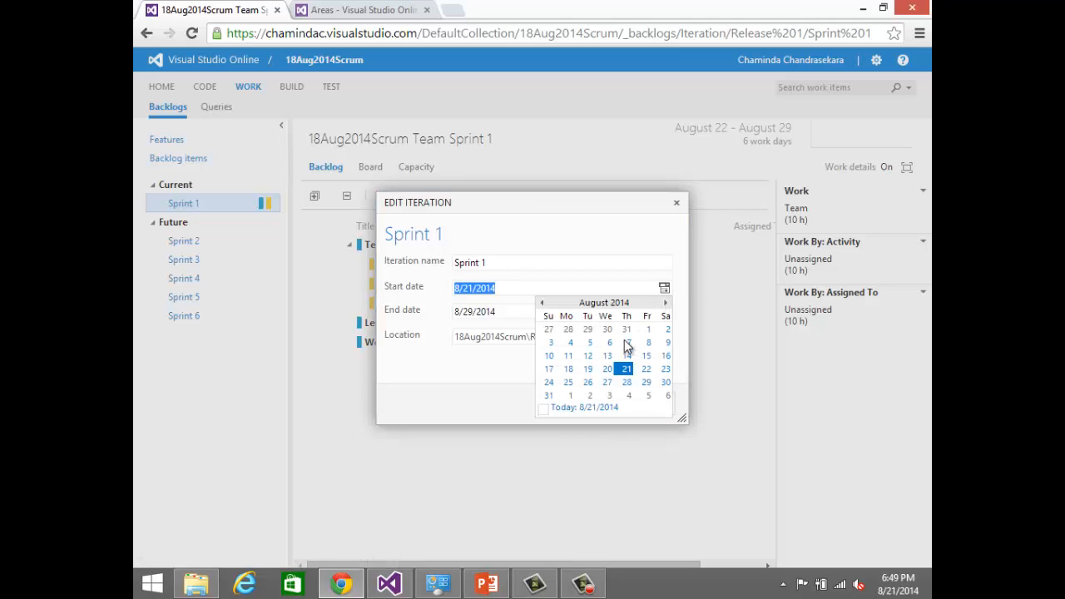
left_click(613, 370)
left_click(613, 400)
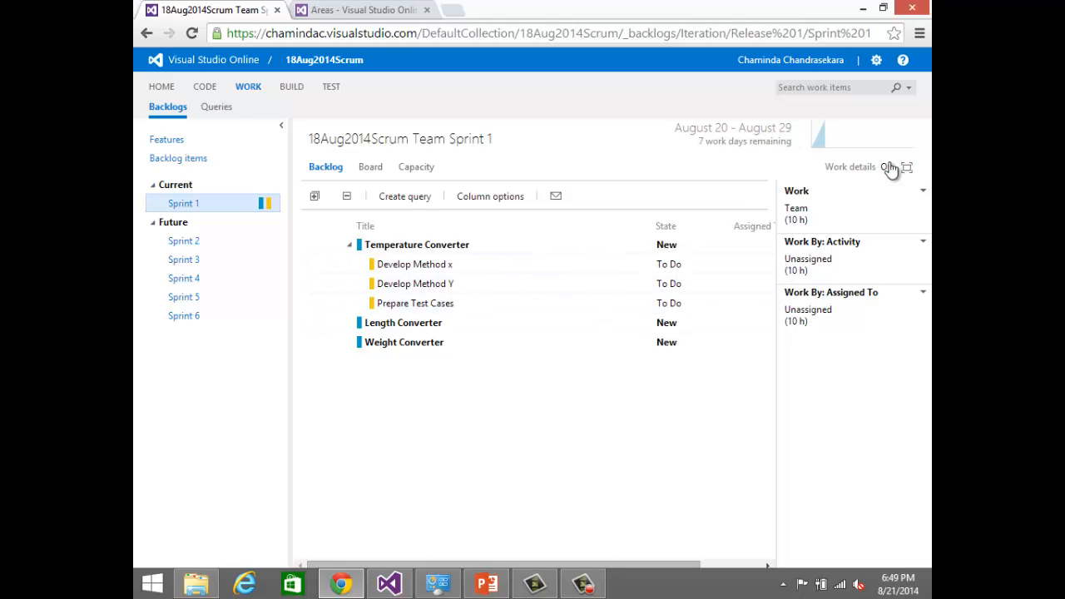
Step: Examine the enlarged Sprint 1 burndown chart, close it, and view the sprint's team capacity settings
left_click(822, 138)
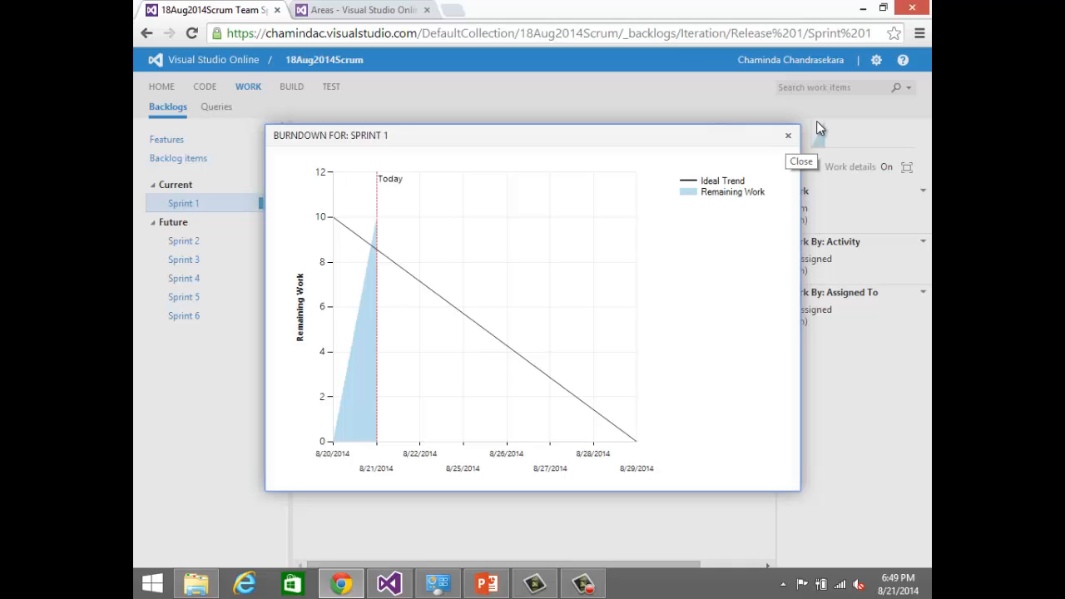
left_click(788, 138)
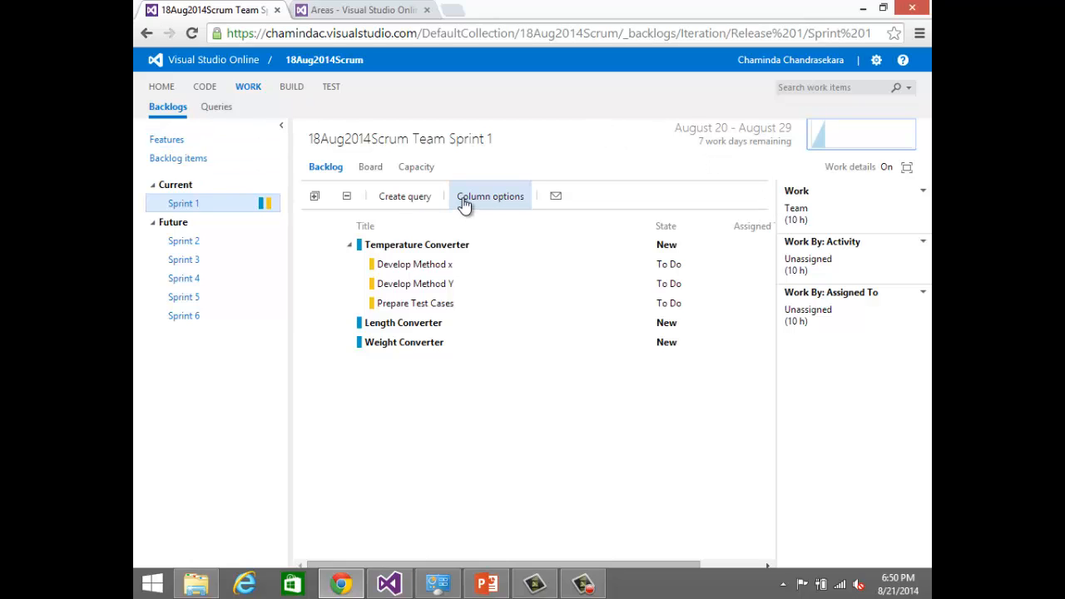
left_click(416, 173)
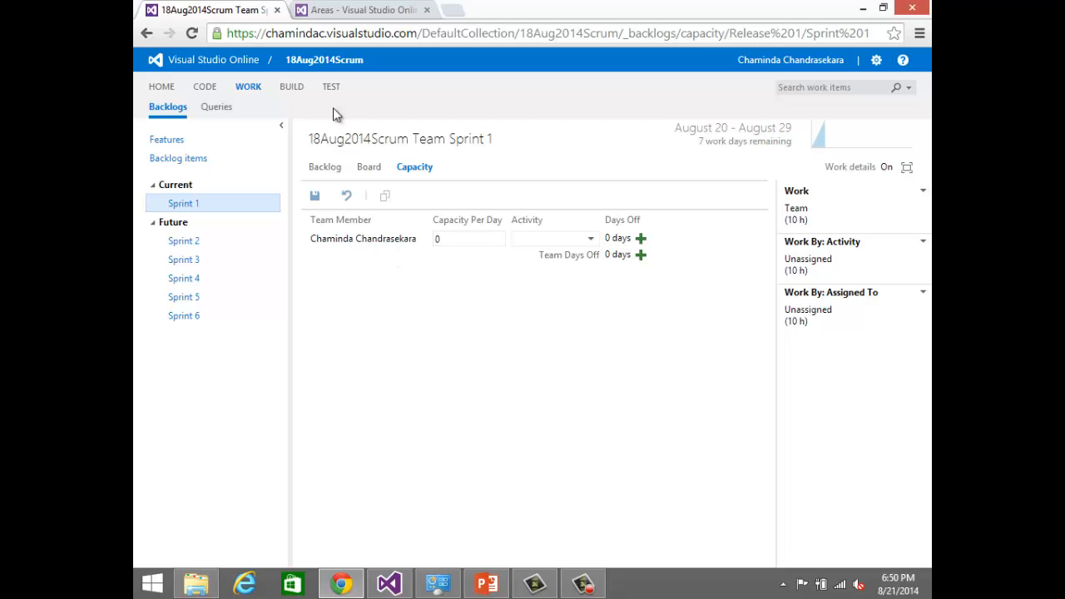
Step: Open the members of the 18Aug2014Scrum Team in the project's security settings and add the second listed known user
left_click(348, 11)
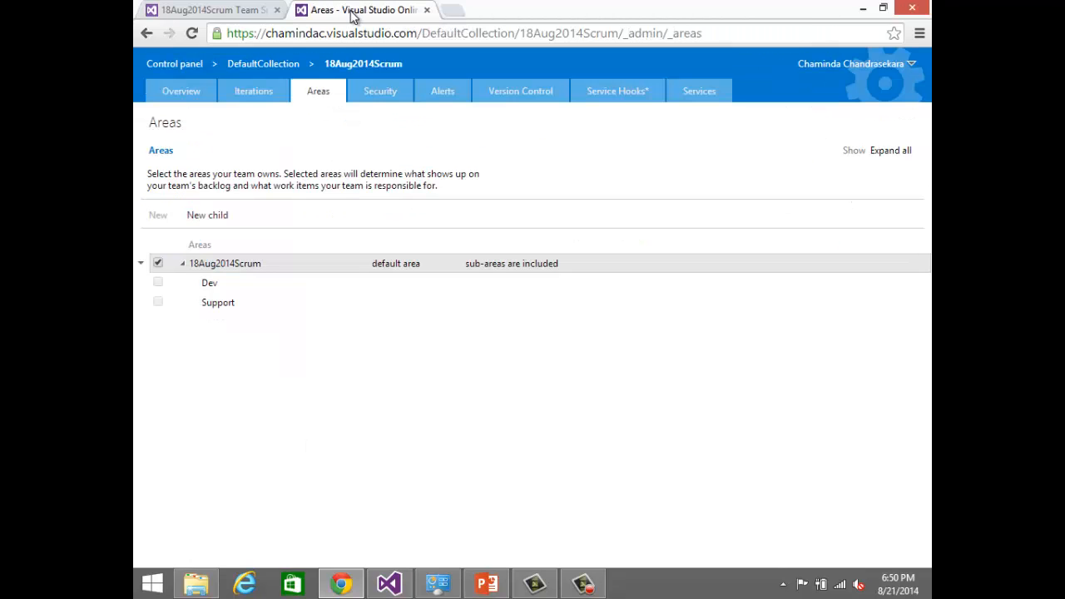
left_click(393, 103)
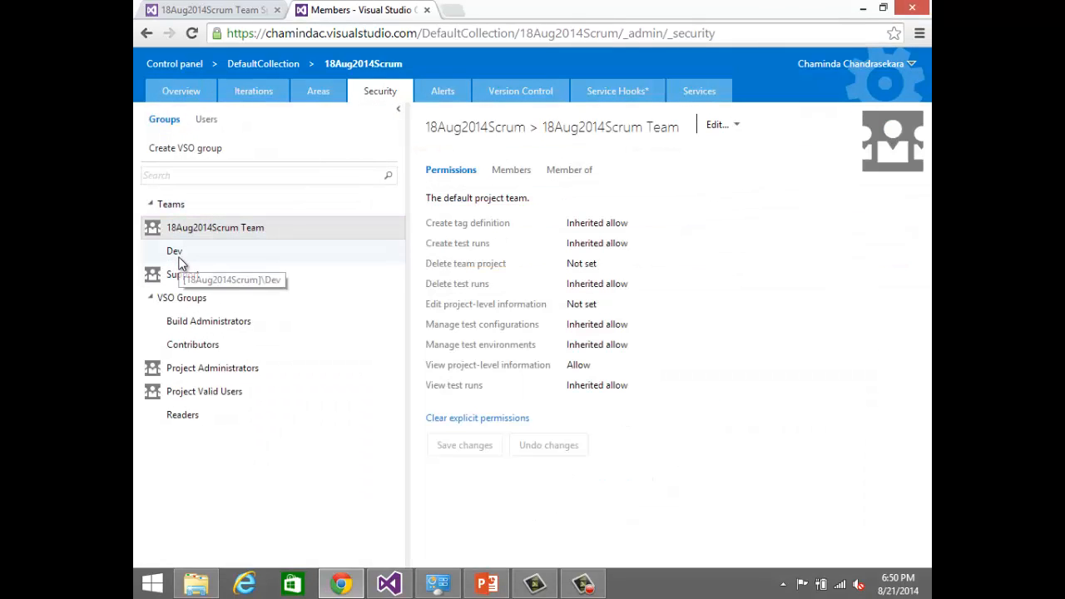
left_click(510, 171)
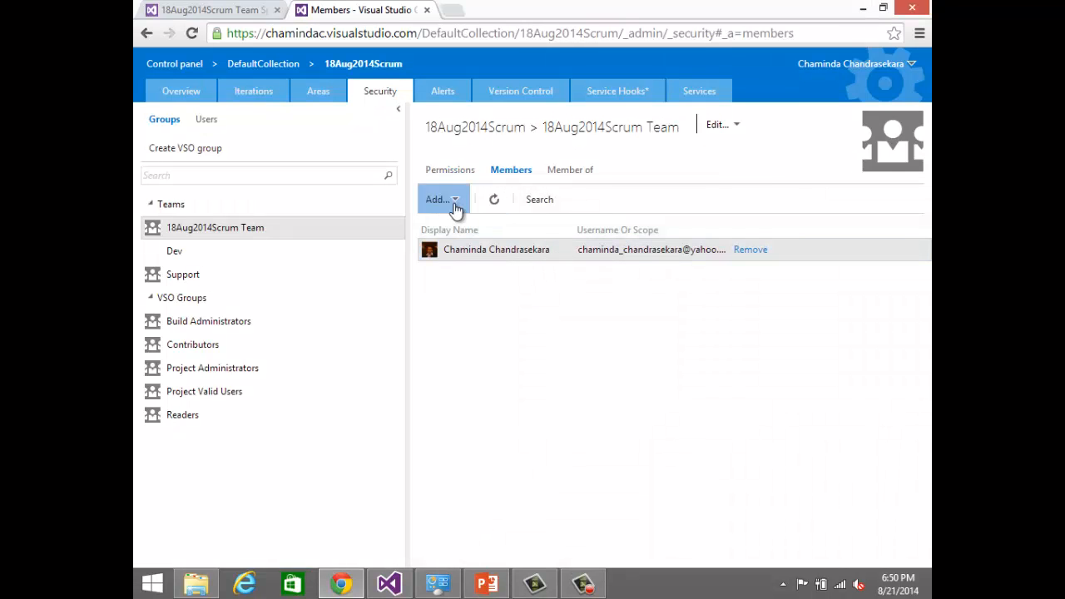
left_click(455, 208)
left_click(468, 234)
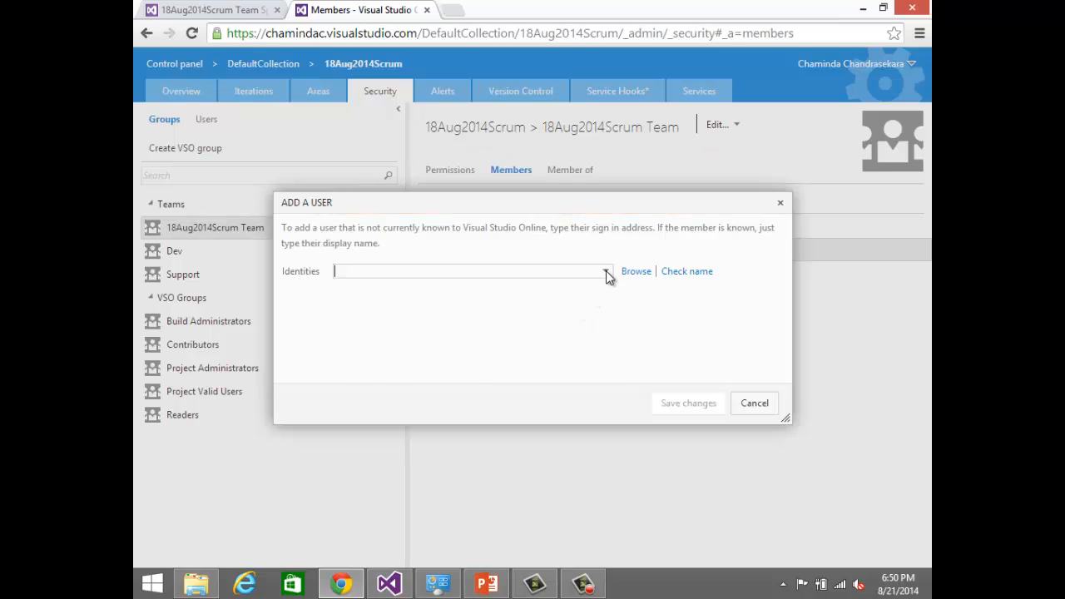
left_click(606, 270)
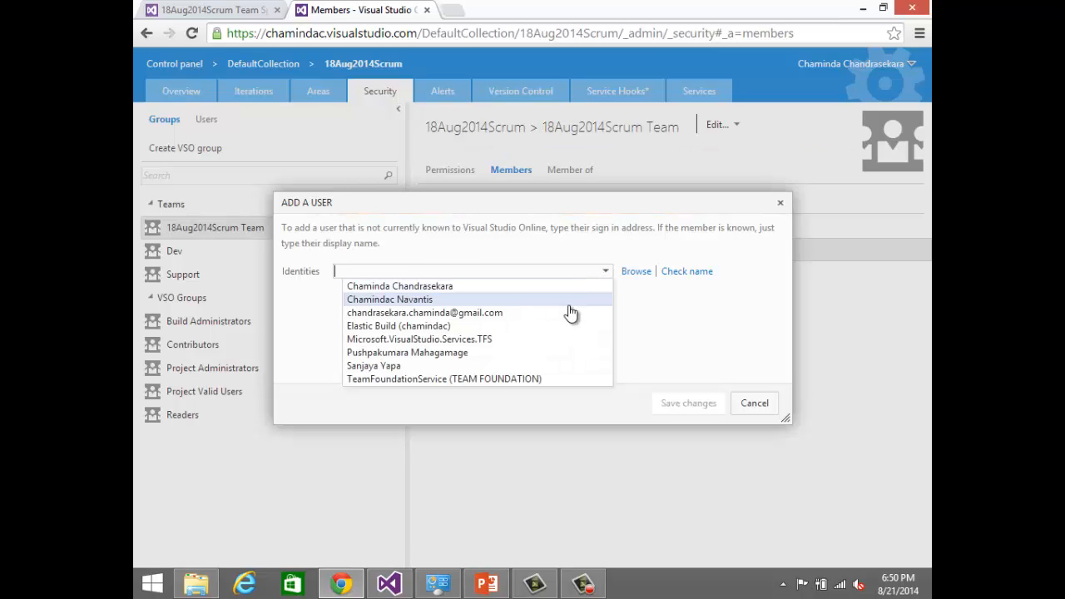
left_click(535, 301)
left_click(679, 406)
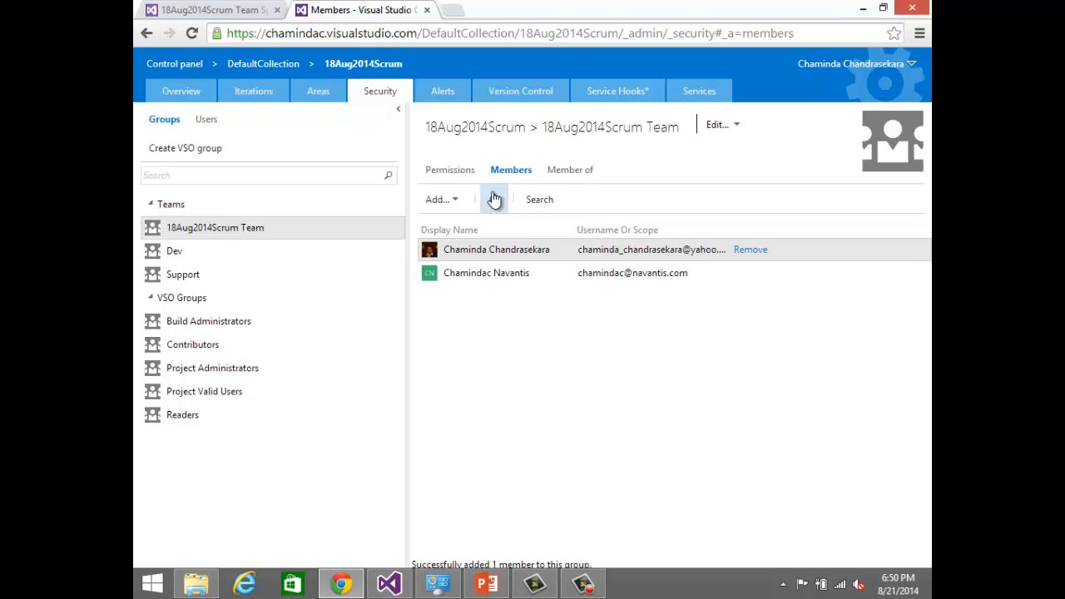
Step: Add the second-to-last listed known user to the 18Aug2014Scrum Team and save the change
left_click(441, 200)
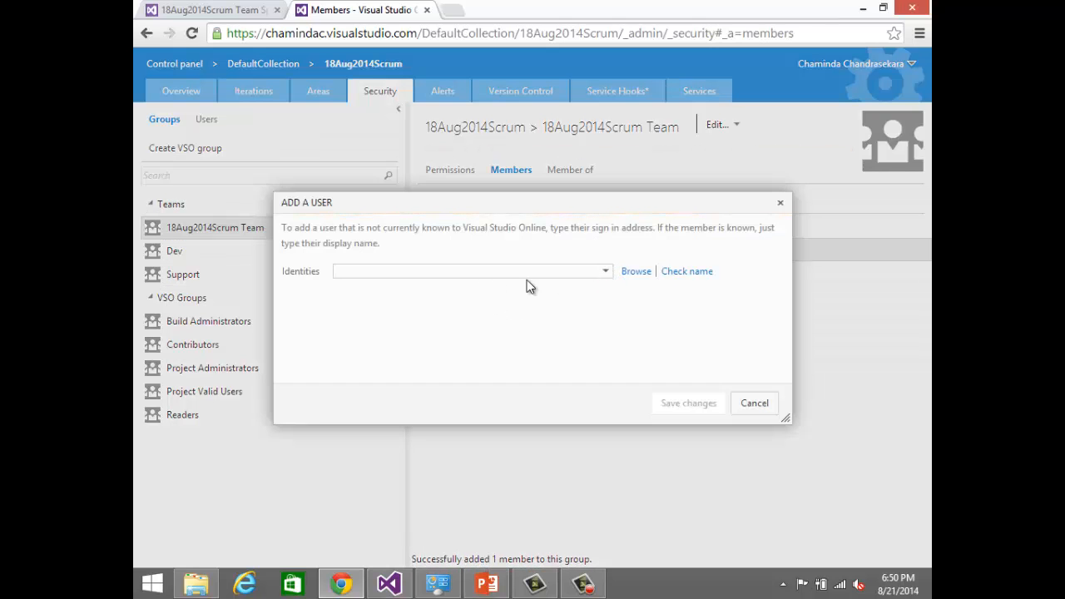
left_click(606, 271)
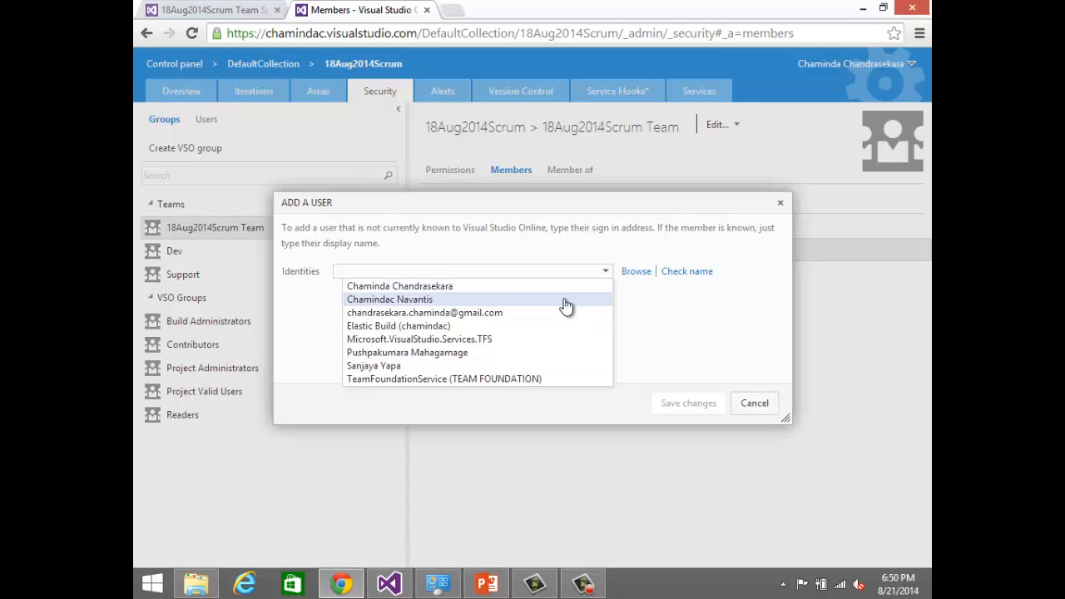
left_click(502, 365)
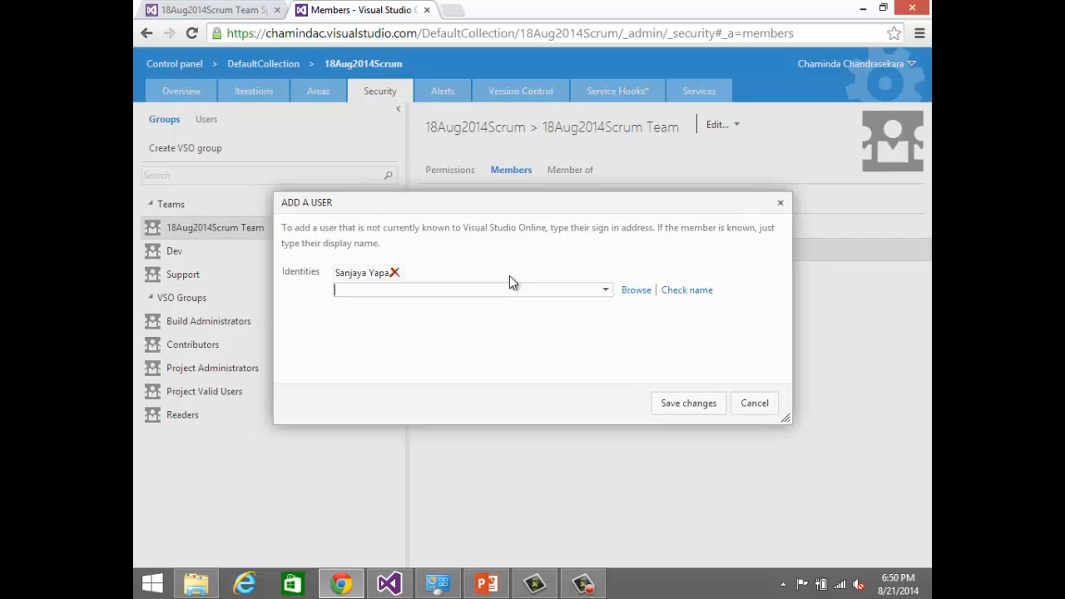
left_click(689, 402)
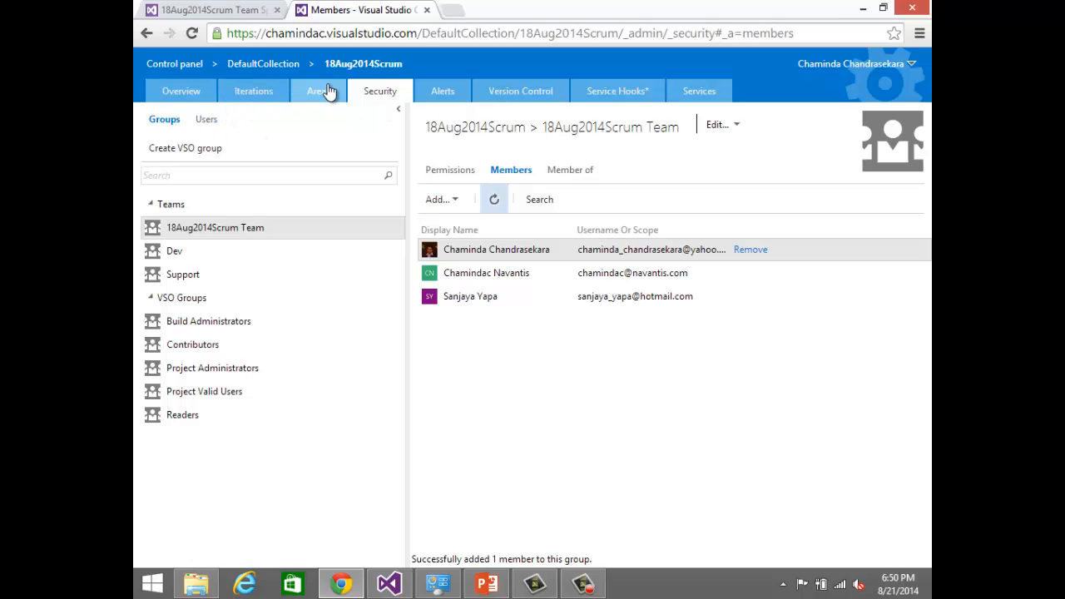
Step: Reload the Sprint 1 capacity page and set the first team member's capacity per day to 7
left_click(213, 13)
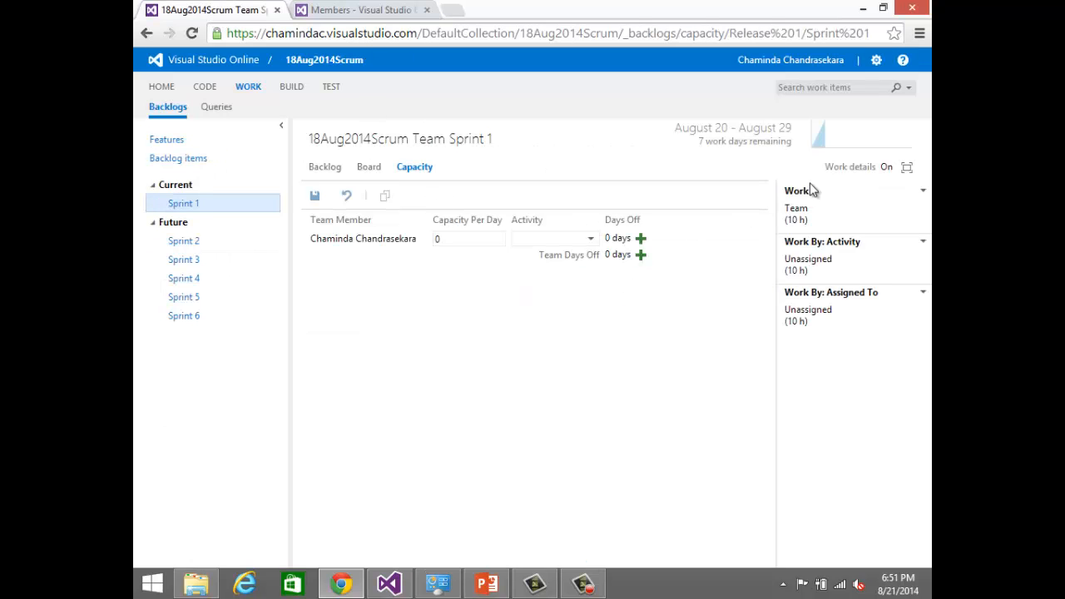
left_click(192, 34)
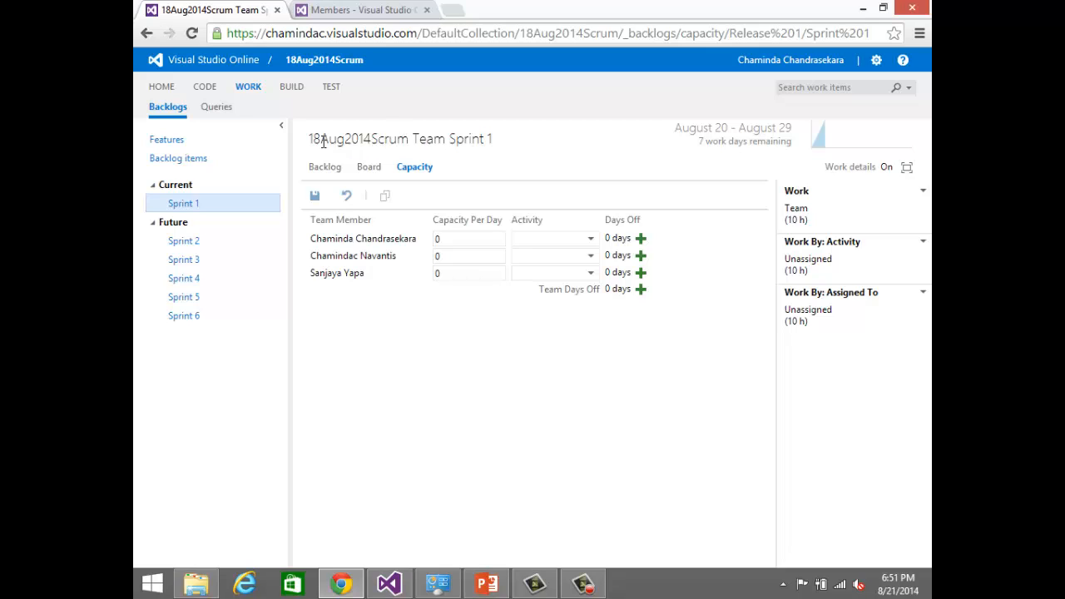
left_click(457, 238)
double_click(436, 241)
type("8")
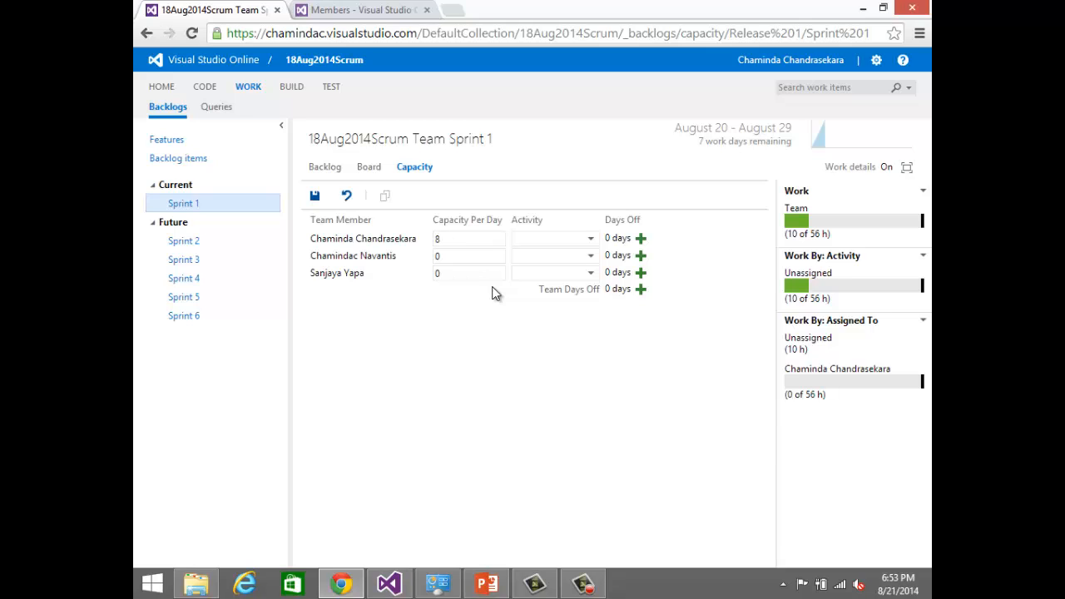
key("BackSpace")
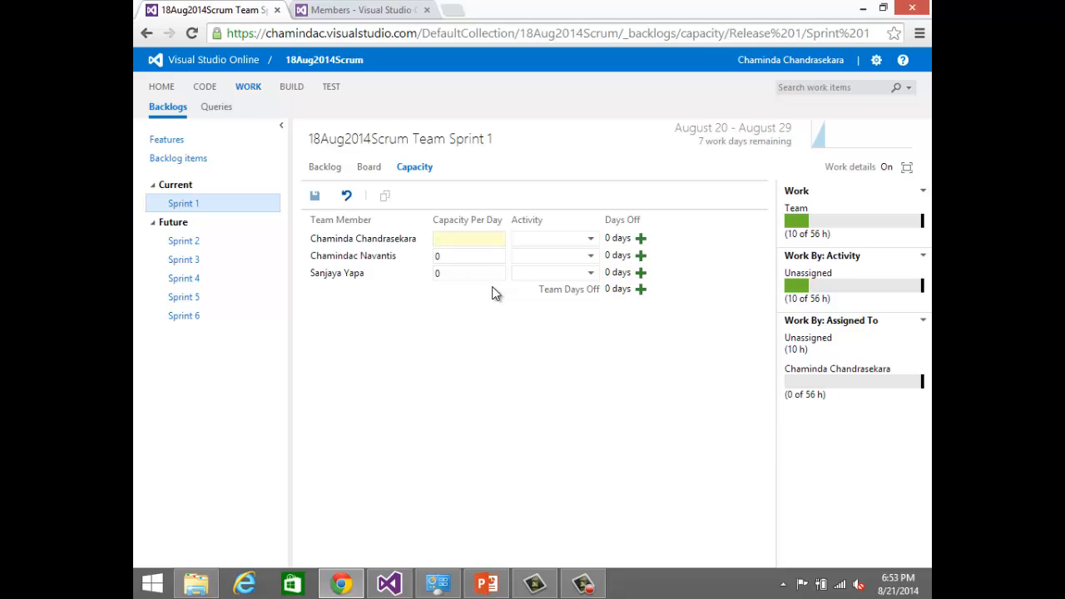
type("7")
Step: Set the capacity per day to 3 for the second team member and 1 for the third
left_click(475, 259)
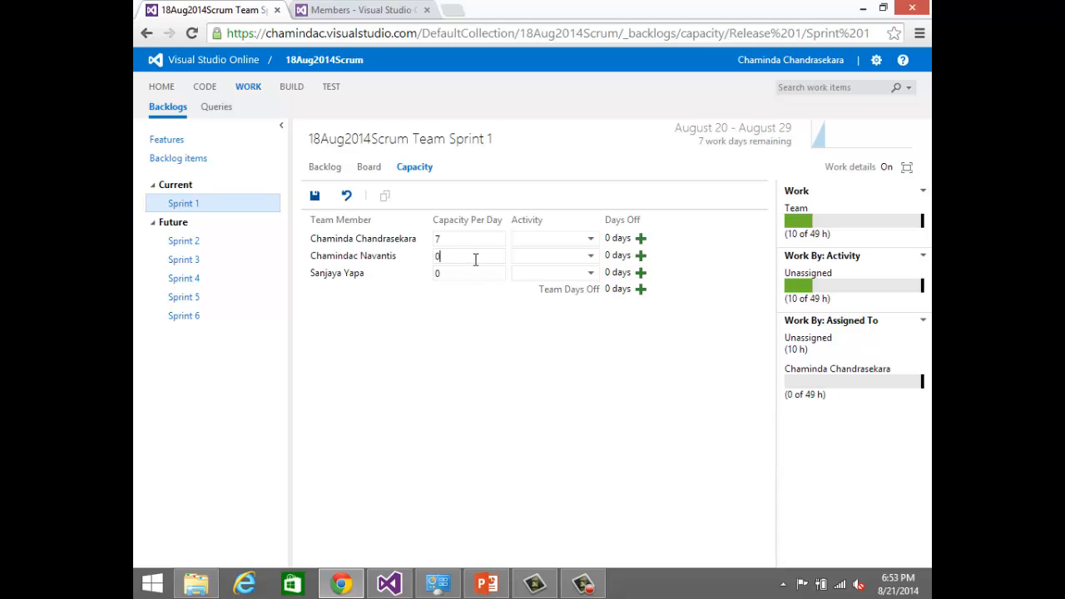
double_click(436, 256)
type("3")
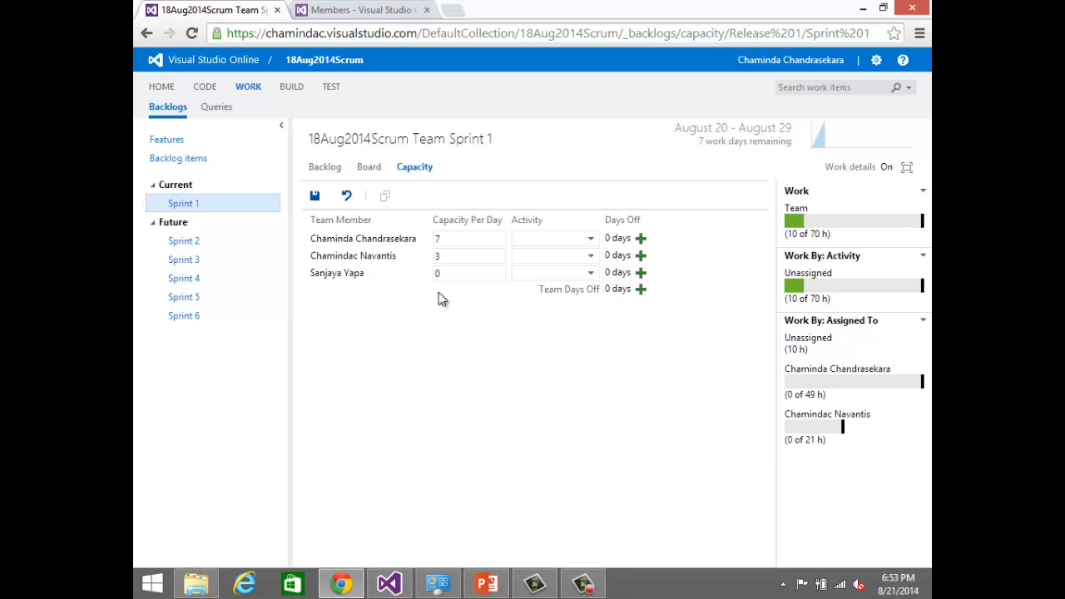
double_click(459, 273)
type("1")
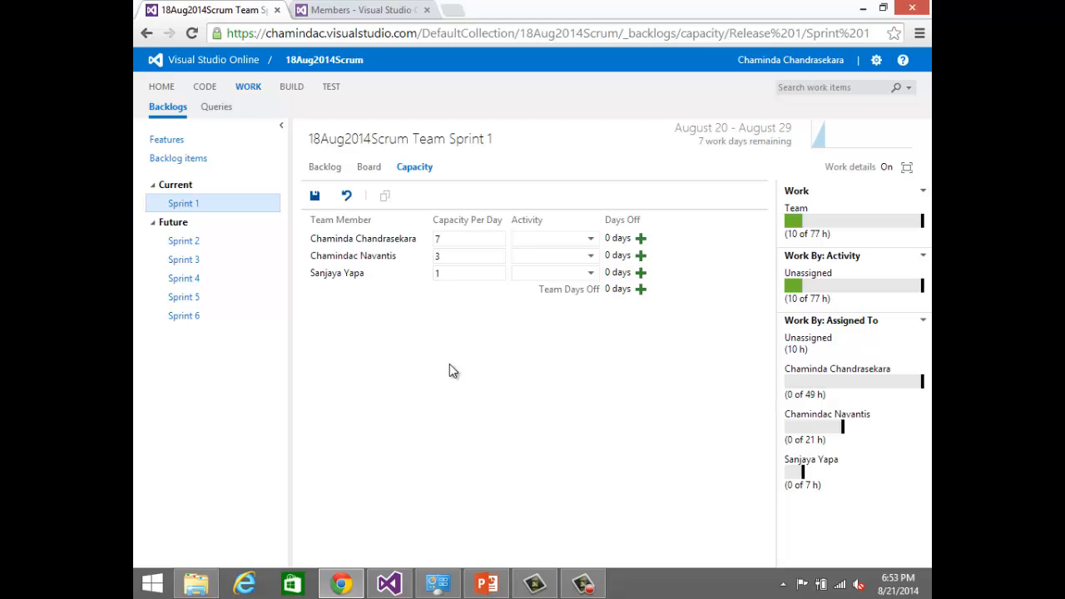
Step: Add a day off for the first team member with start and end date 8/26/2014
left_click(641, 241)
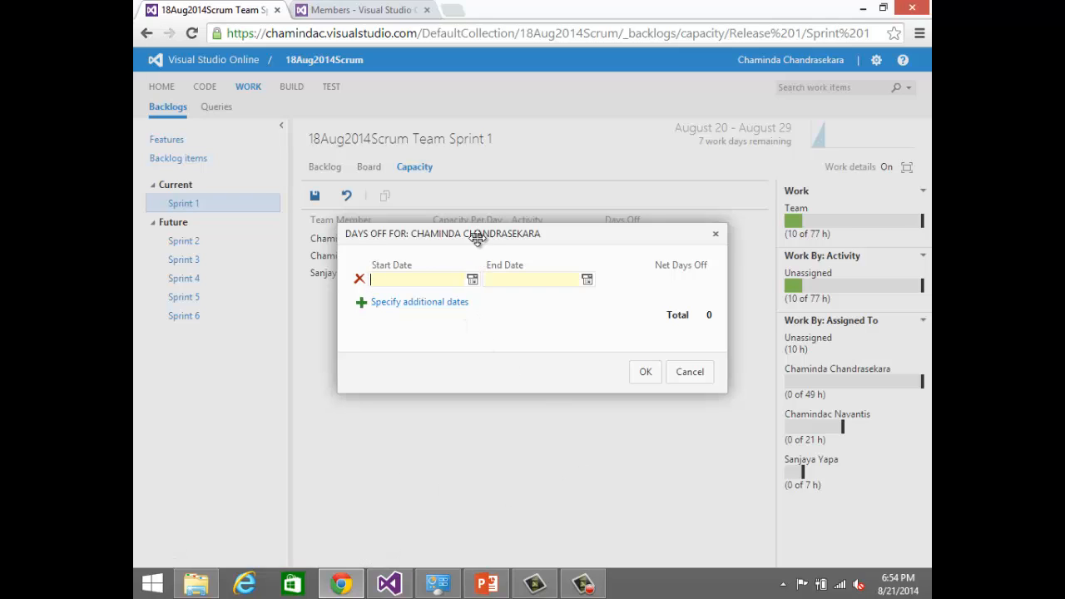
left_click(472, 281)
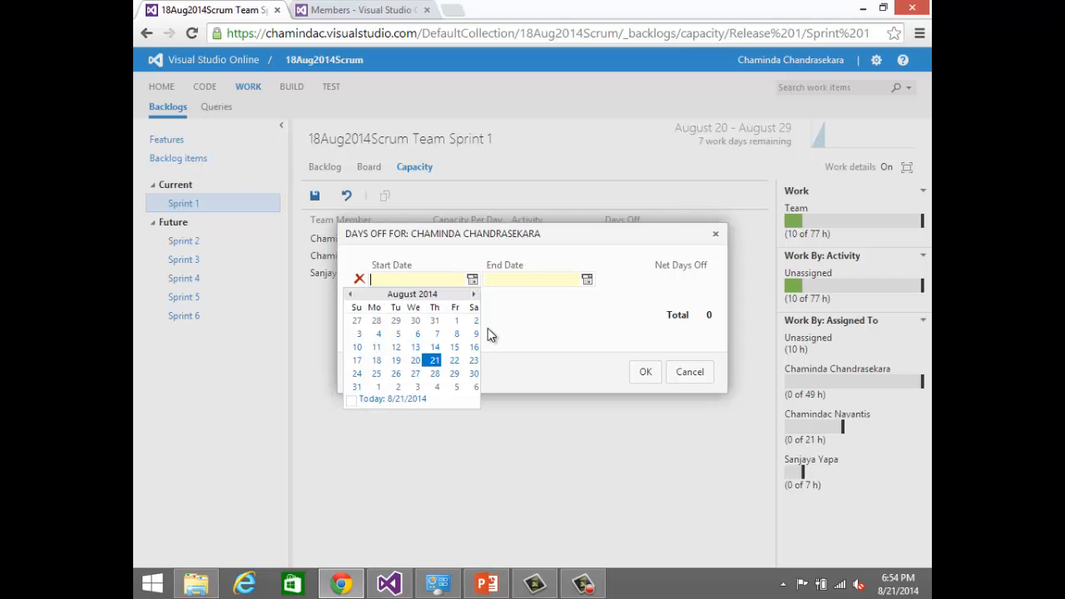
left_click(397, 375)
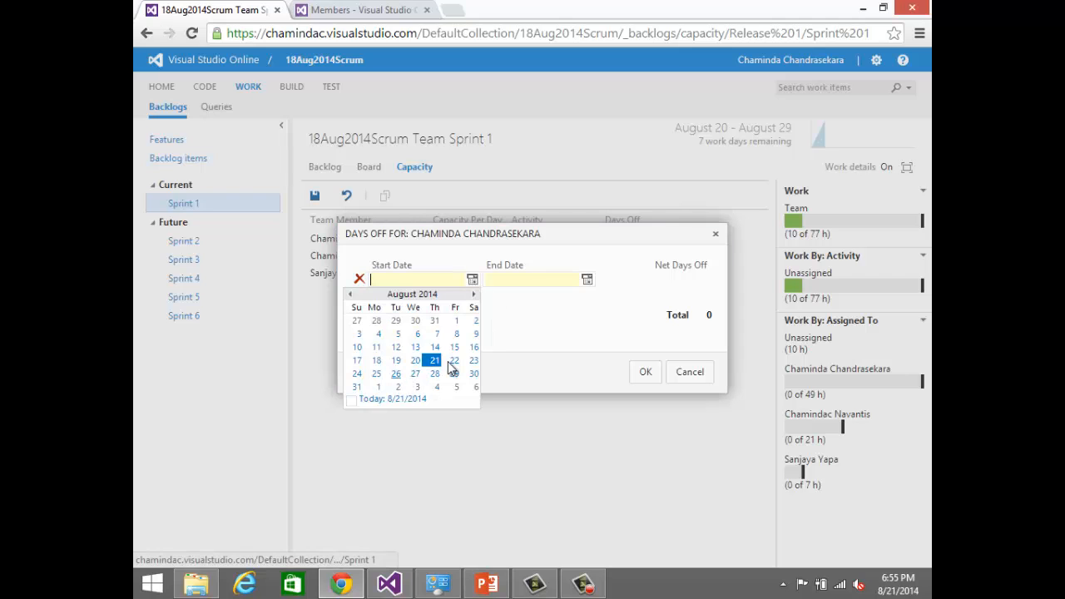
left_click(587, 282)
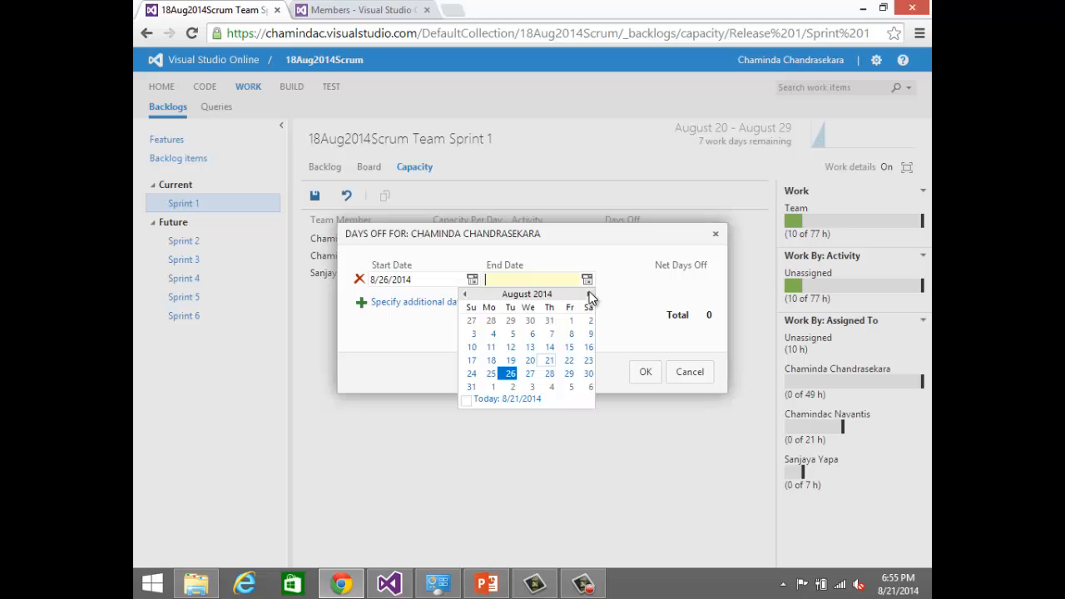
left_click(512, 374)
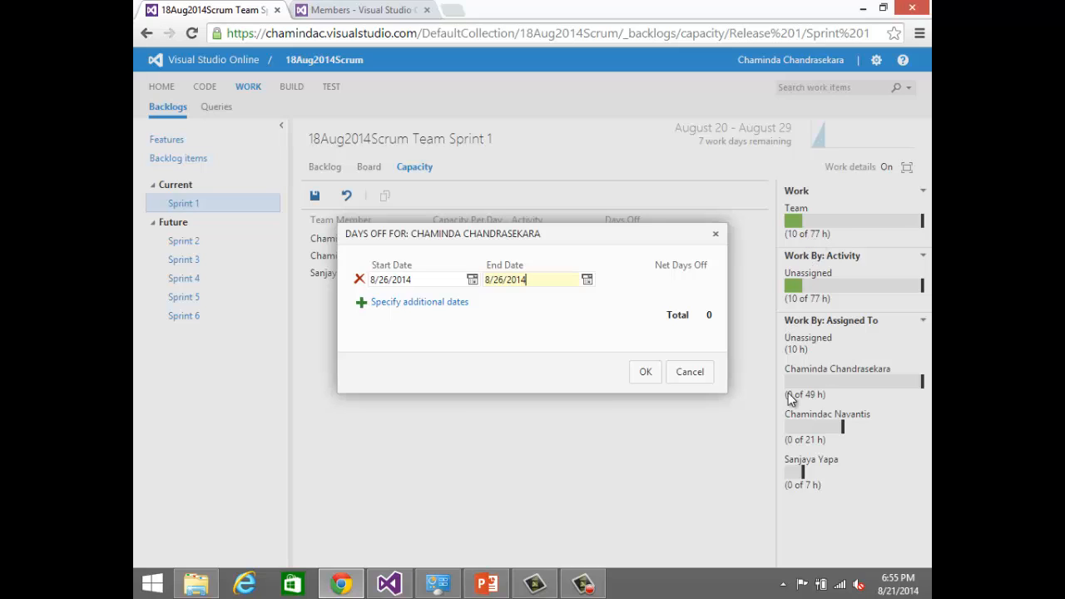
left_click(647, 373)
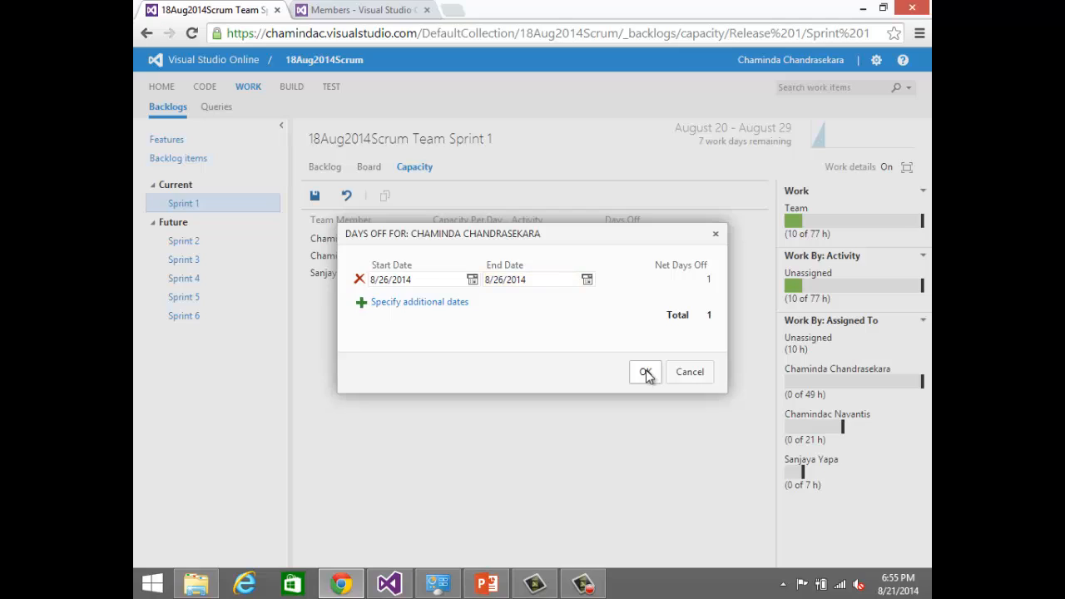
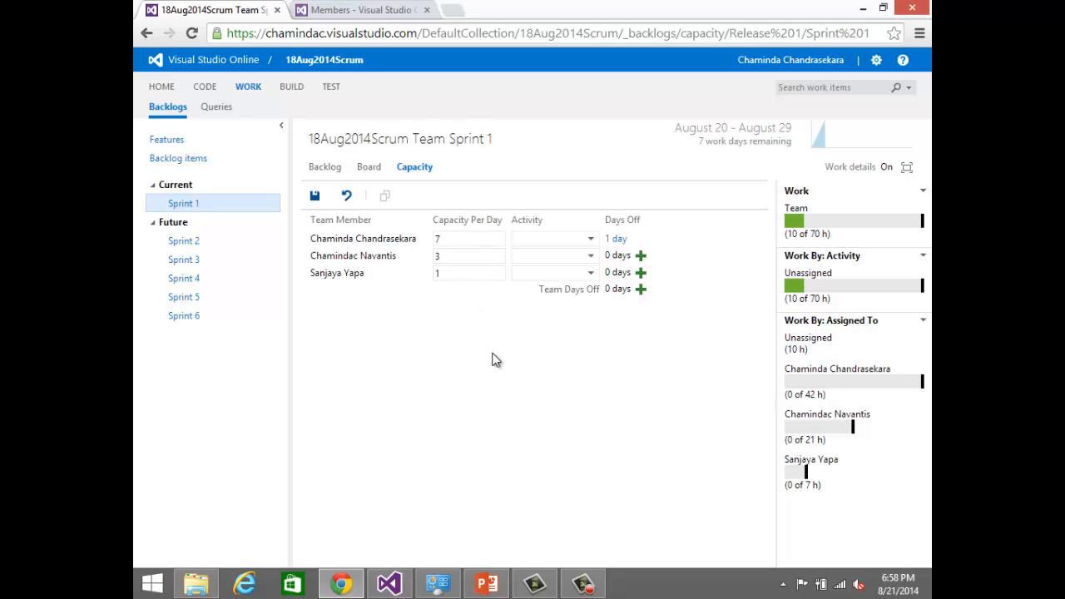
Step: Save the Sprint 1 capacity settings, staying on the page instead of discarding the unsaved changes
left_click(190, 240)
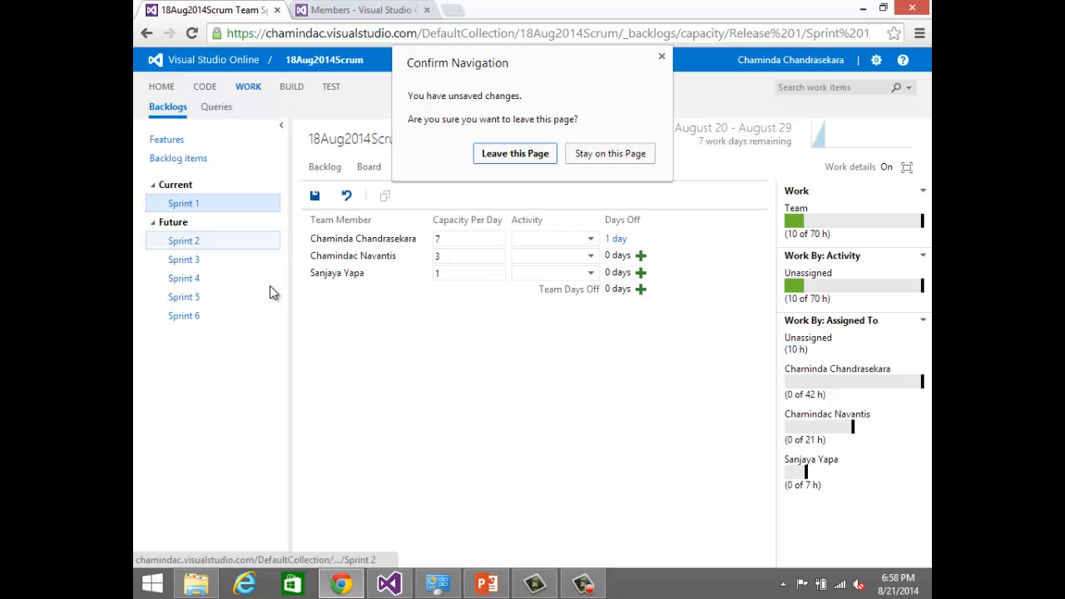
left_click(624, 153)
left_click(315, 196)
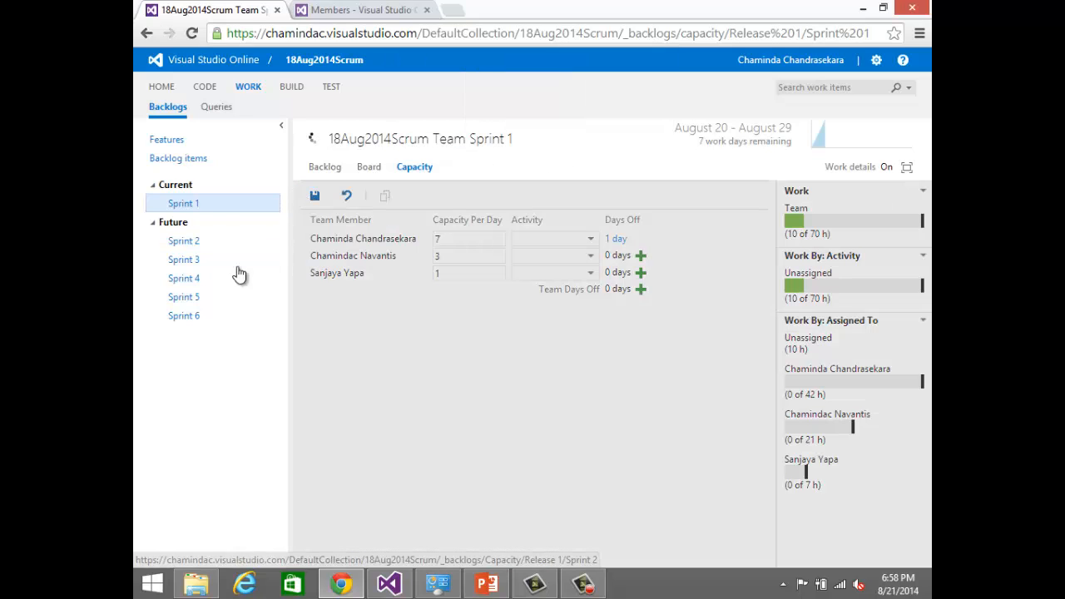
left_click(179, 240)
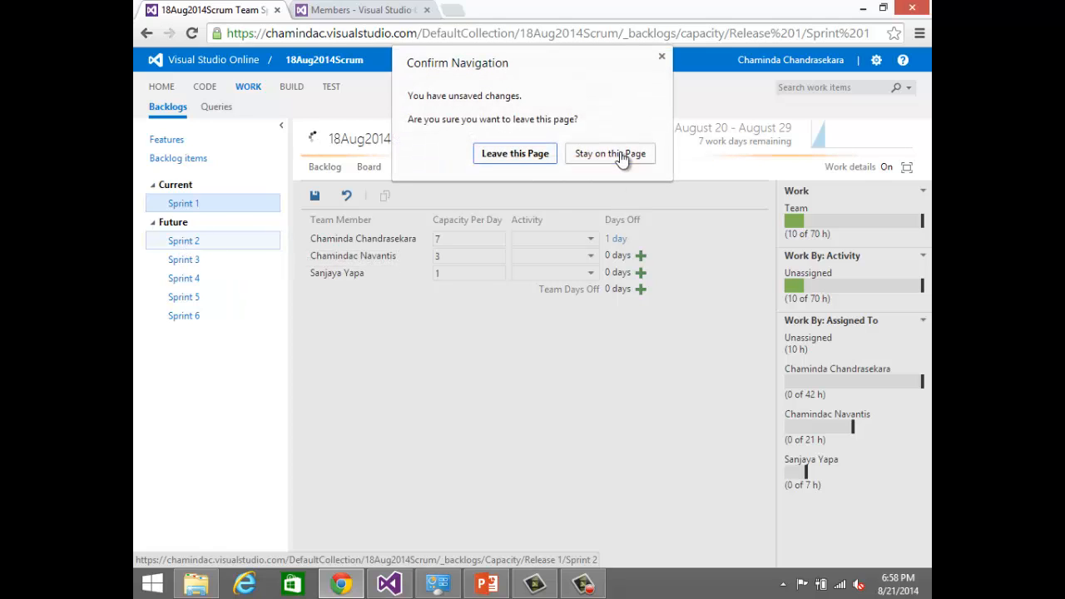
left_click(609, 153)
Step: Copy the previous iteration's capacity into Sprint 2, set the first member's capacity per day to 4, and save
left_click(197, 240)
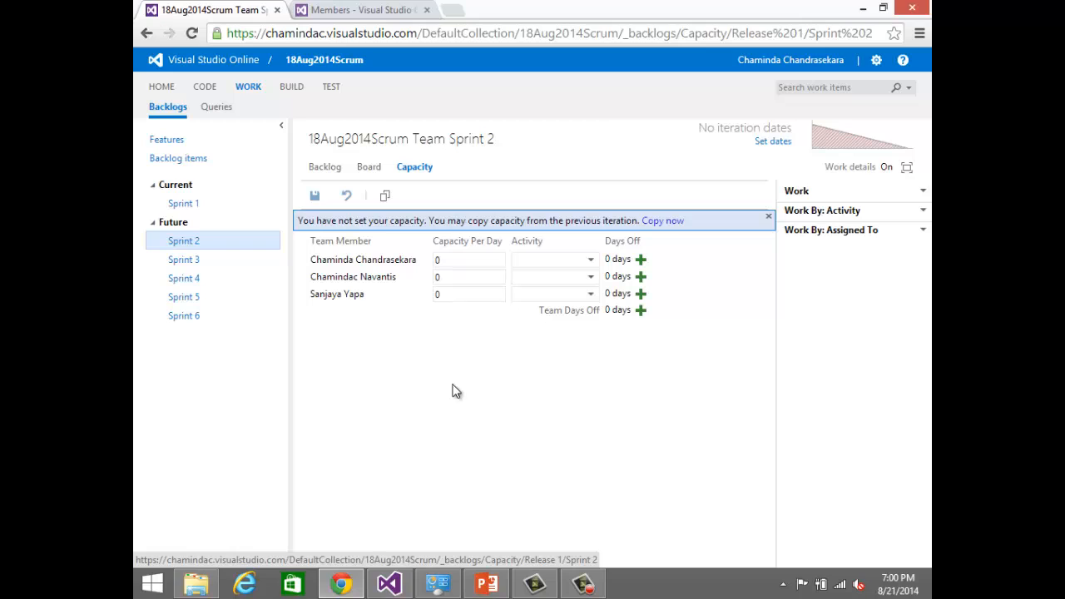
left_click(671, 221)
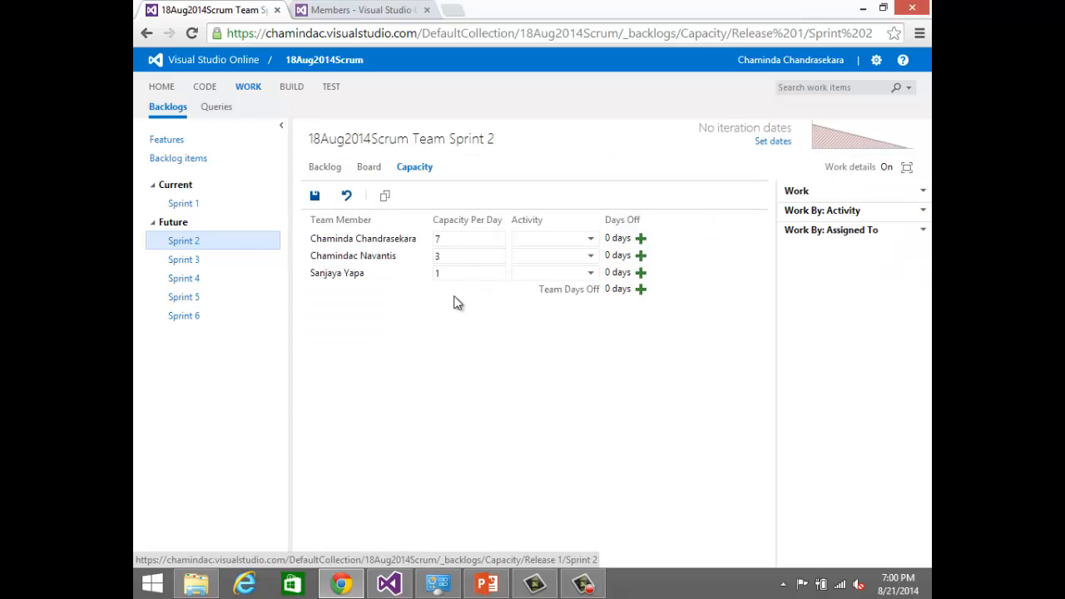
left_click(430, 239)
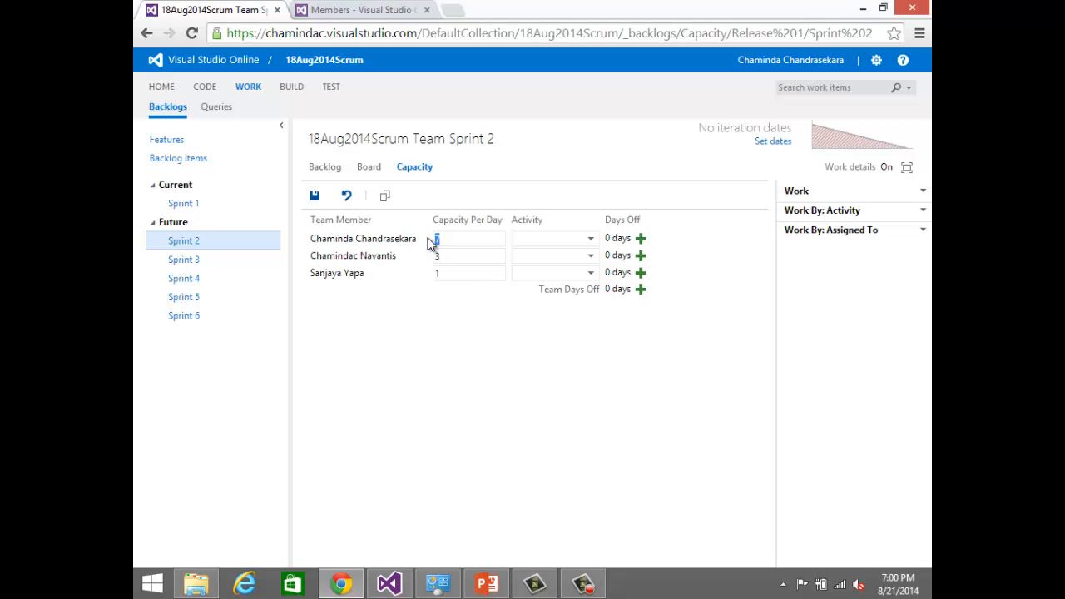
type("4")
left_click(313, 203)
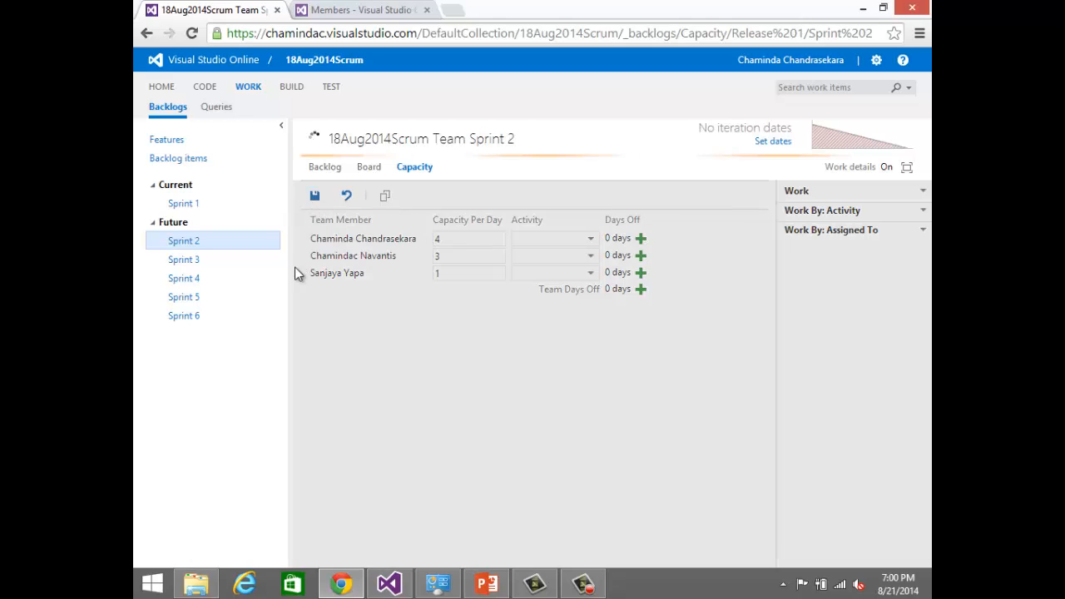
Step: Return to the Sprint 1 capacity and set the first team member's activity to Development
left_click(200, 208)
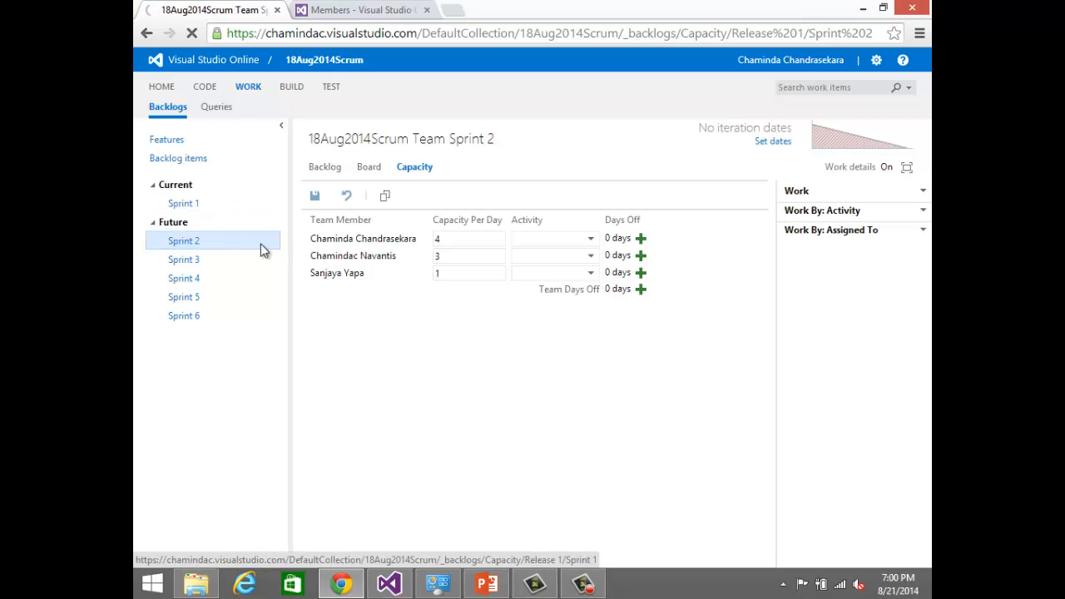
left_click(185, 206)
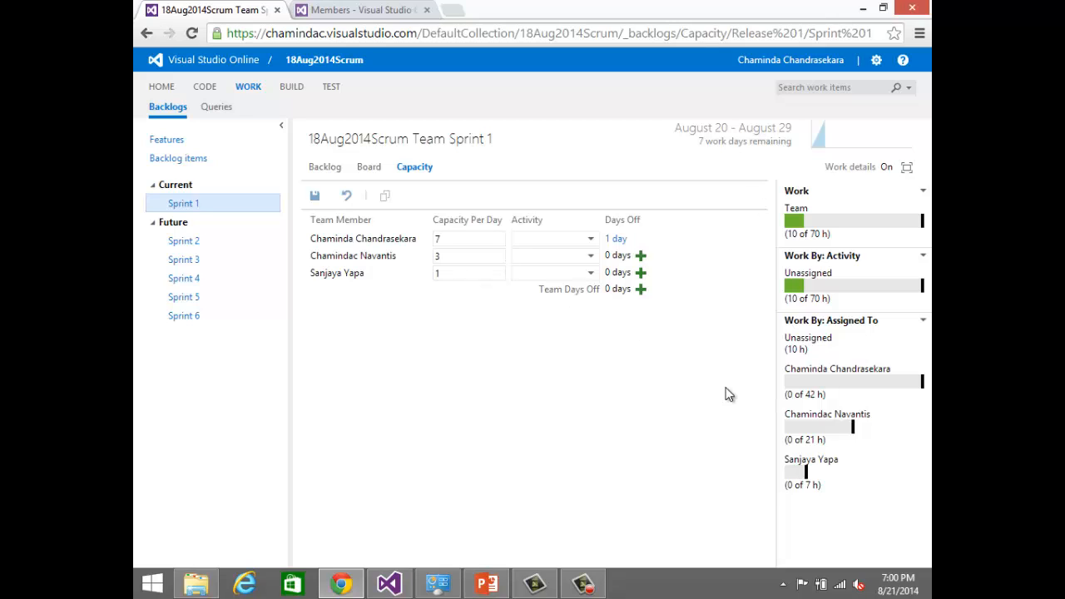
mouse_move(899, 351)
left_click(592, 240)
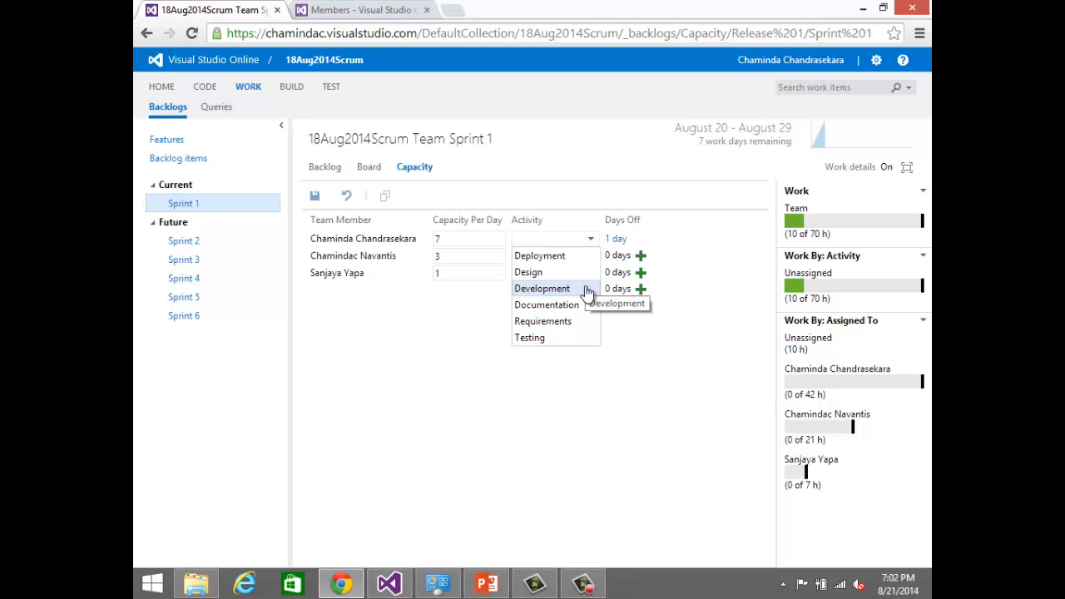
left_click(587, 291)
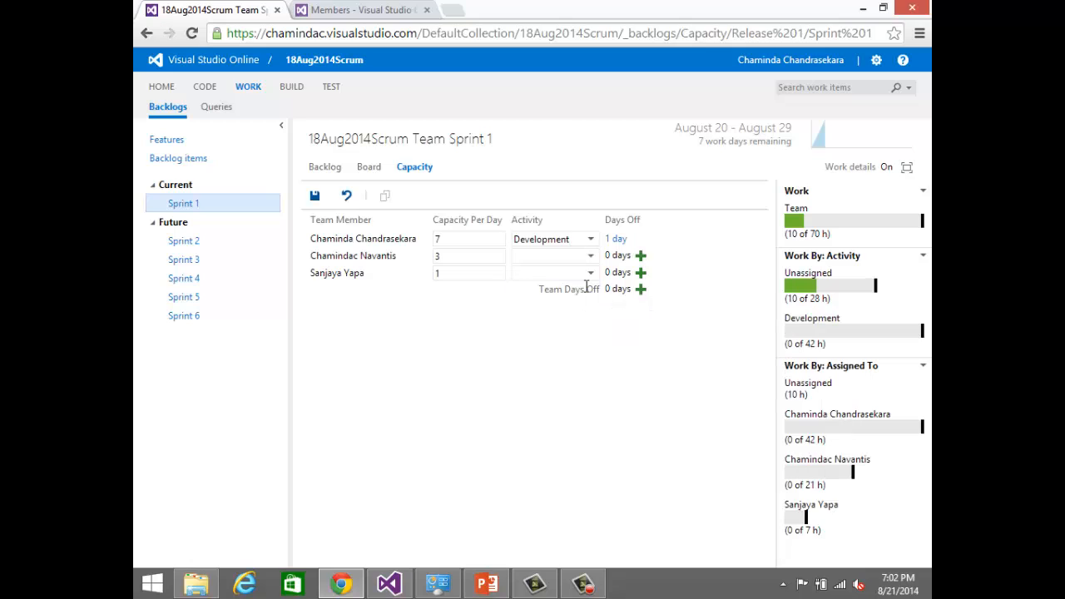
Step: Set the second team member's activity to Development and the third's to Testing, and save the Sprint 1 capacity
left_click(591, 257)
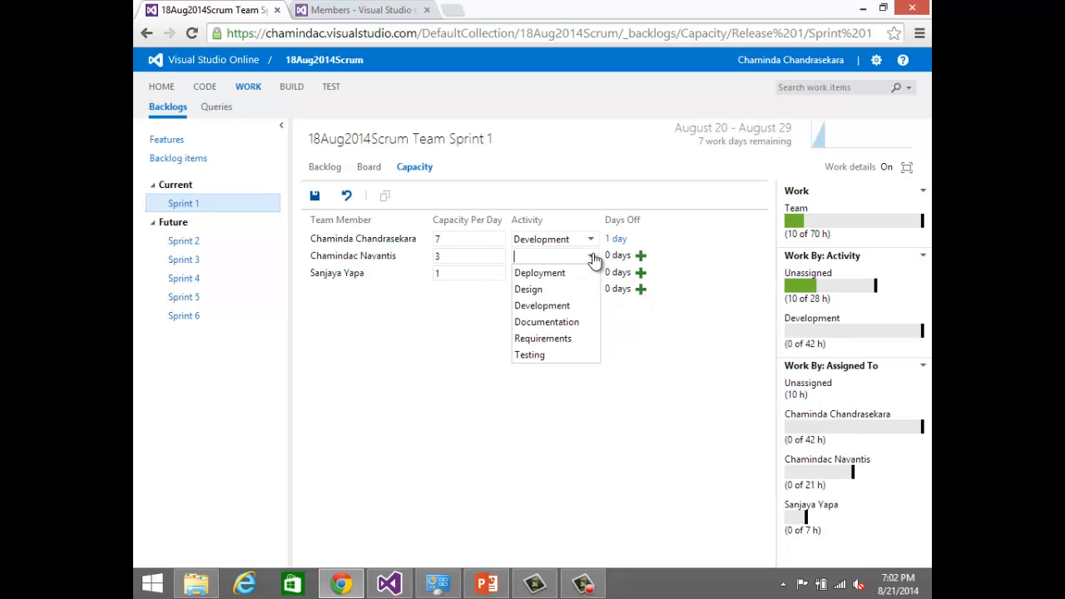
left_click(573, 306)
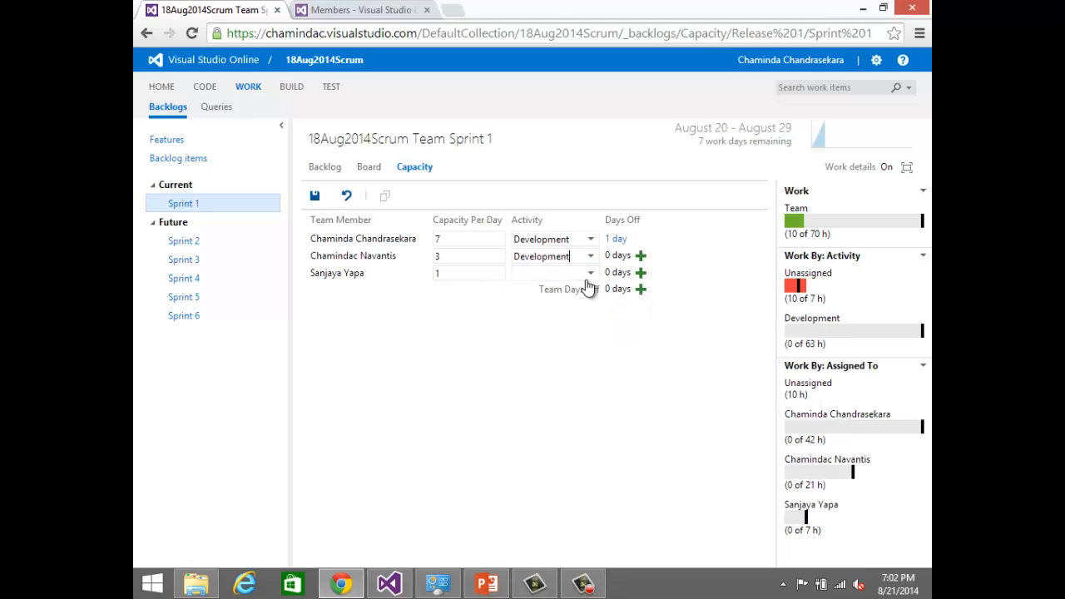
left_click(591, 274)
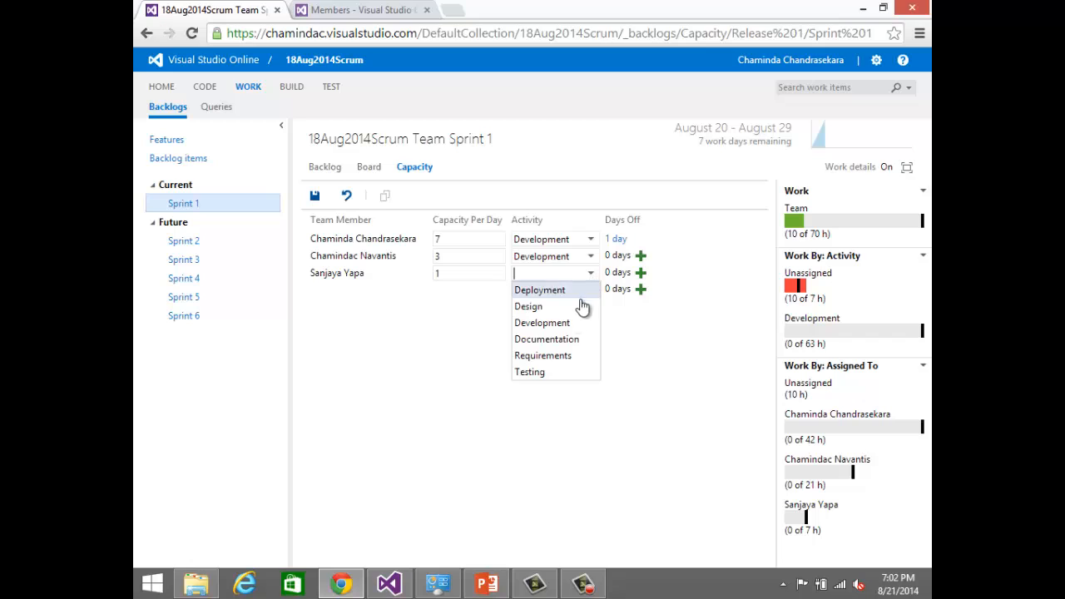
left_click(559, 372)
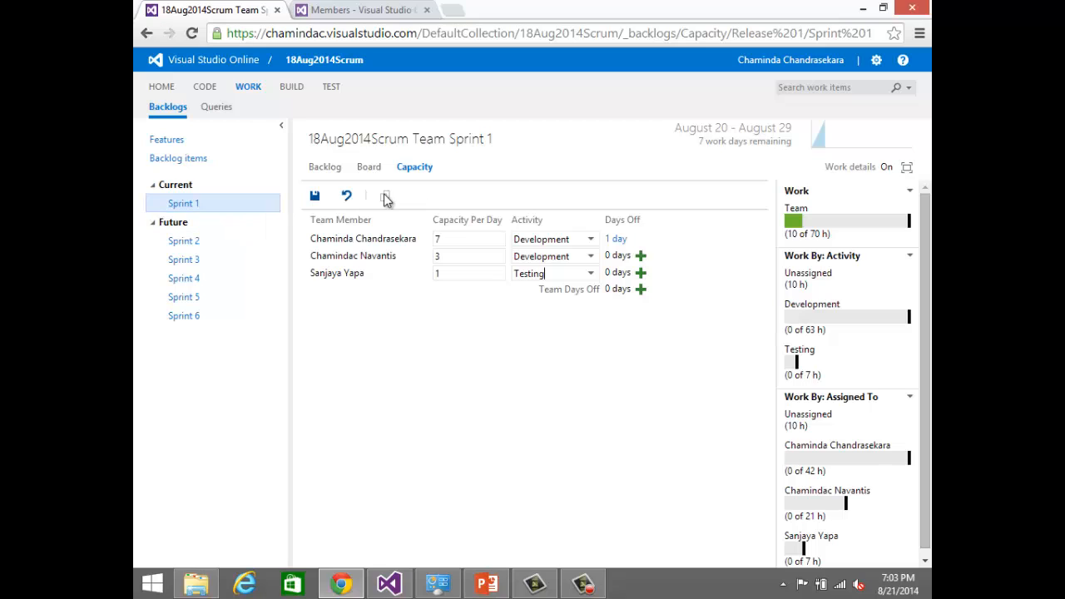
left_click(314, 198)
Step: Switch to Visual Studio, open Source Control Explorer for the connected project, and expand the 18Aug2014Scrum folder
left_click(388, 585)
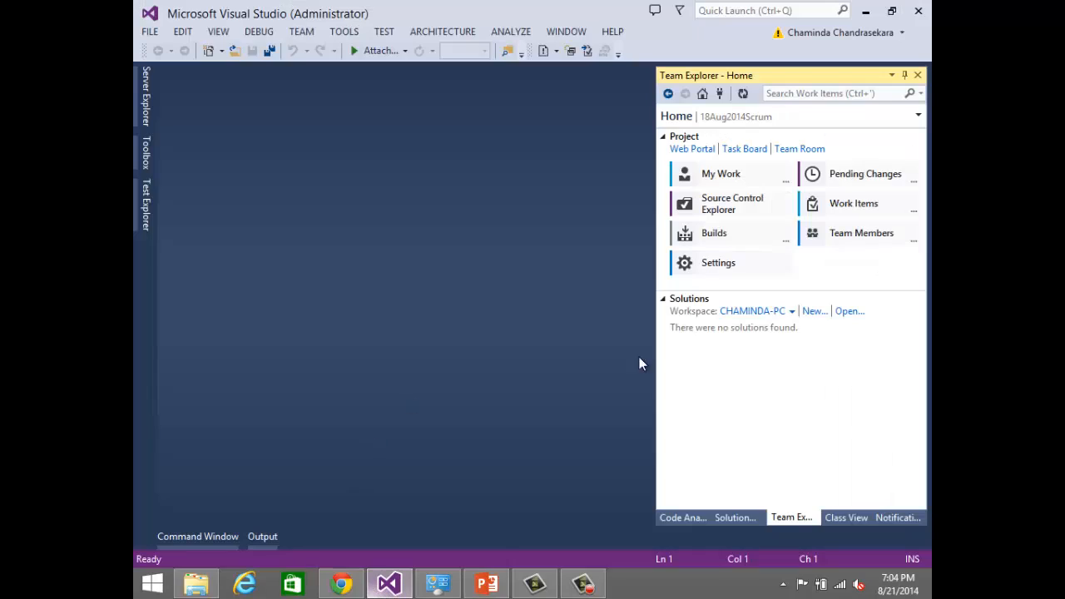
left_click(707, 97)
mouse_move(734, 121)
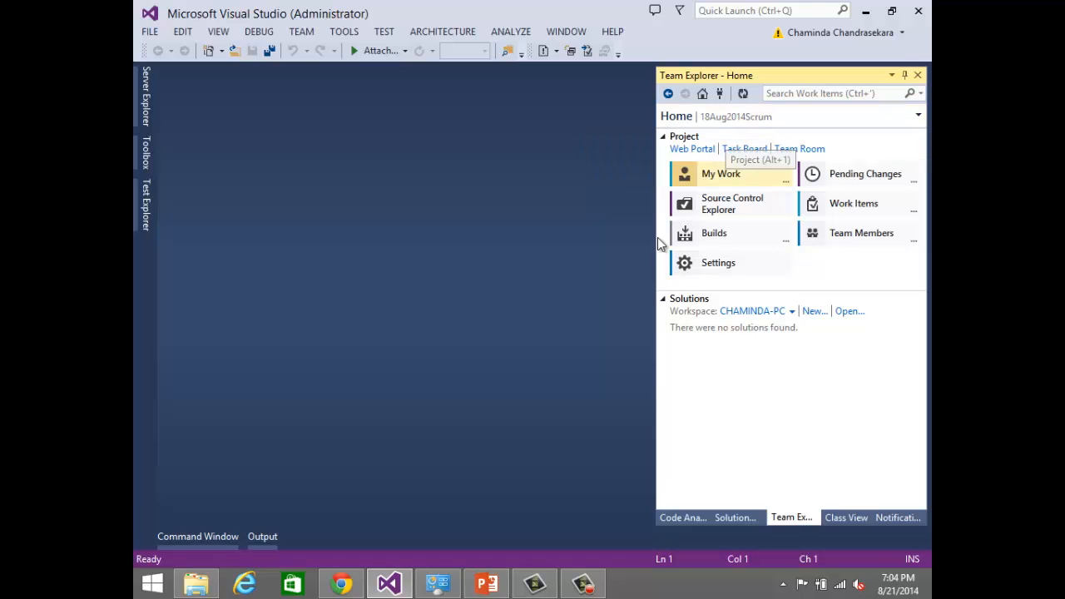
left_click(733, 206)
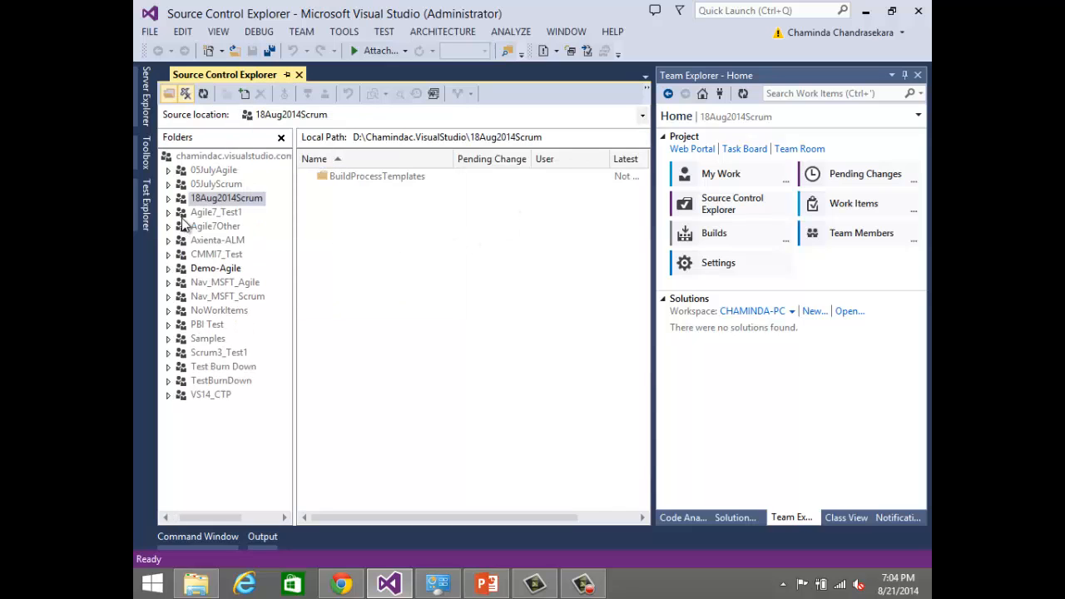
left_click(168, 198)
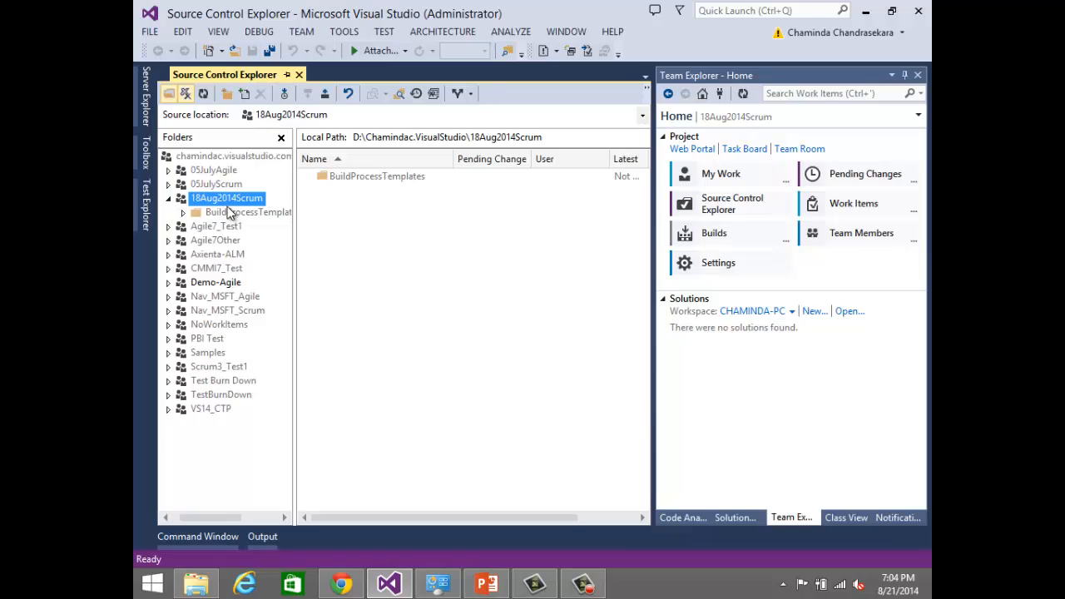
Step: Examine the collection root and the source folders of 18Aug2014Scrum, Demo-Agile, Nav_MSFT_Scrum and Scrum3_Test1, including the latter's BuildProcessTemplates
left_click(233, 159)
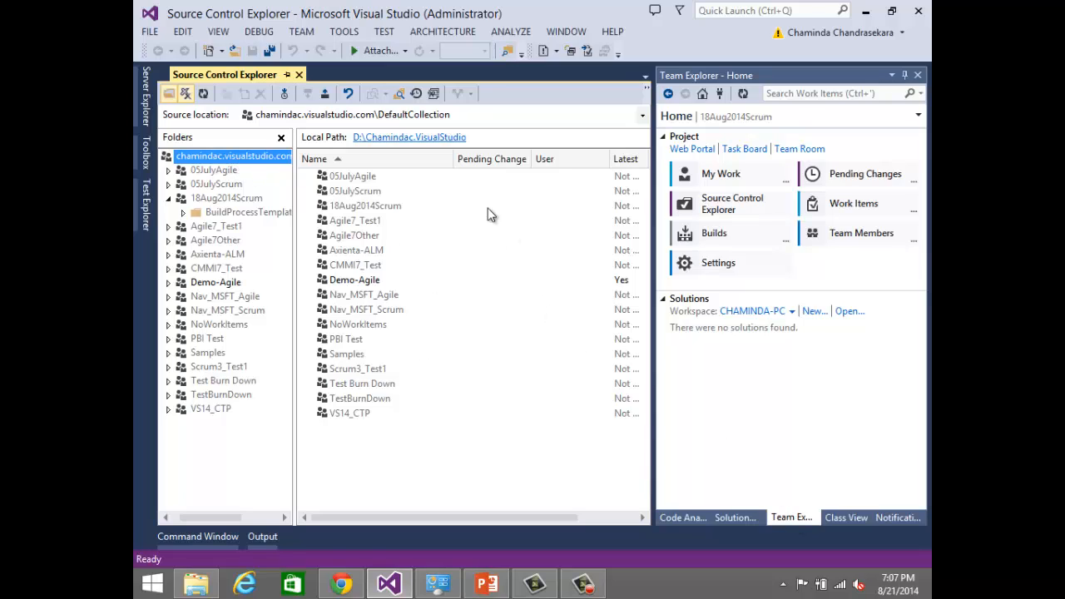
left_click(221, 202)
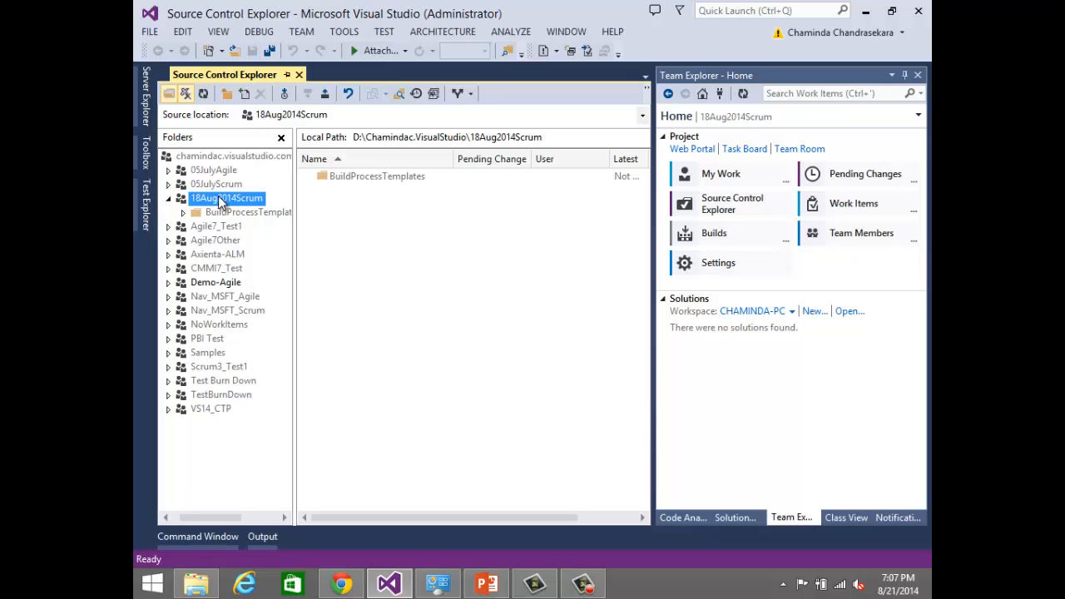
left_click(236, 157)
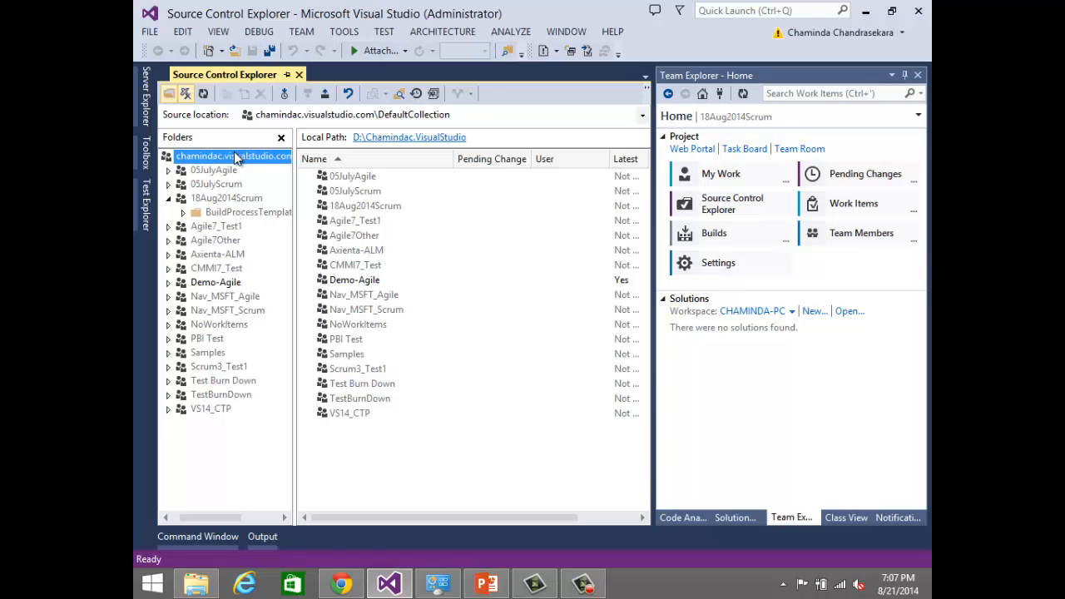
left_click(201, 283)
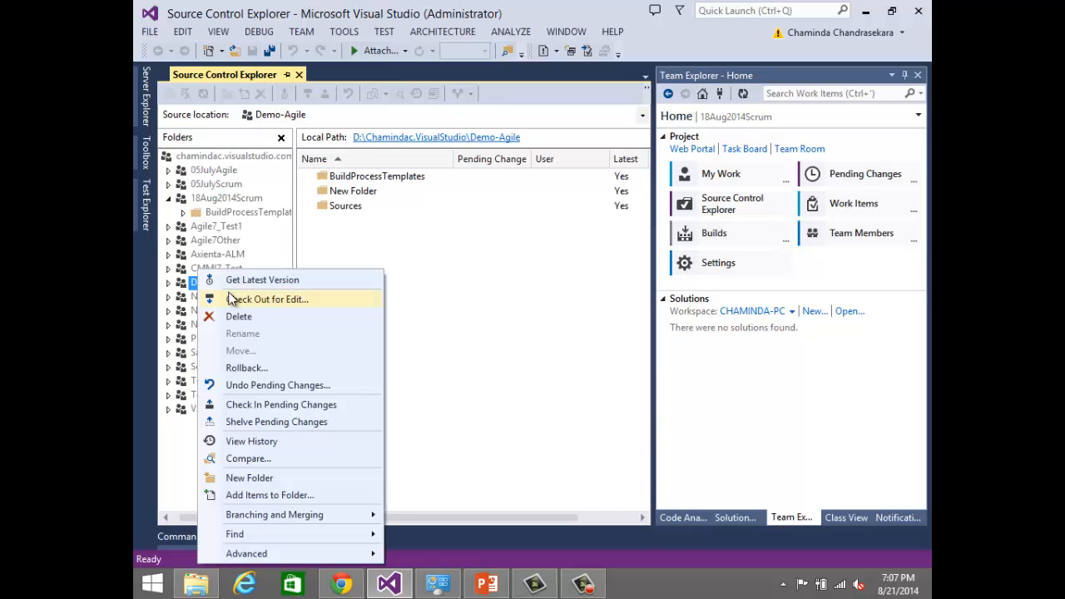
left_click(424, 244)
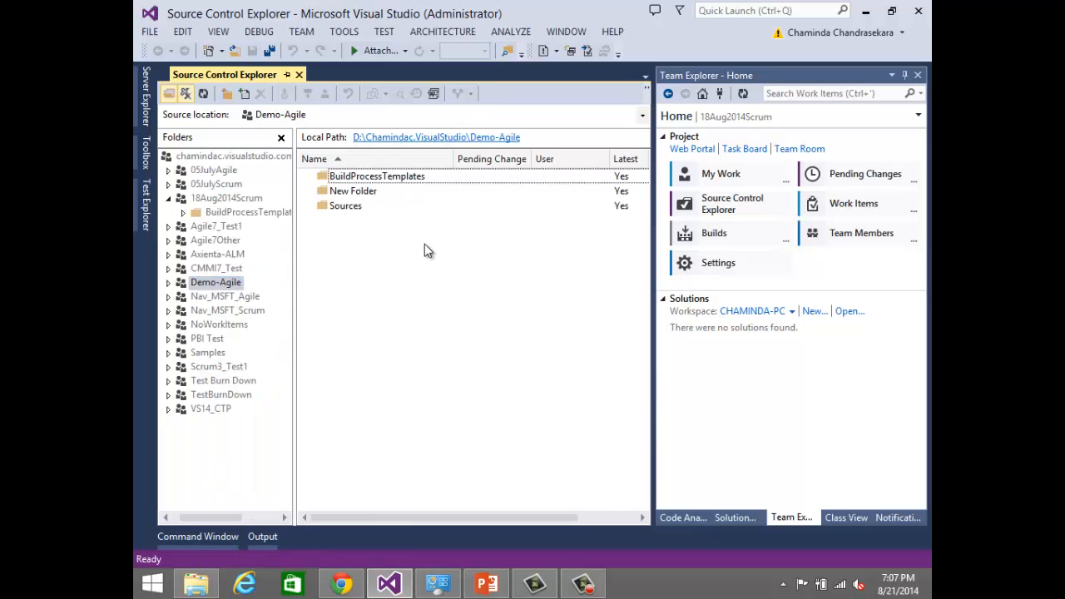
left_click(213, 315)
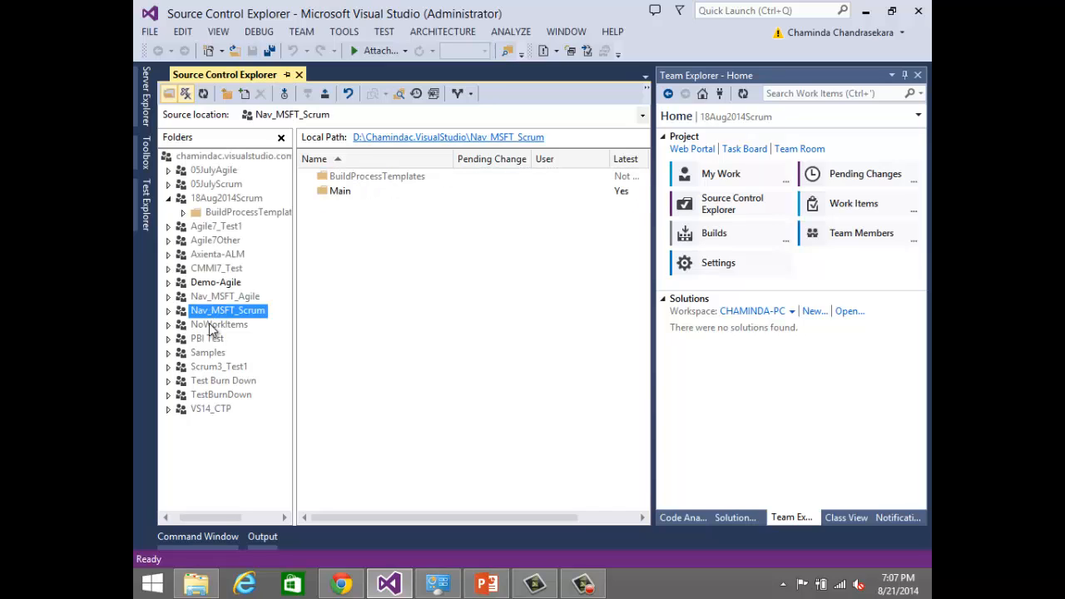
left_click(169, 367)
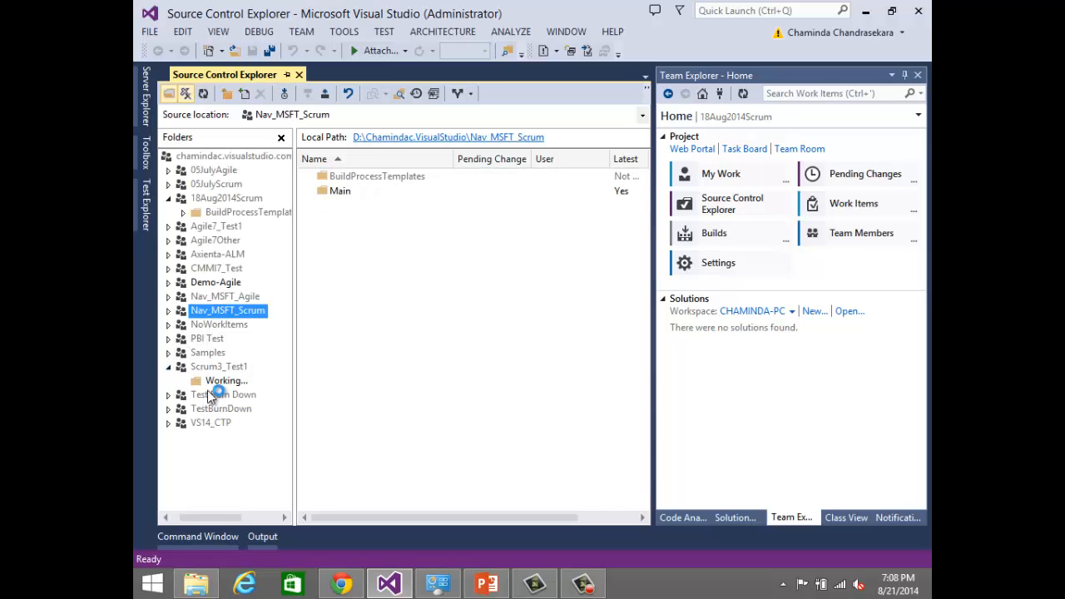
left_click(244, 382)
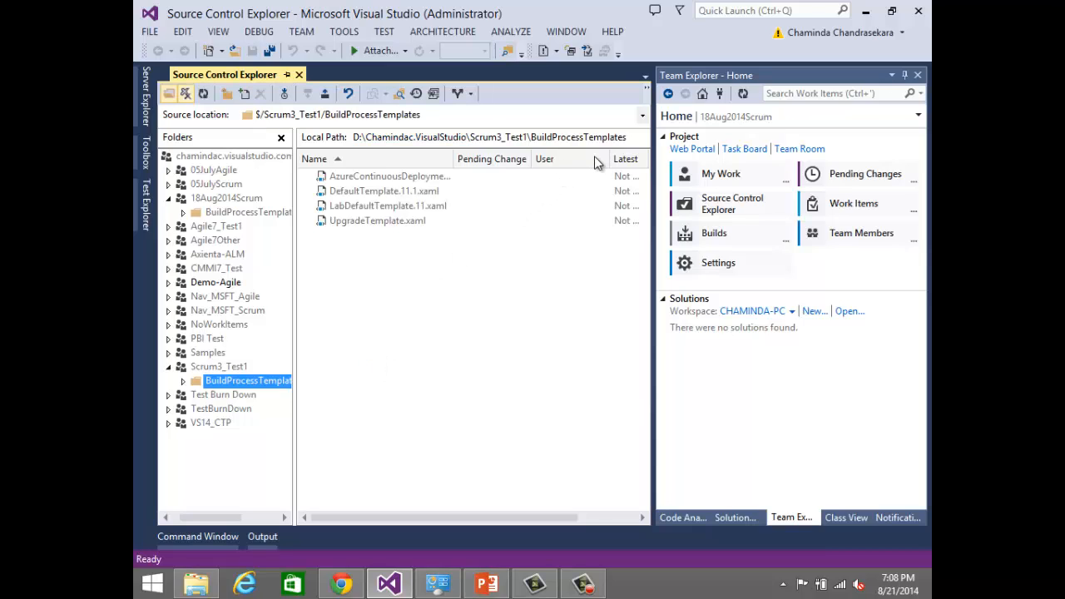
Step: Review the collection root, the Demo-Agile folders and the source control commands available for the NoWorkItems project
left_click(232, 158)
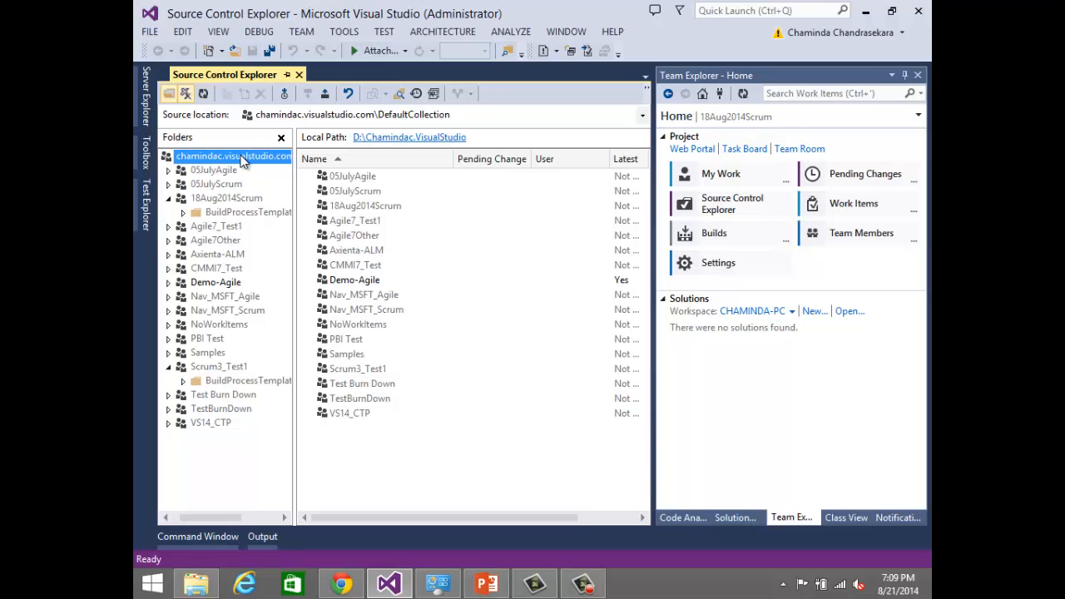
left_click(215, 287)
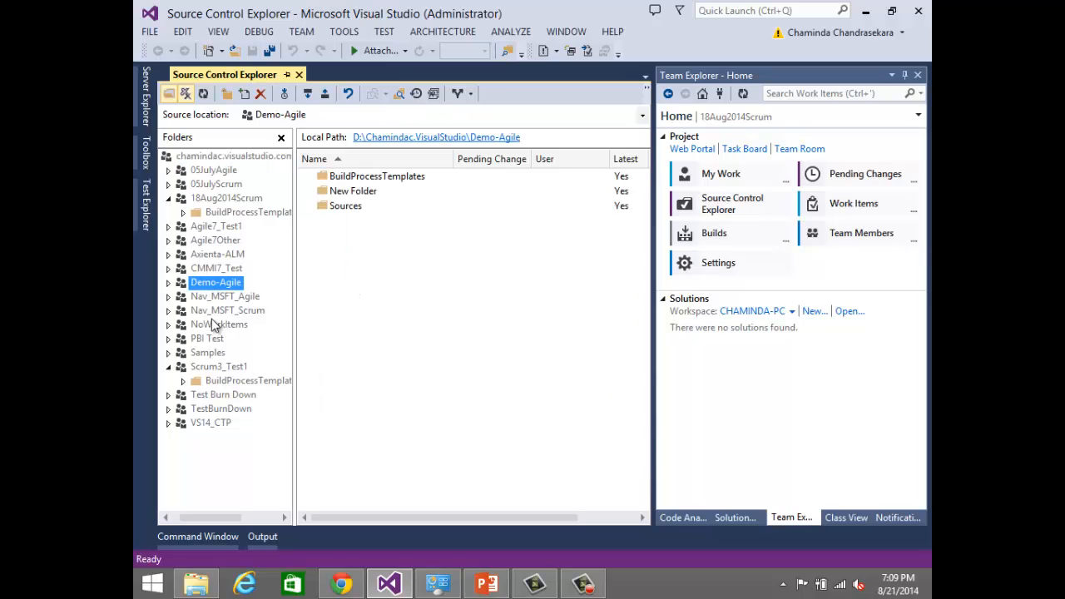
left_click(217, 325)
right_click(215, 325)
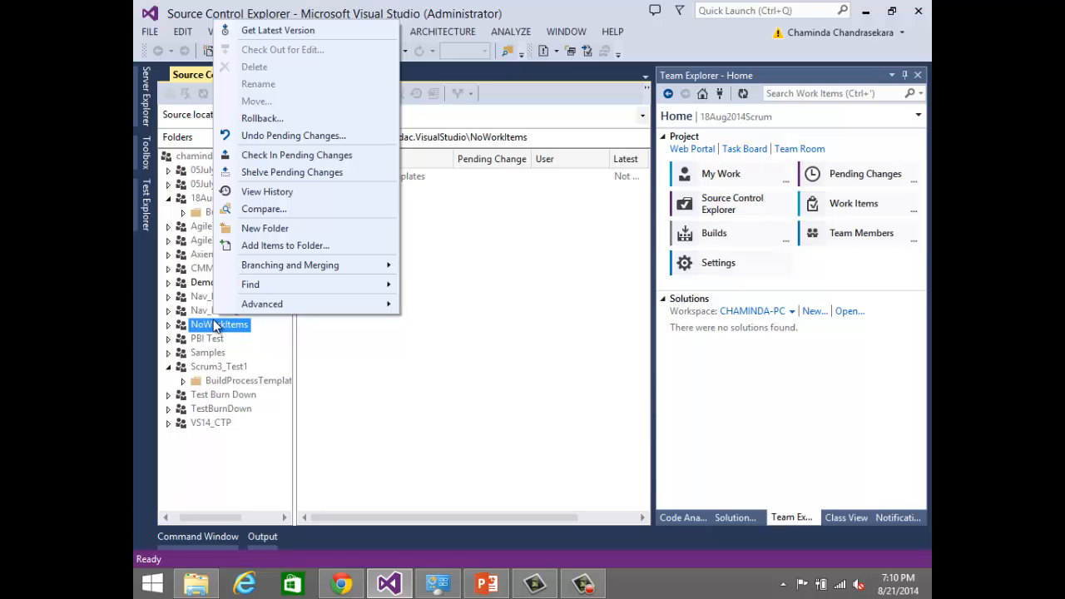
left_click(473, 364)
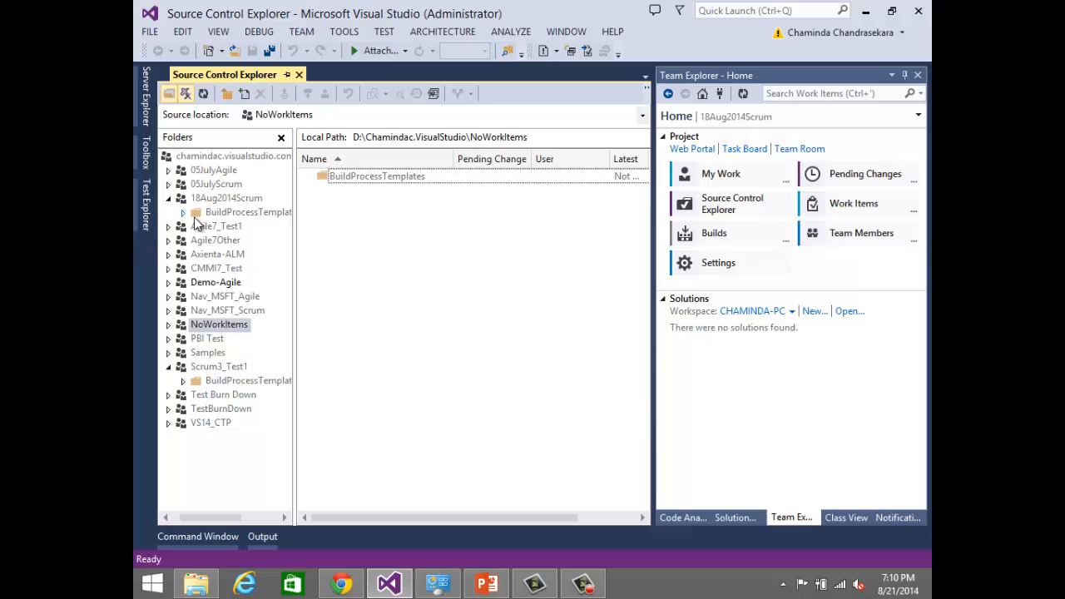
Step: Create a new source control folder named Main under the 18Aug2014Scrum project
left_click(221, 199)
right_click(223, 200)
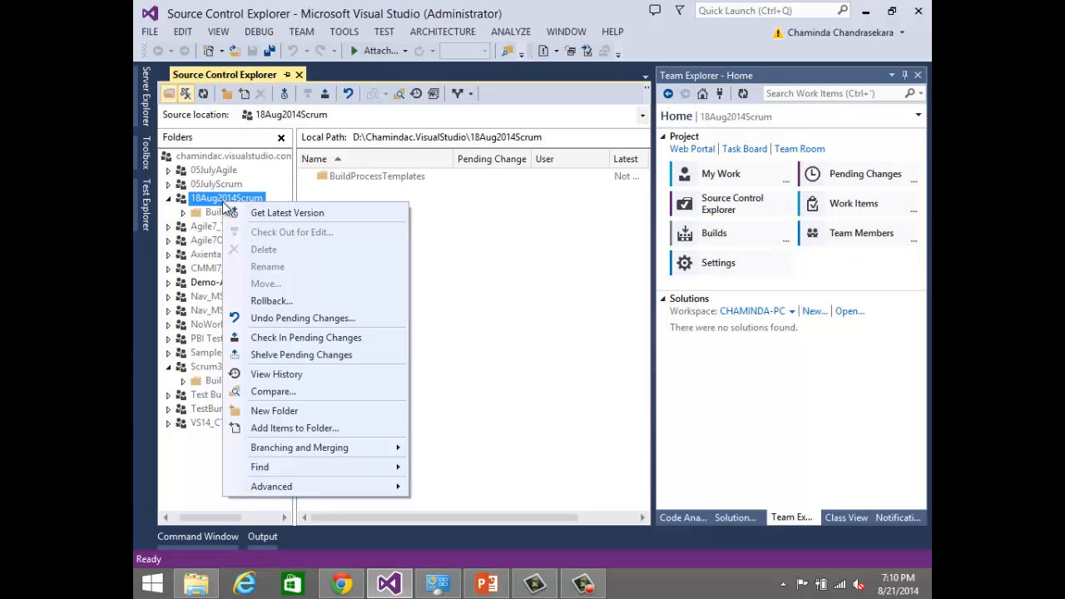
left_click(295, 426)
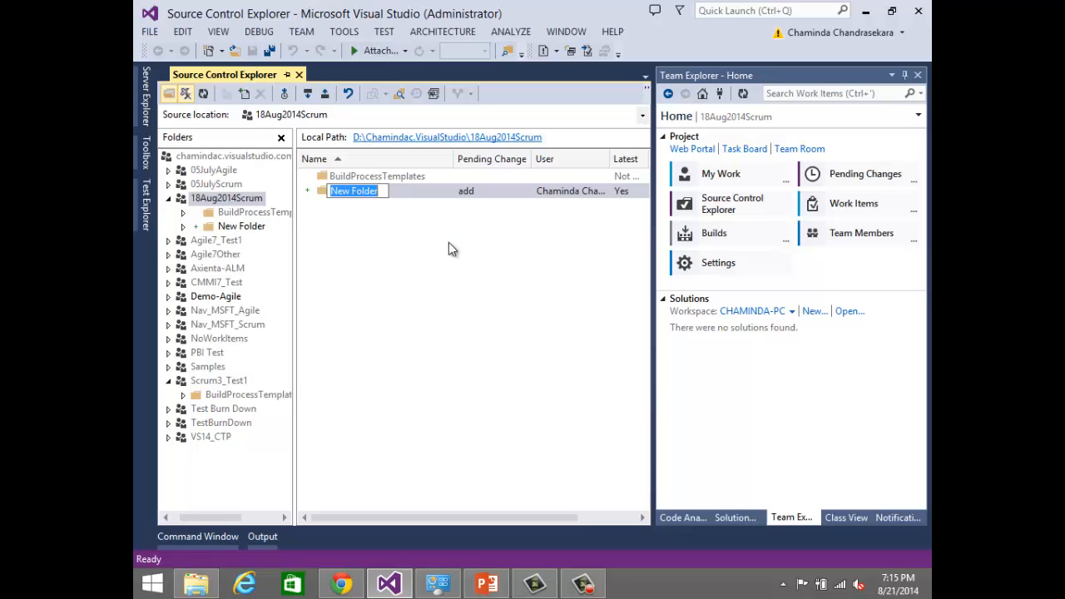
type("Mian")
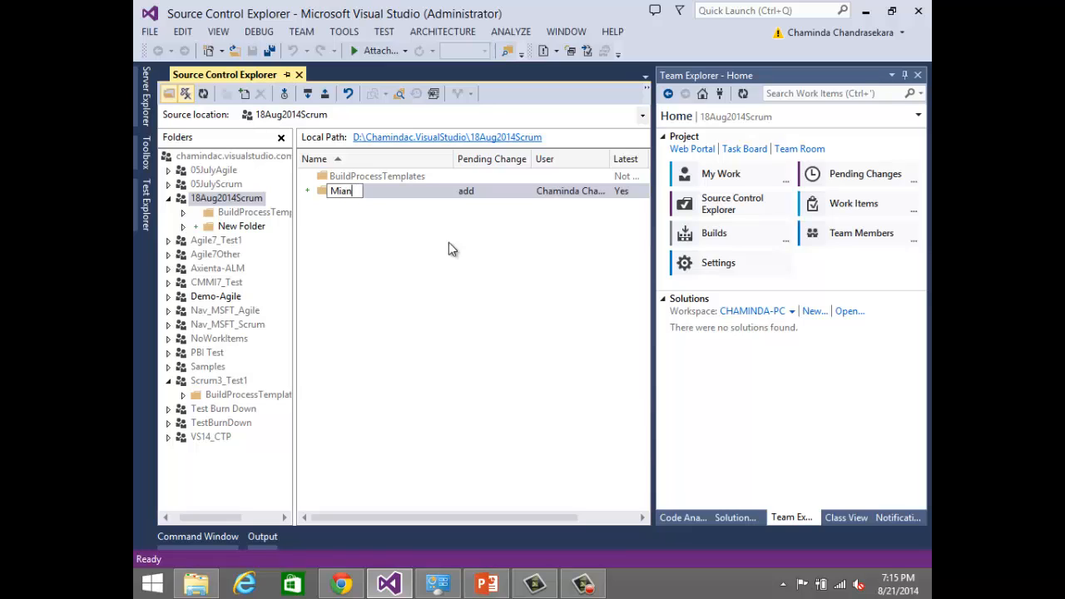
key("BackSpace")
key("BackSpace")
key("BackSpace")
type("ain")
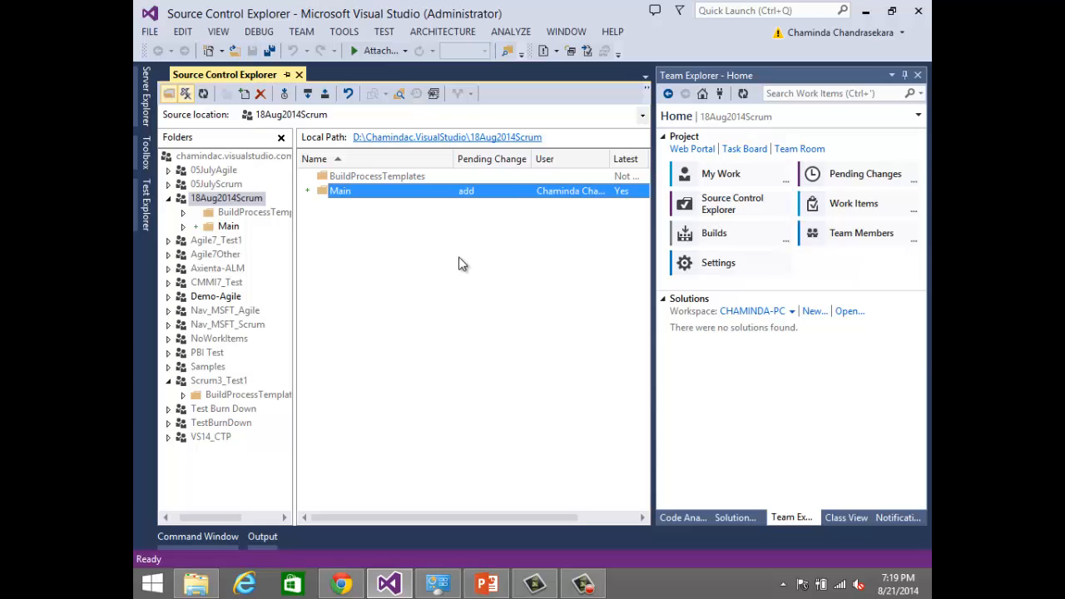
left_click(442, 270)
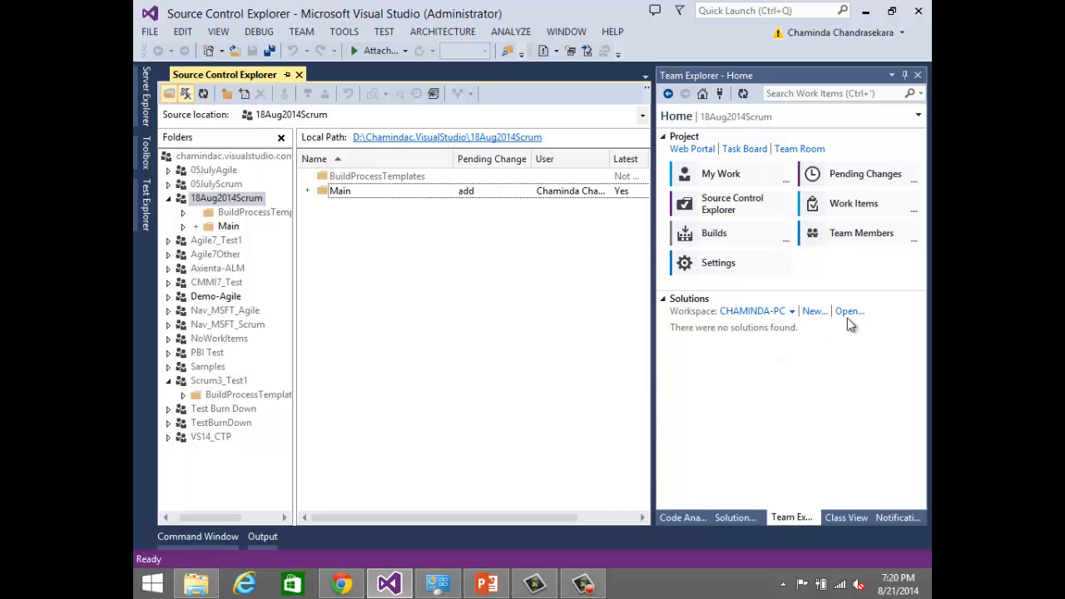
Step: Start a new solution from Team Explorer using the Blank Solution template in Visual Studio Solutions under Other Project Types
left_click(814, 311)
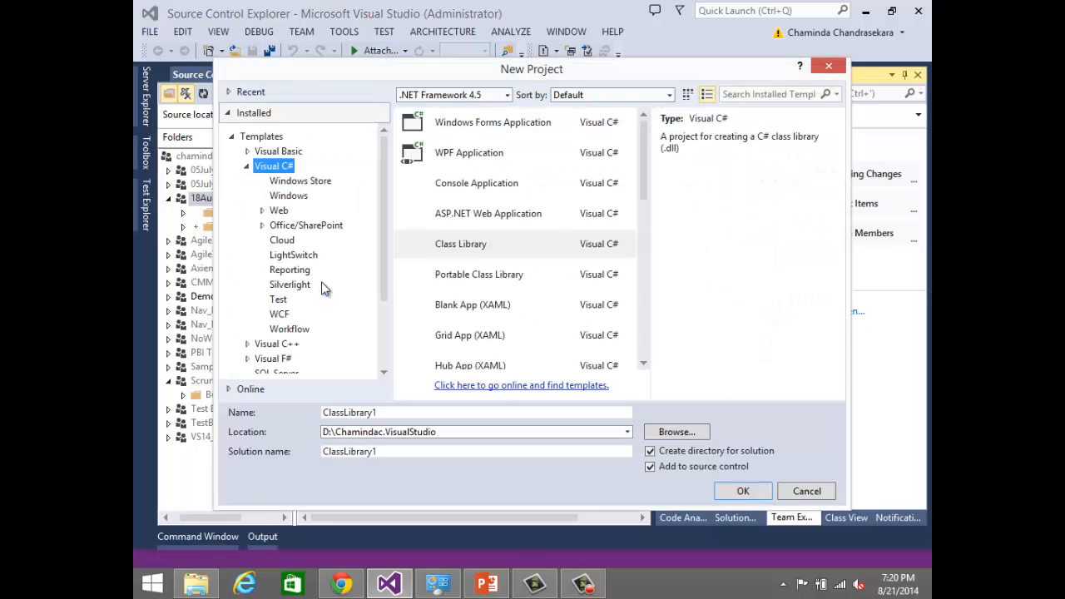
left_click(287, 344)
scroll(283, 341, "down", 2)
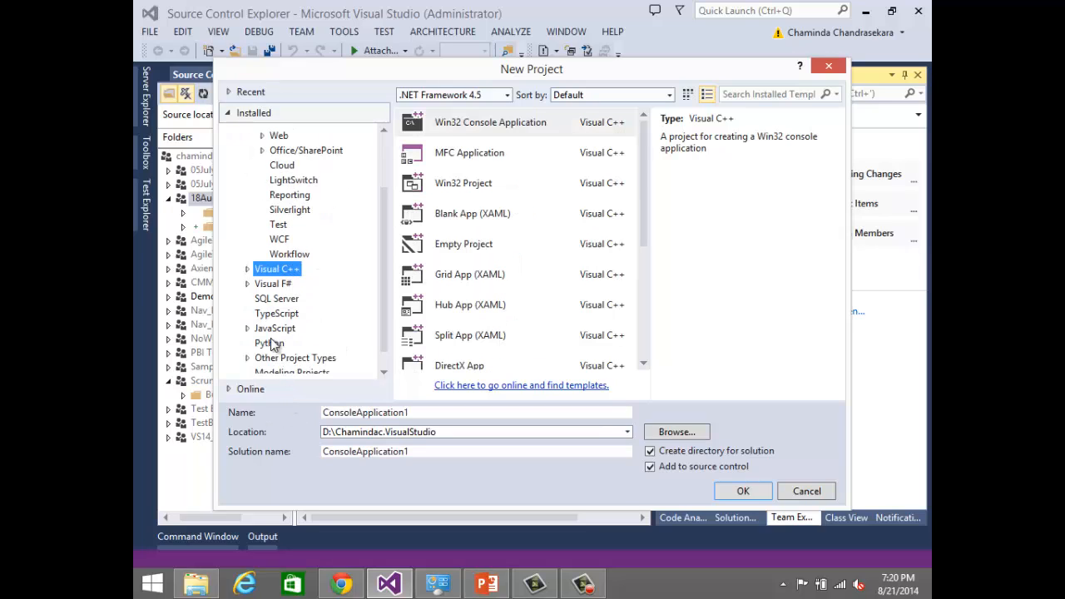
left_click(283, 360)
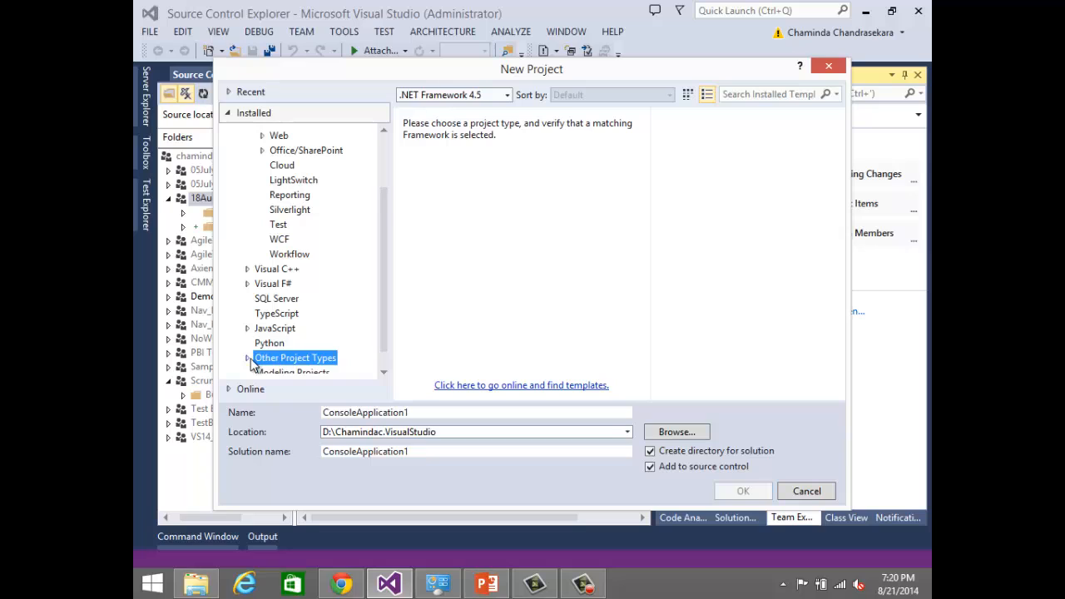
scroll(341, 354, "up", 1)
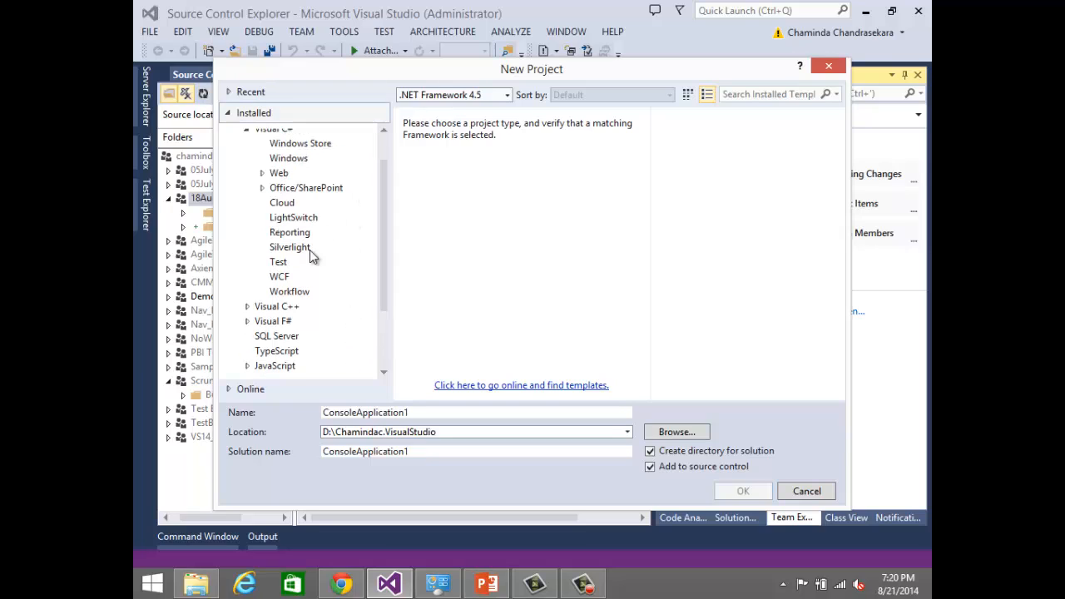
scroll(333, 356, "down", 1)
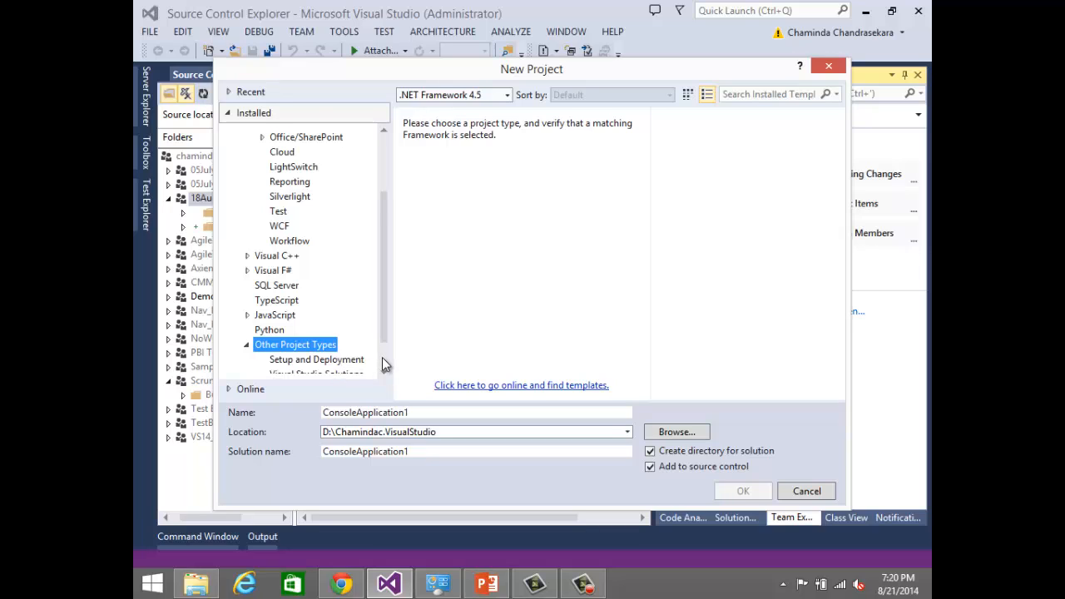
scroll(383, 364, "down", 1)
left_click(326, 338)
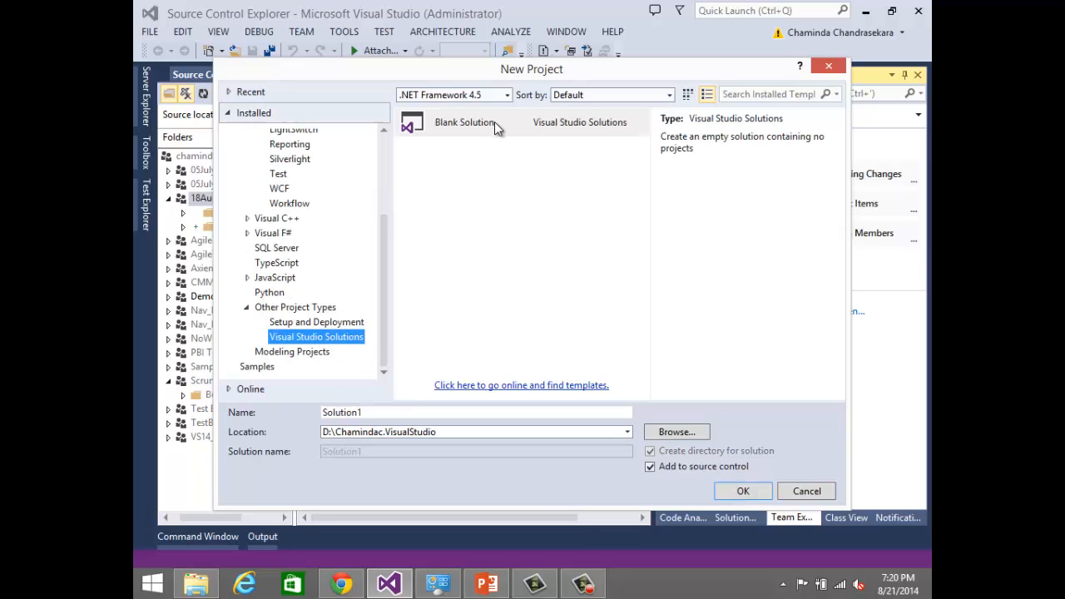
Step: Create the blank solution Solution1 in the Main folder of 18Aug2014Scrum, added to source control
left_click(676, 432)
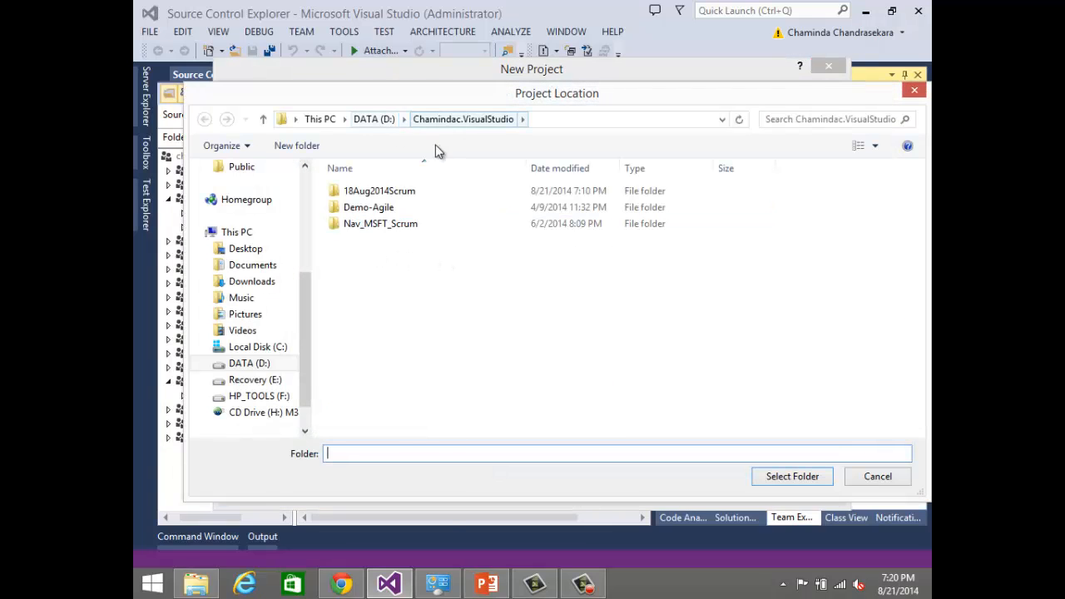
double_click(391, 192)
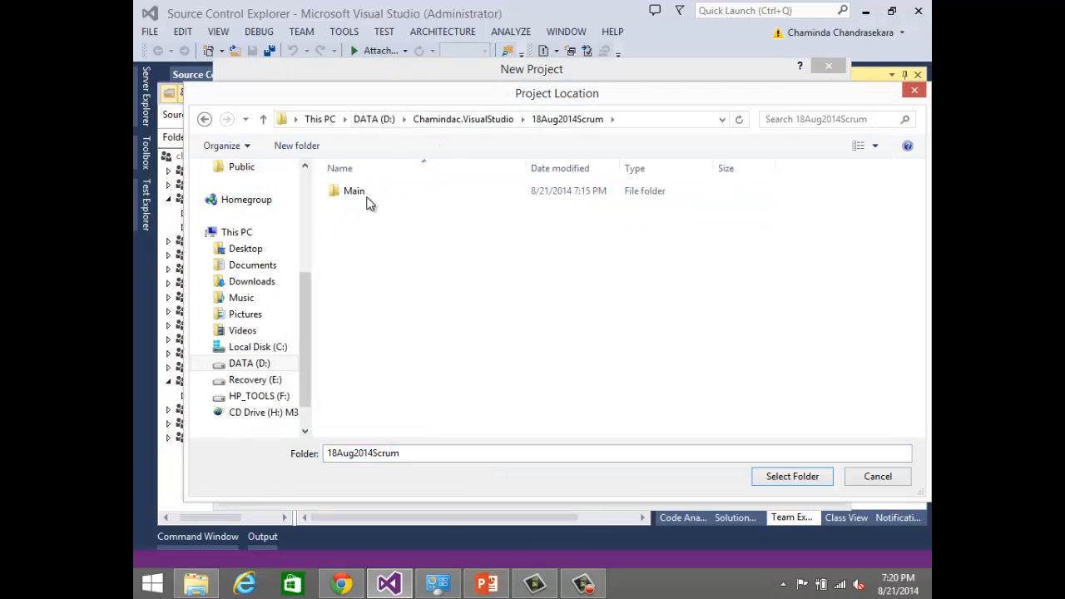
double_click(368, 202)
left_click(755, 478)
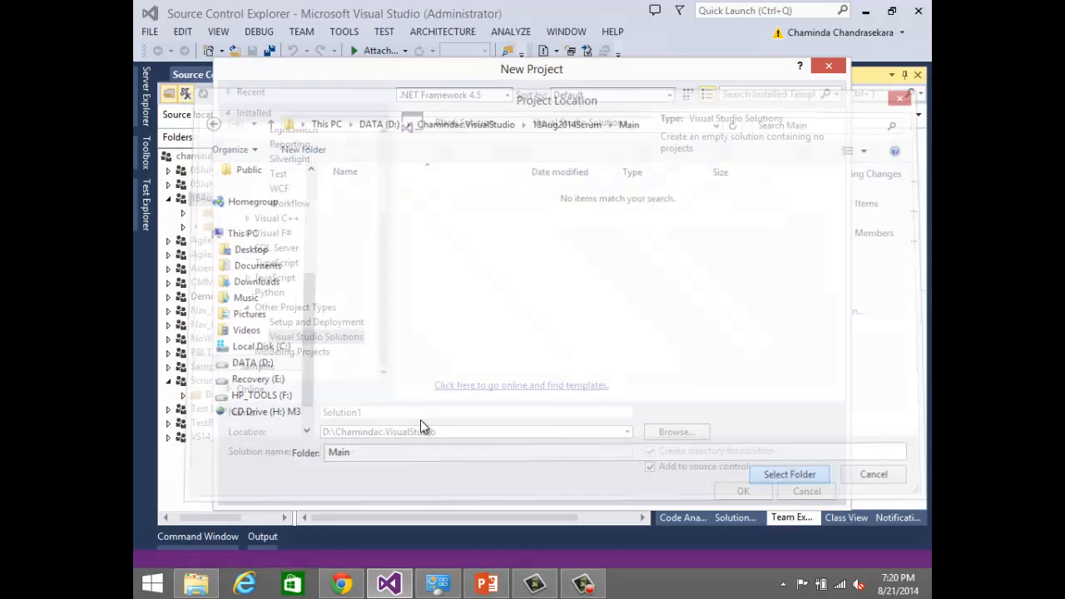
left_click_drag(383, 416, 206, 416)
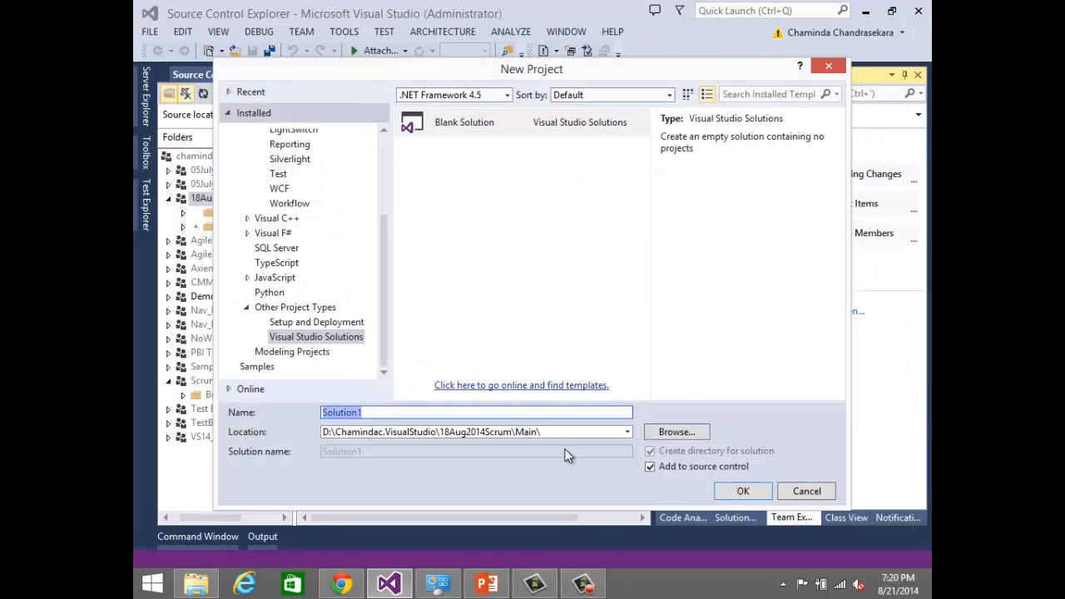
left_click(742, 492)
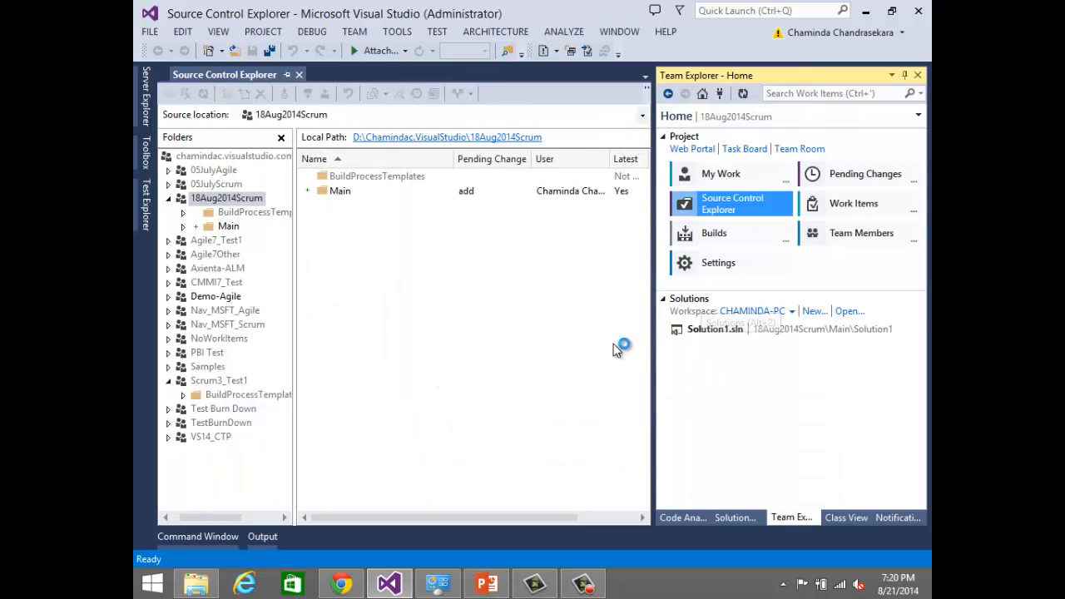
Step: Open Solution1 and add a new Visual C# Console Application project named ConsoleApplication1
left_click(703, 330)
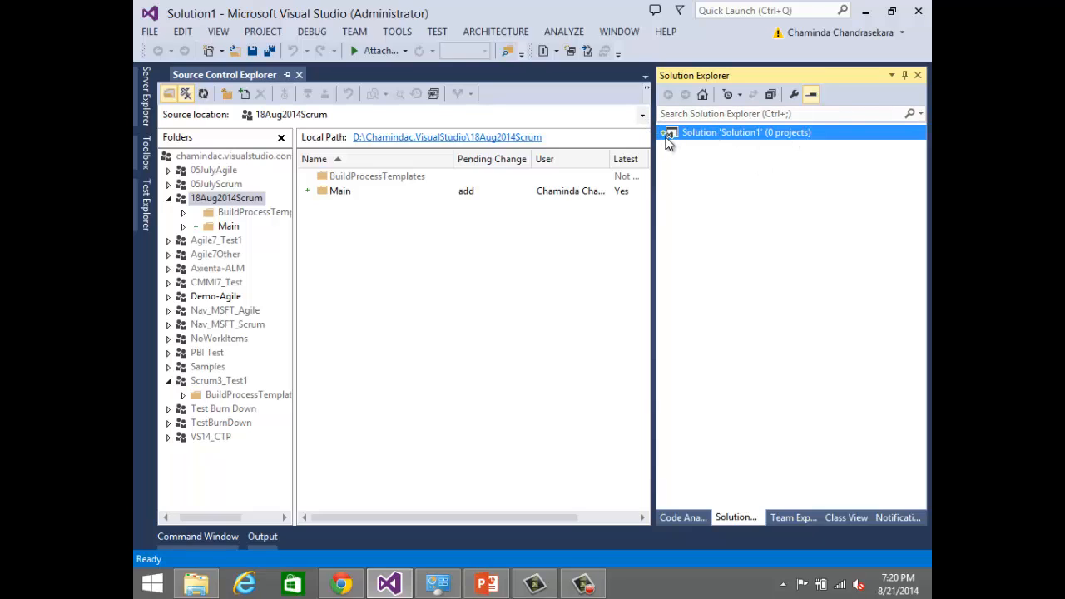
right_click(675, 141)
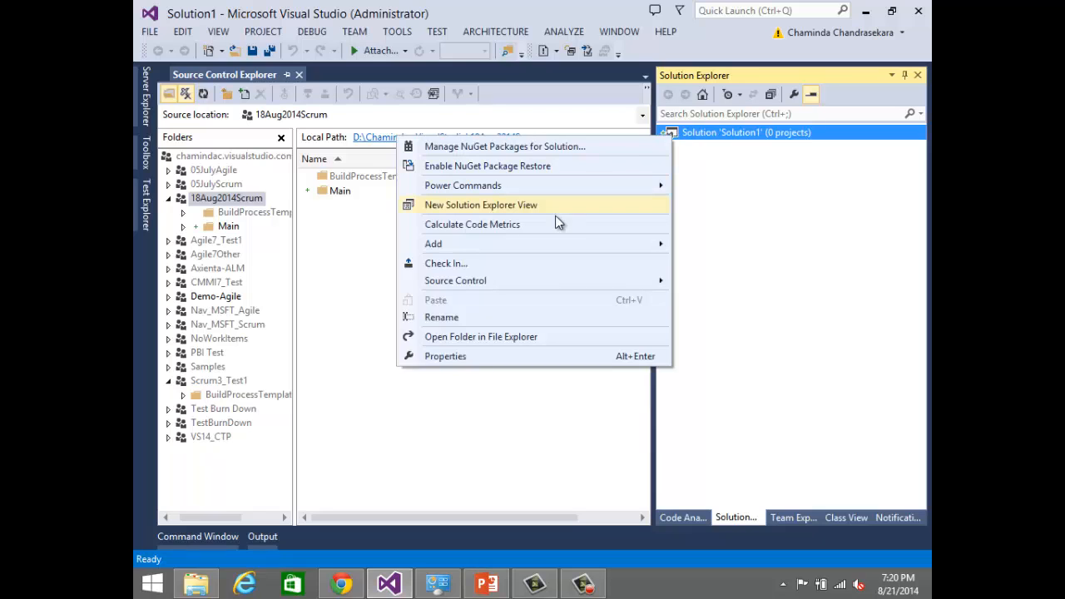
mouse_move(539, 243)
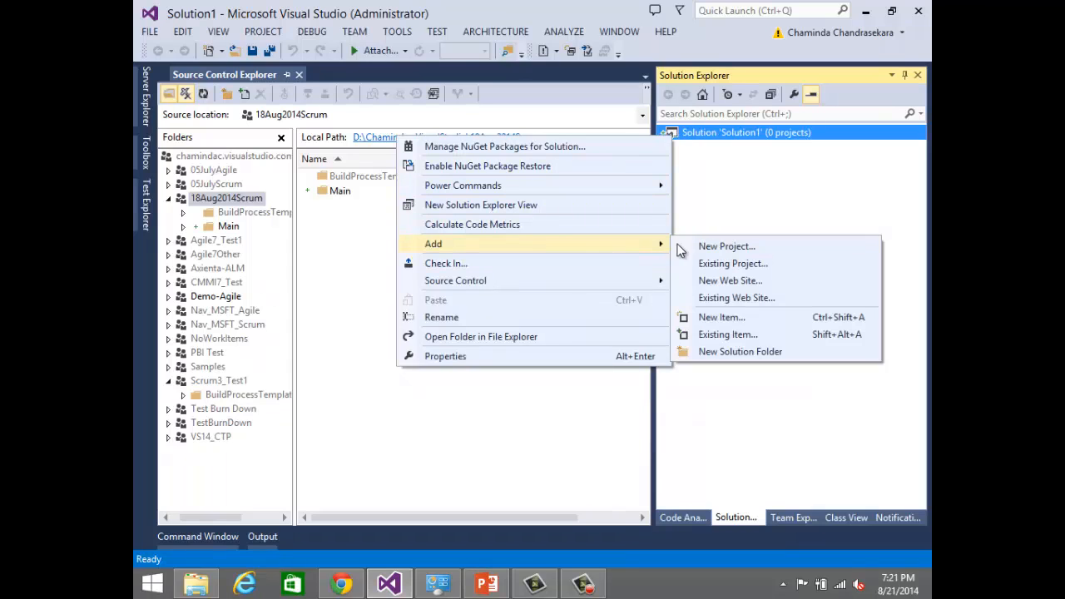
left_click(717, 246)
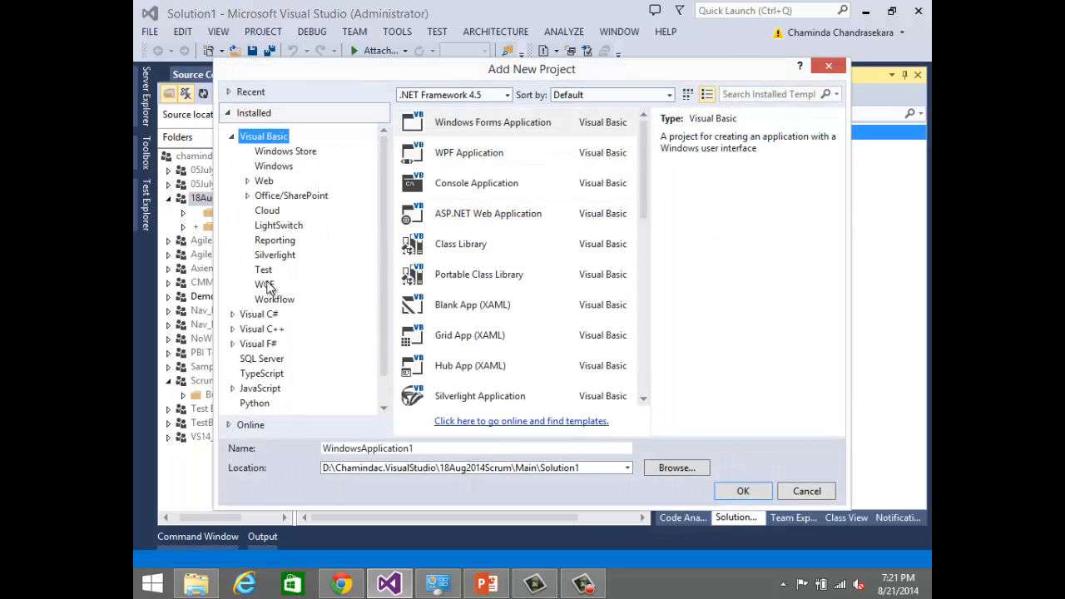
left_click(262, 320)
left_click(464, 183)
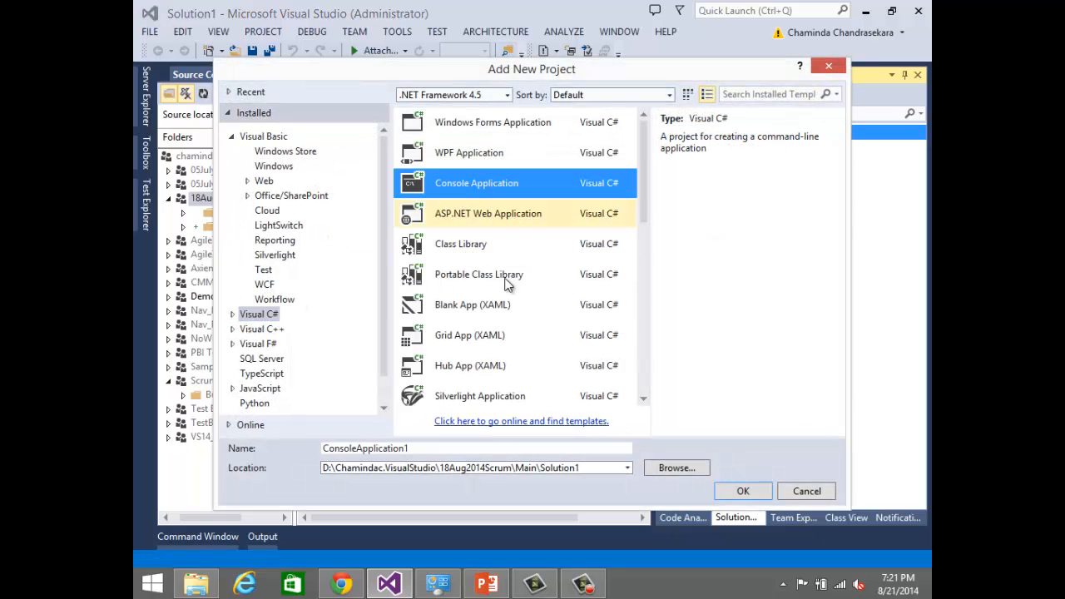
left_click(743, 490)
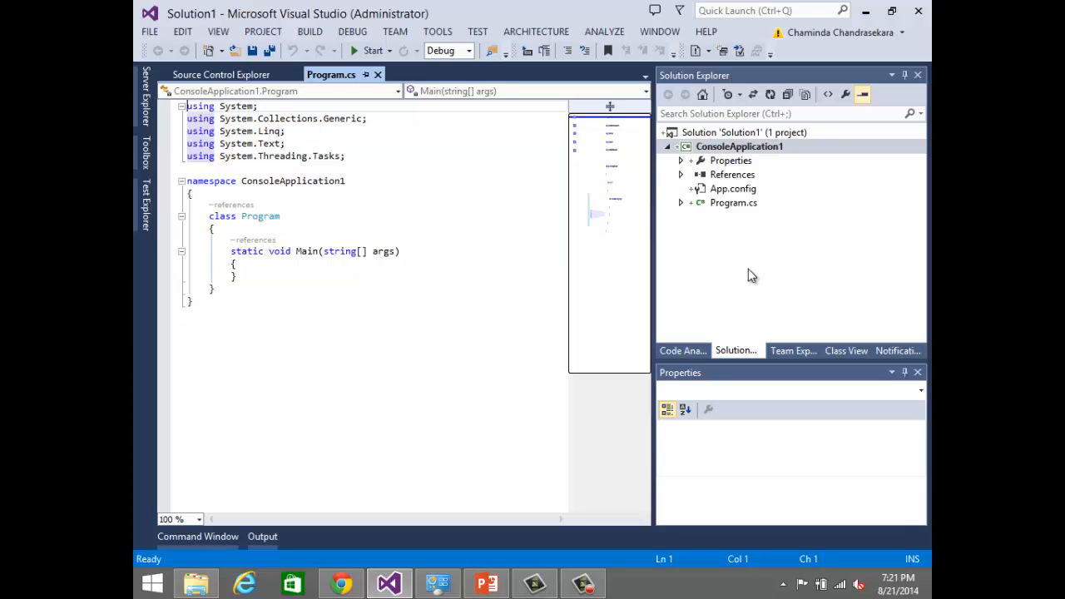
Step: Open the check-in view with the pending changes of Solution1
left_click(734, 135)
right_click(734, 138)
left_click(657, 150)
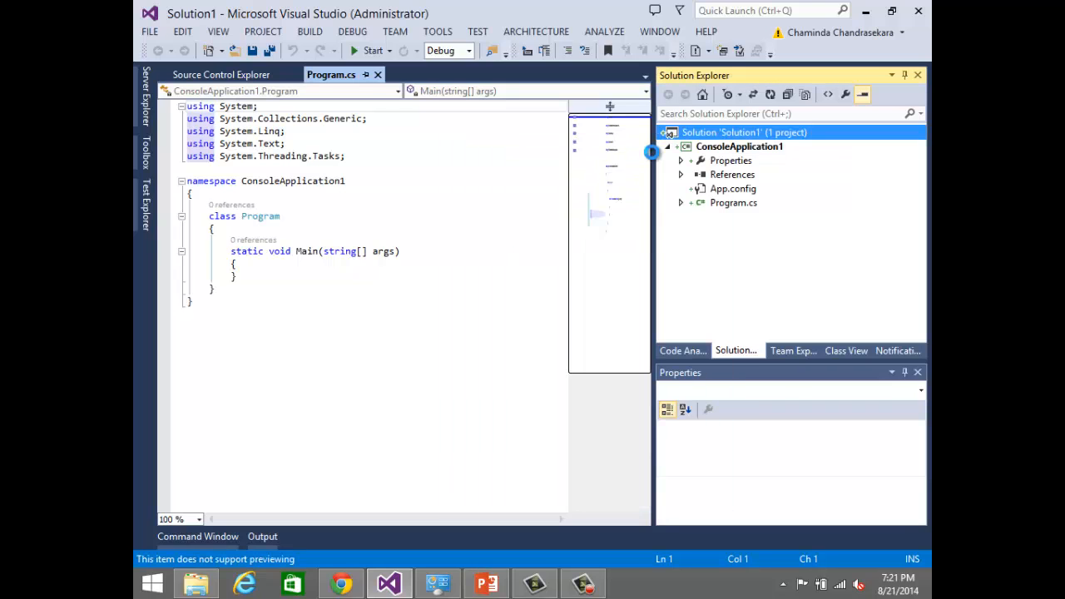
left_click(747, 135)
right_click(745, 135)
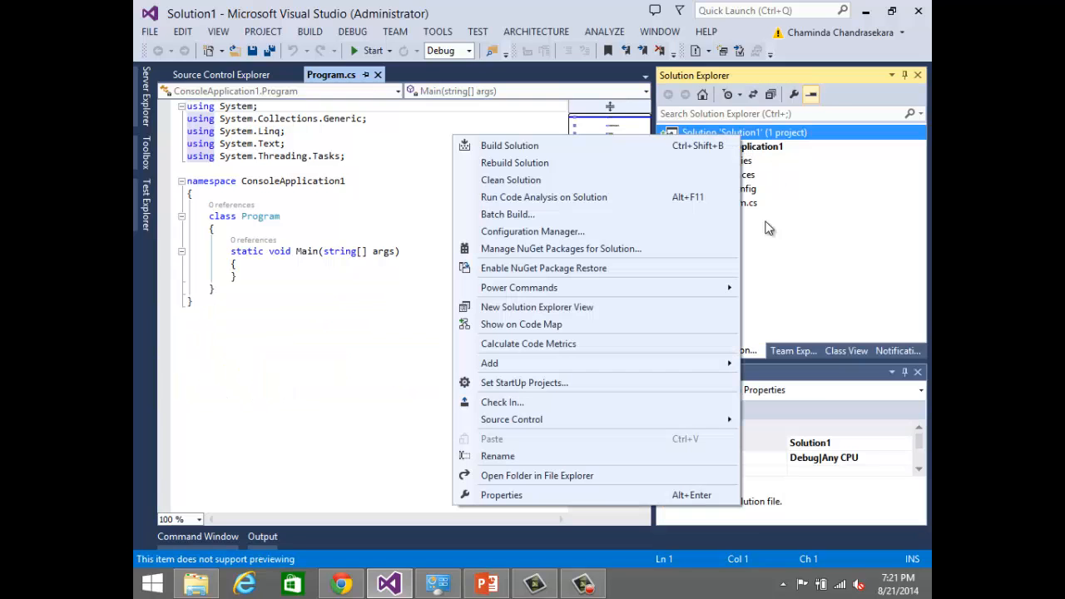
left_click(608, 401)
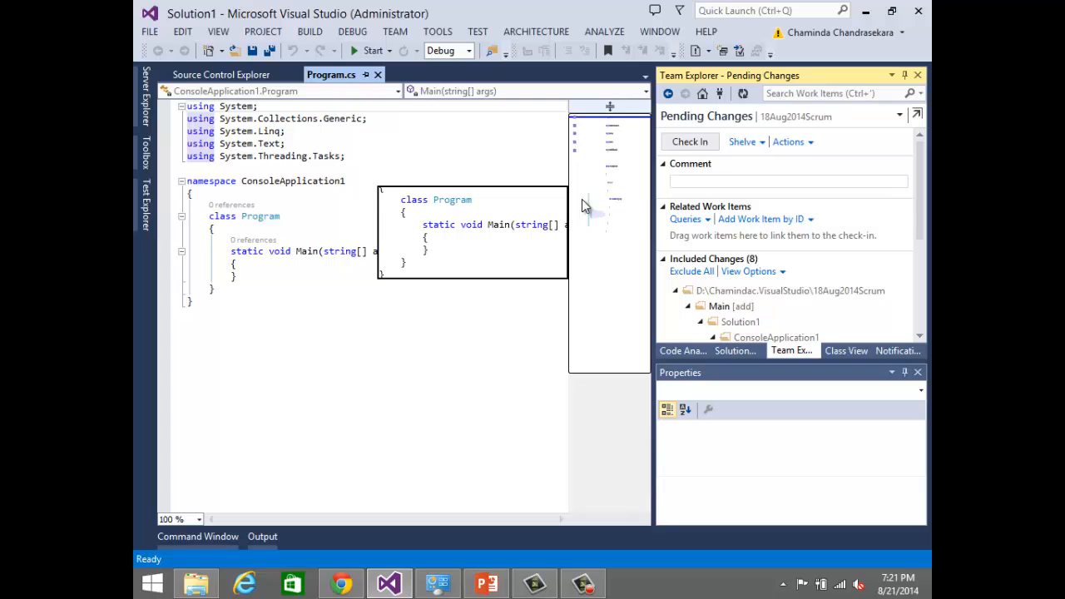
Step: Insert a new line with the invalid text dsfs inside the Main method of Program.cs, with the solution's files shown alongside
left_click(416, 288)
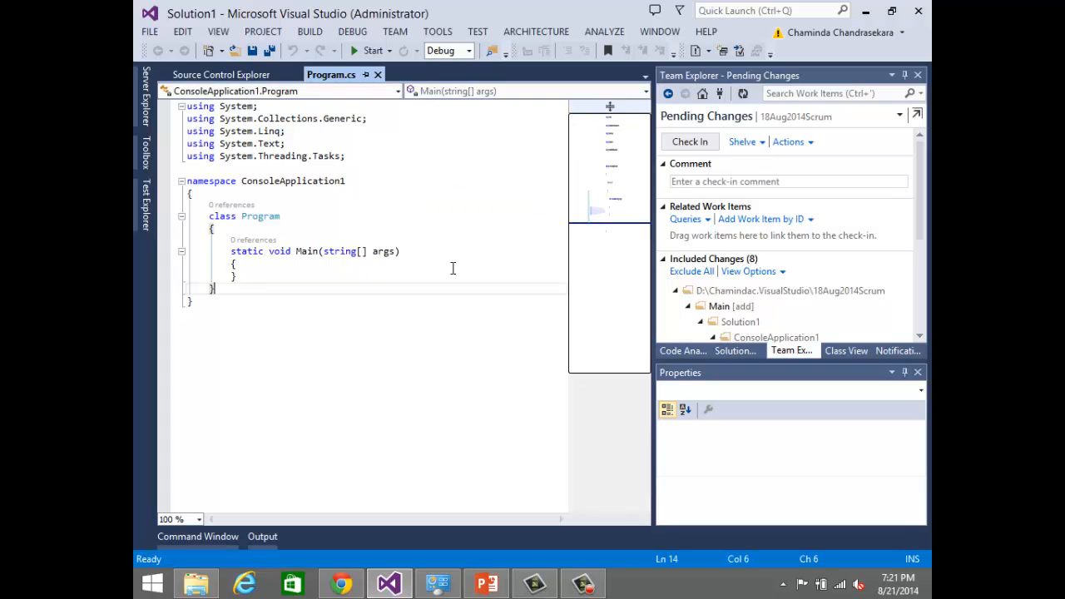
left_click(725, 355)
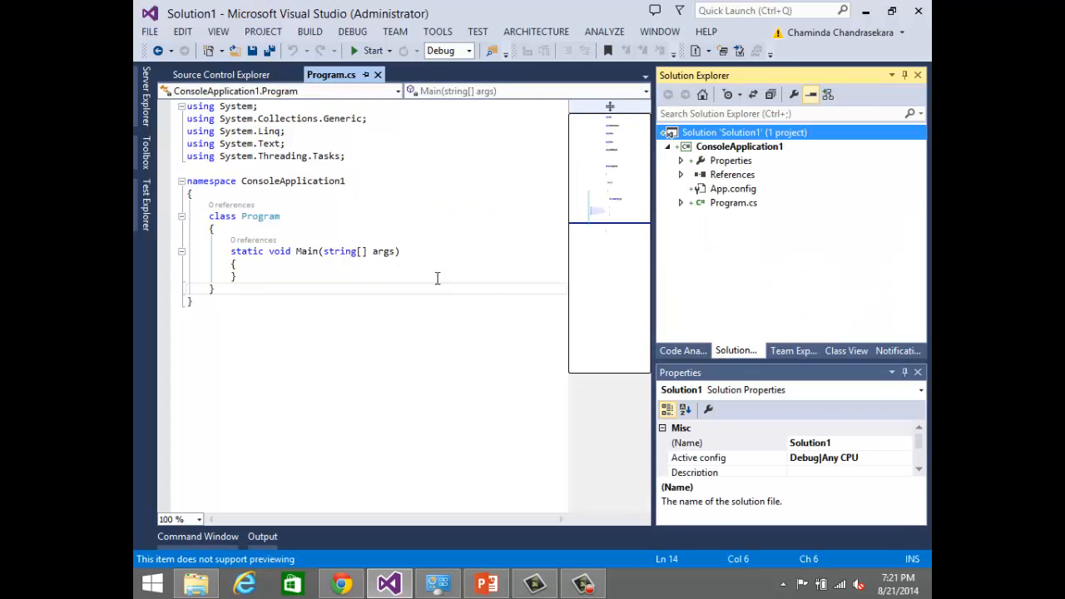
left_click(270, 264)
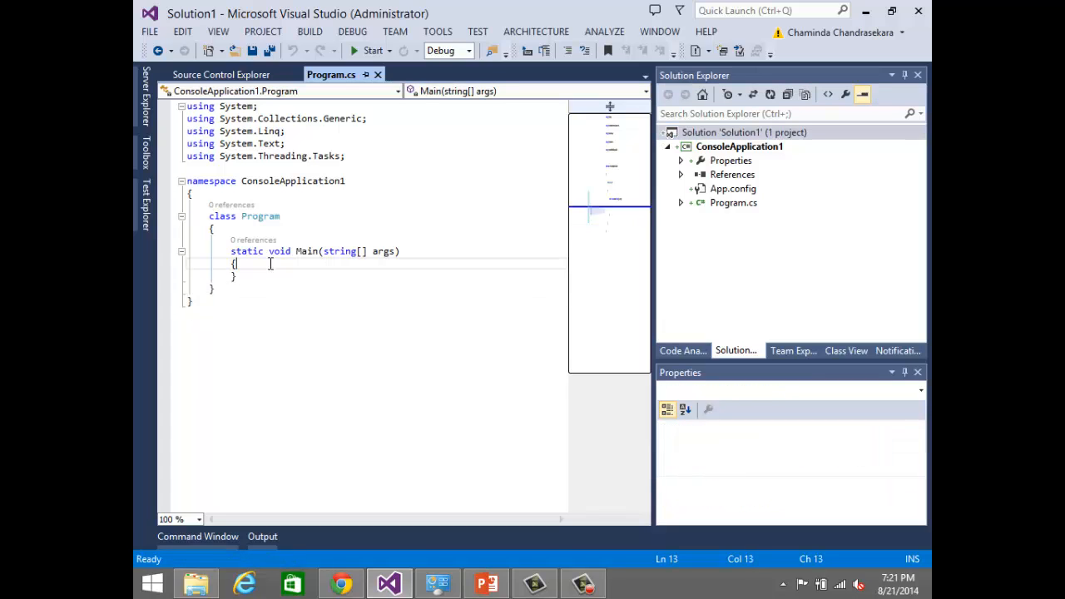
key("Return")
type("dsfs")
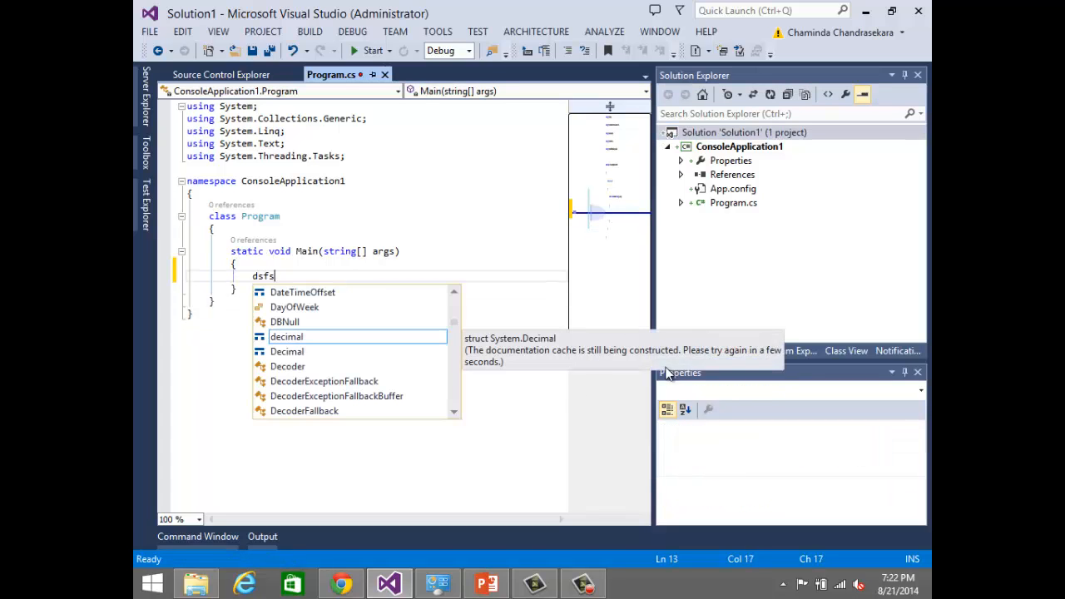
left_click(478, 475)
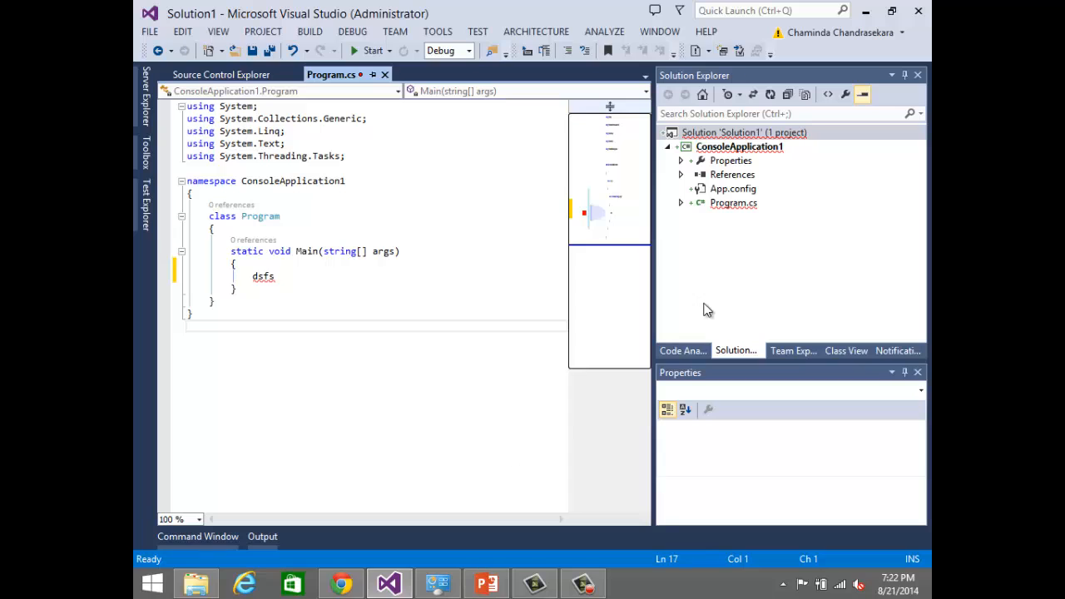
mouse_move(734, 202)
Step: Switch to File Explorer and look through the Software folders 2012 and 2013 on the D: drive for the Visual Studio extension installers
left_click(196, 587)
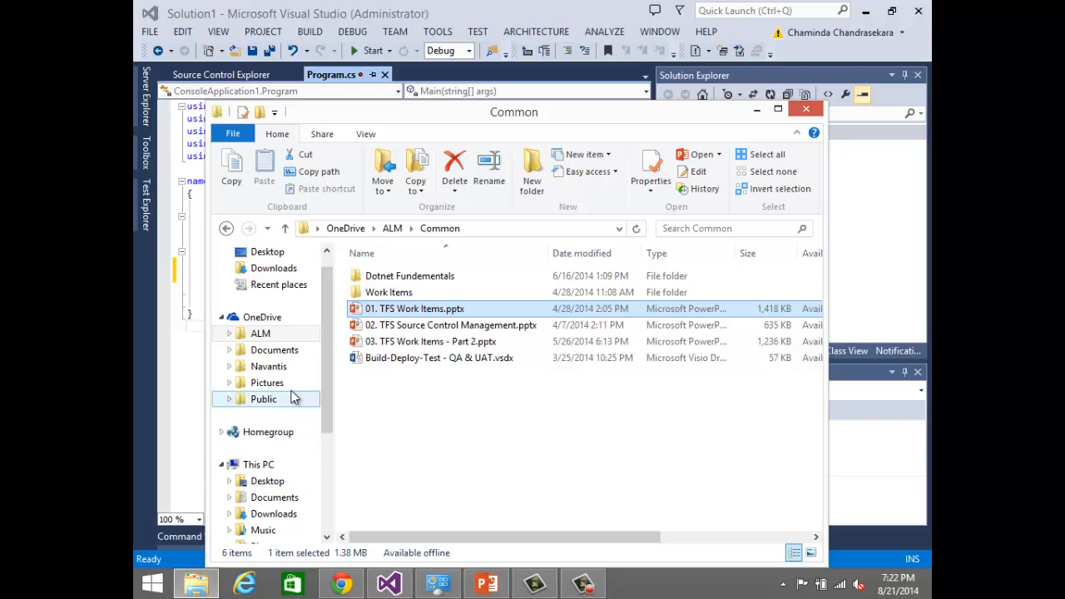
left_click_drag(325, 405, 334, 471)
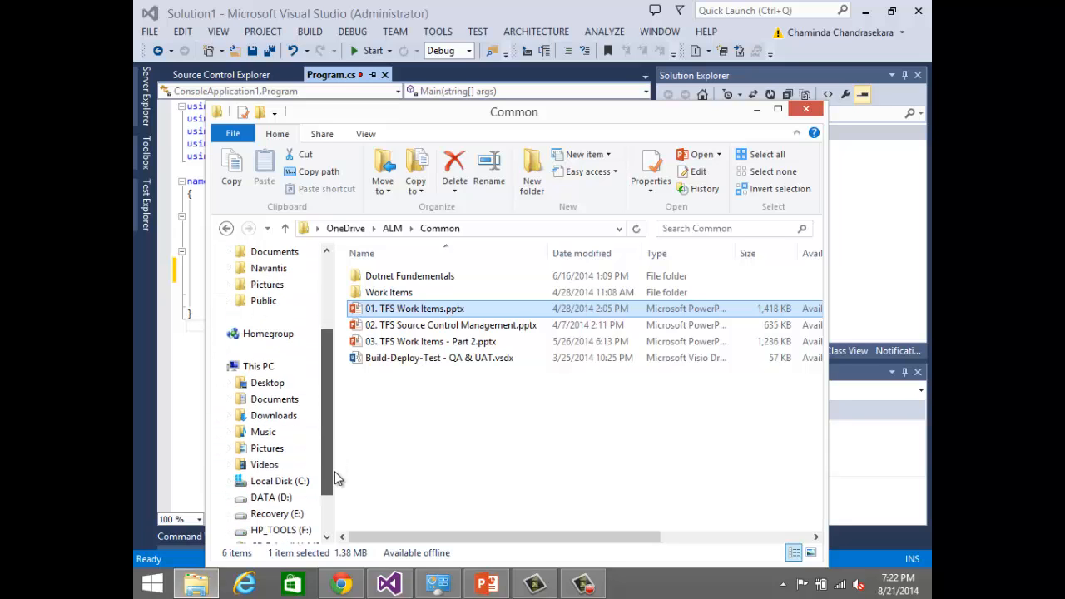
left_click(253, 497)
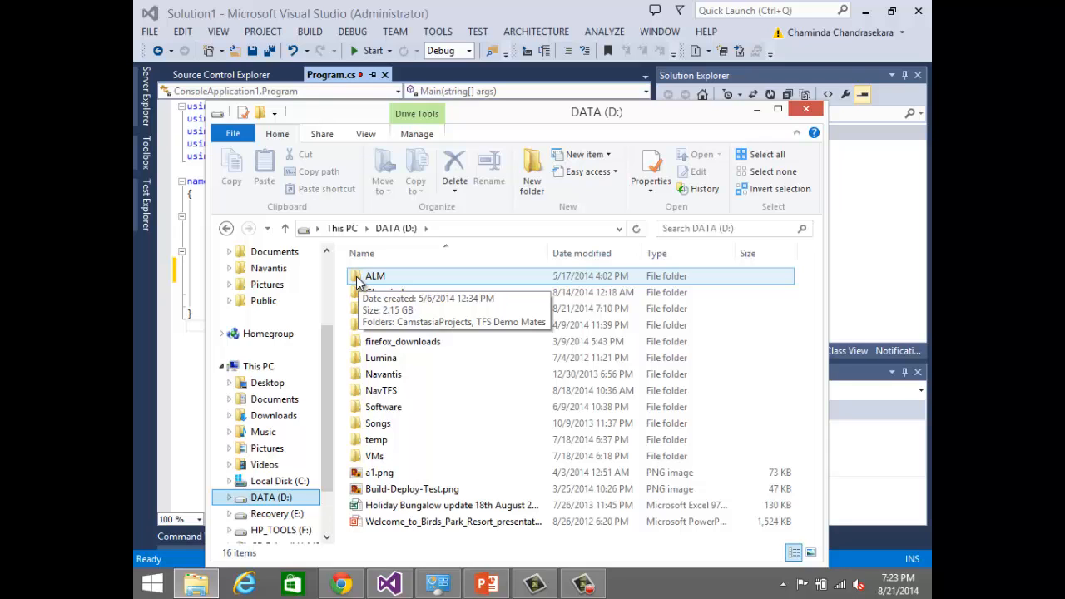
double_click(377, 280)
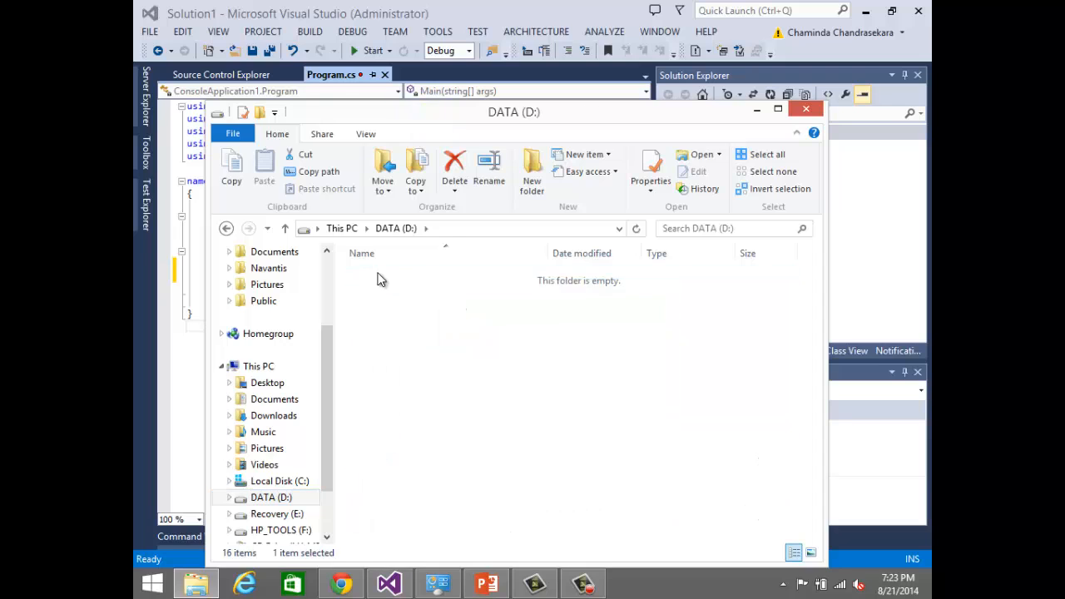
left_click(308, 497)
double_click(397, 403)
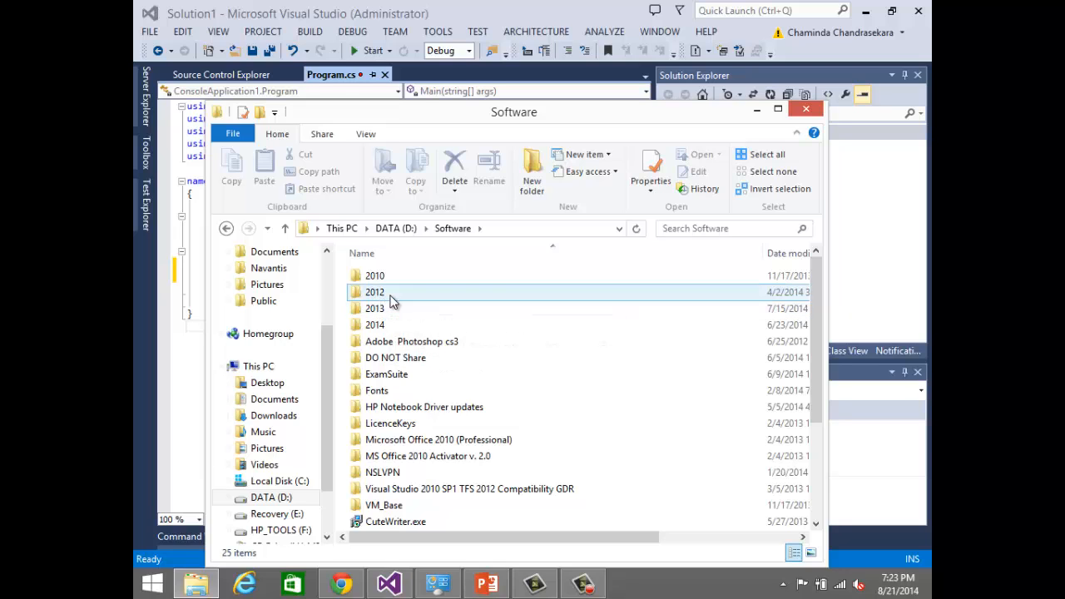
double_click(390, 297)
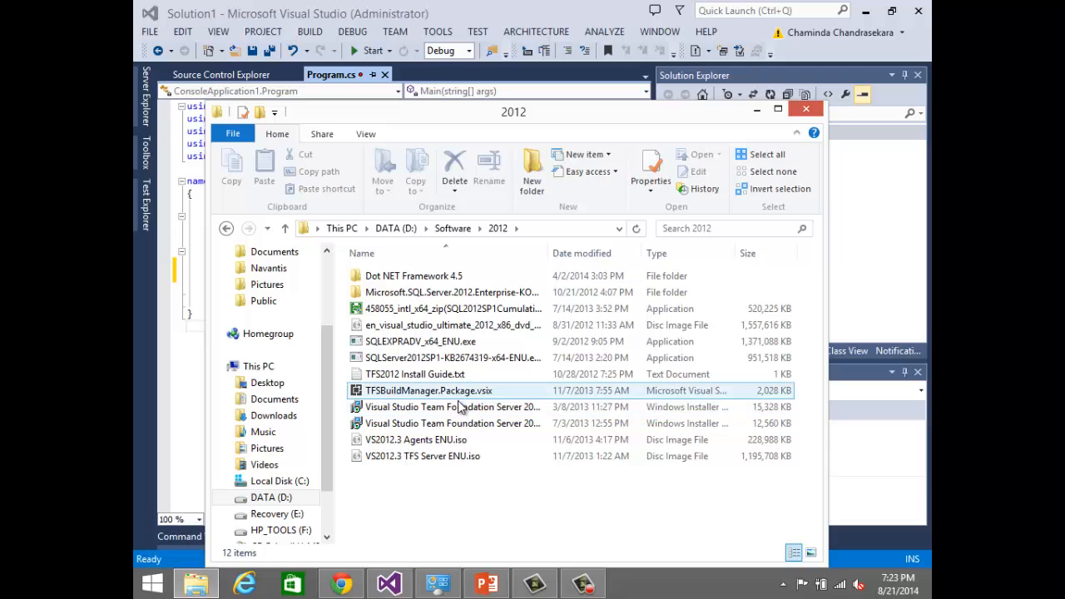
left_click(454, 228)
double_click(383, 311)
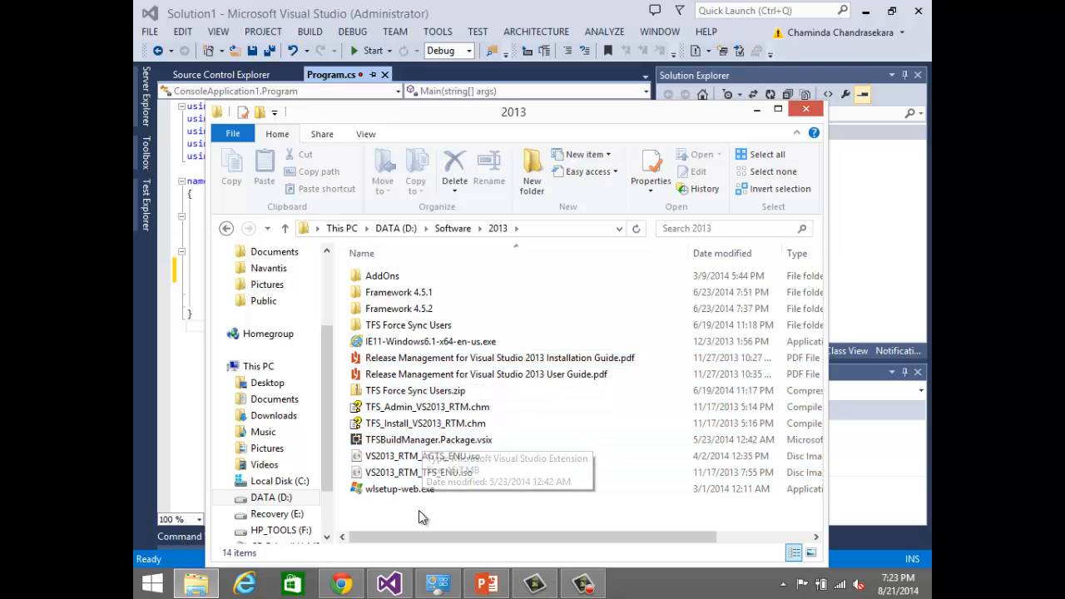
Step: Examine ColorThemeEditor.vsix, ProPowerTools.vsix and the Team Foundation Server installer in the 2013 AddOns folder, and close File Explorer
double_click(415, 276)
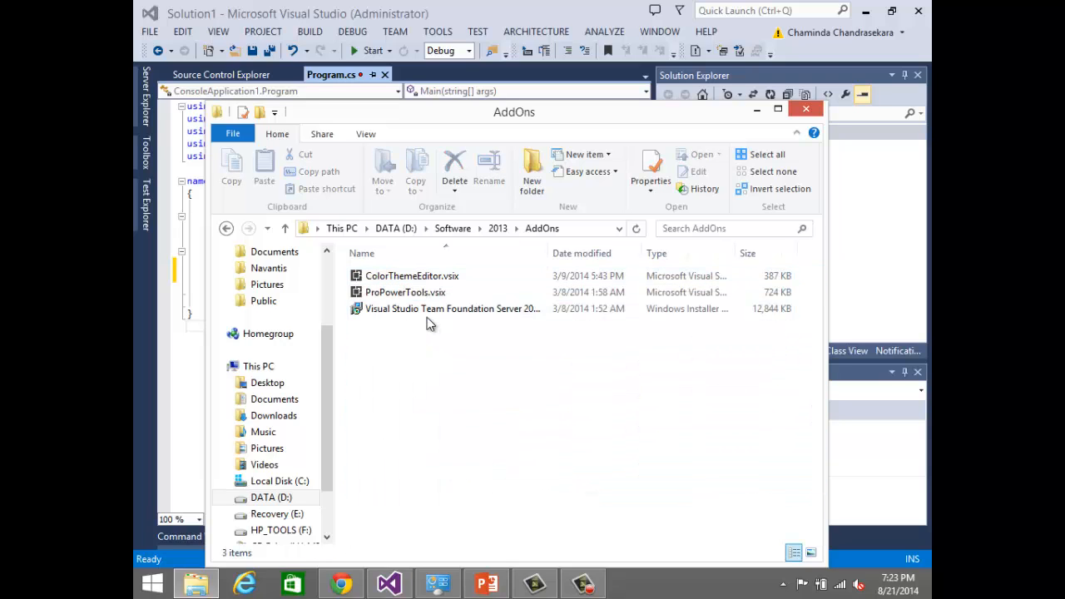
left_click(434, 296)
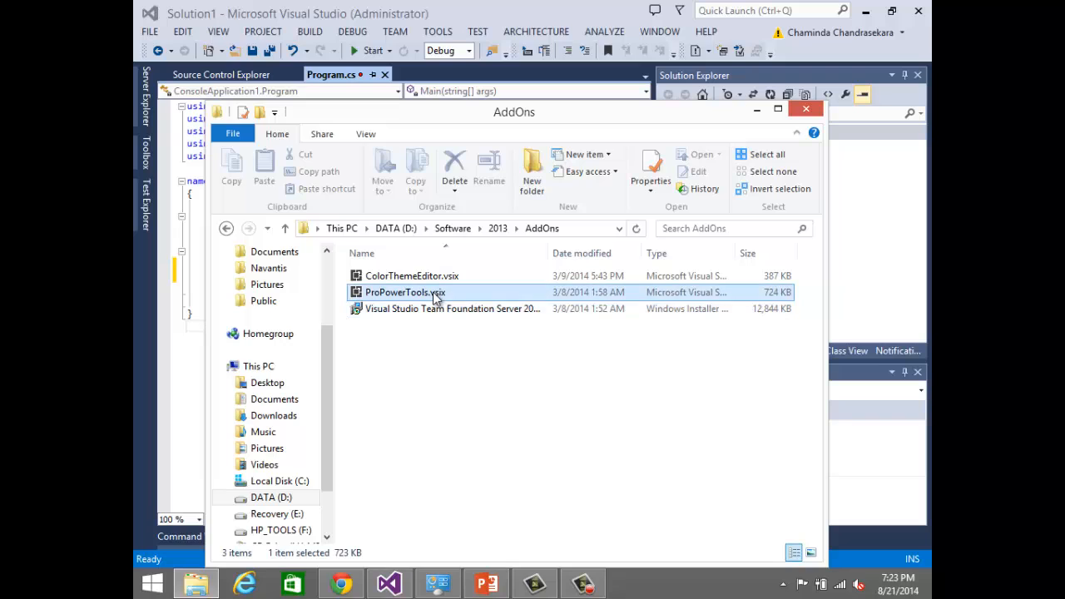
left_click(435, 305)
left_click(434, 293)
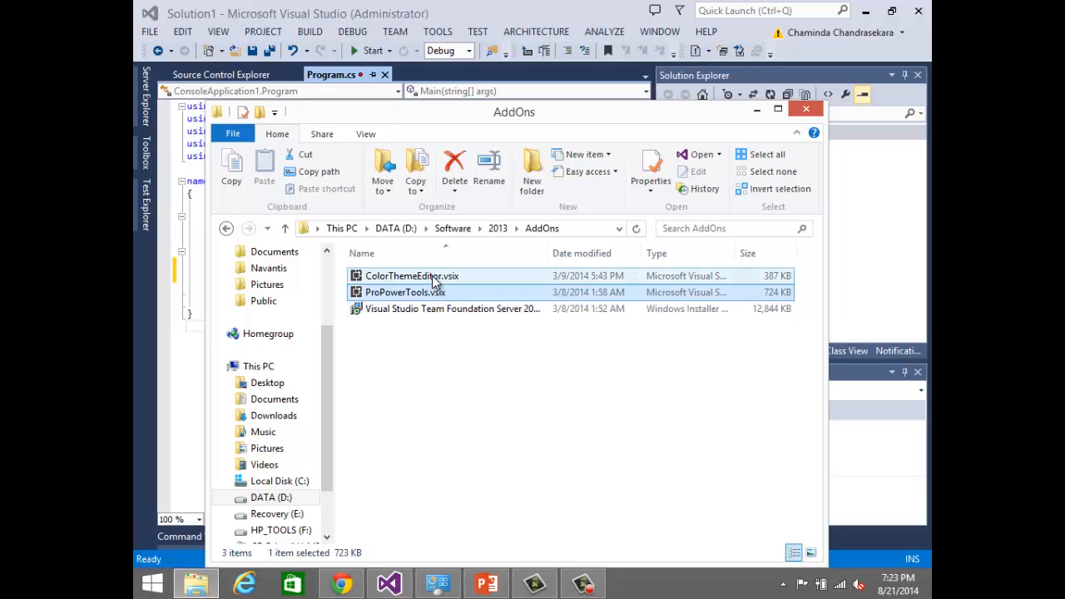
left_click(433, 279)
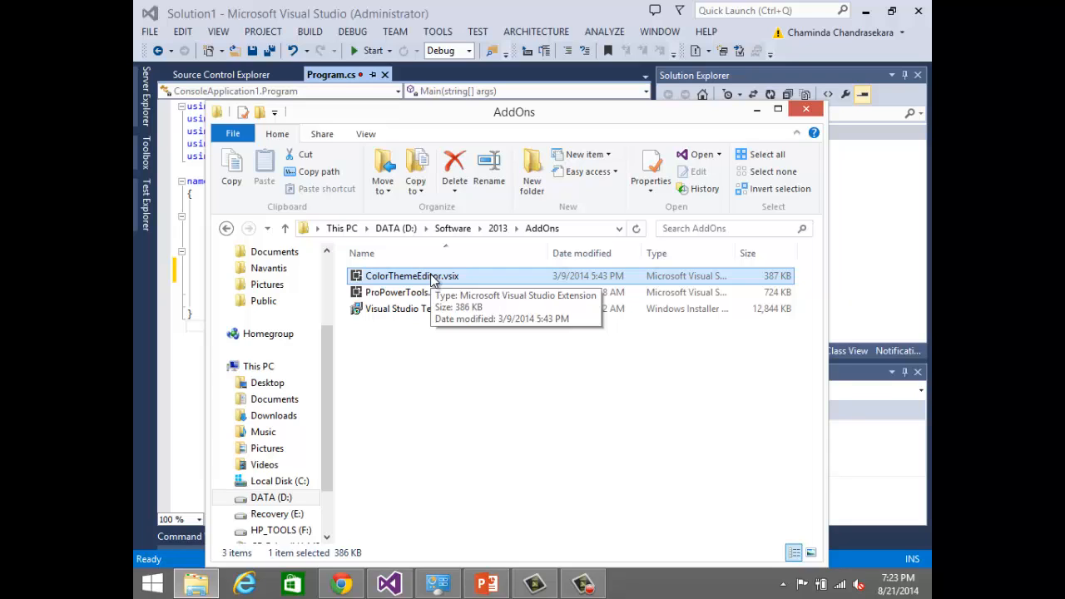
left_click(411, 292)
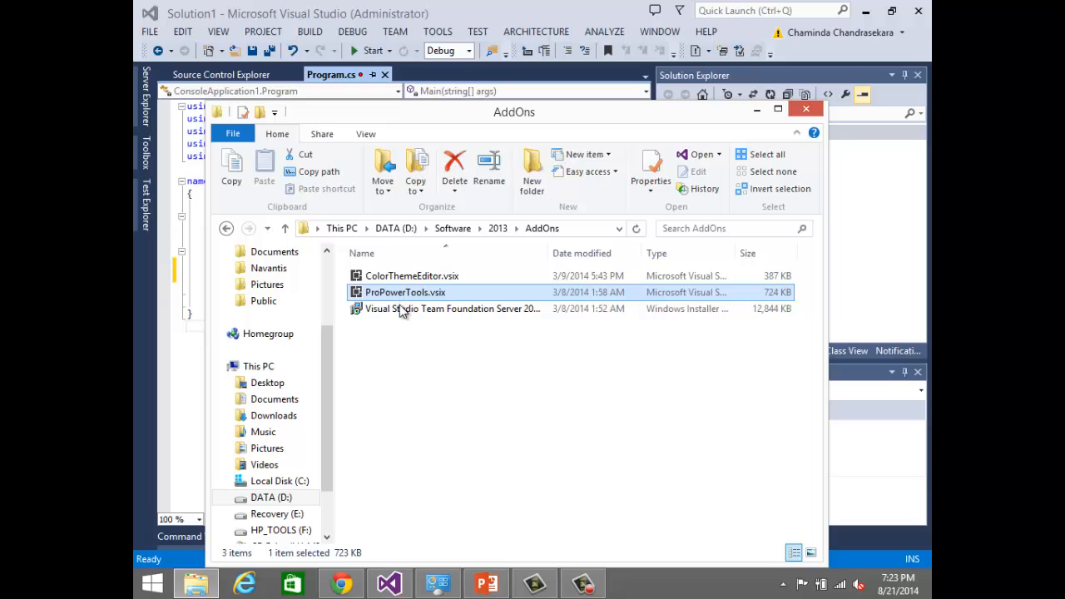
left_click(396, 312, "ctrl")
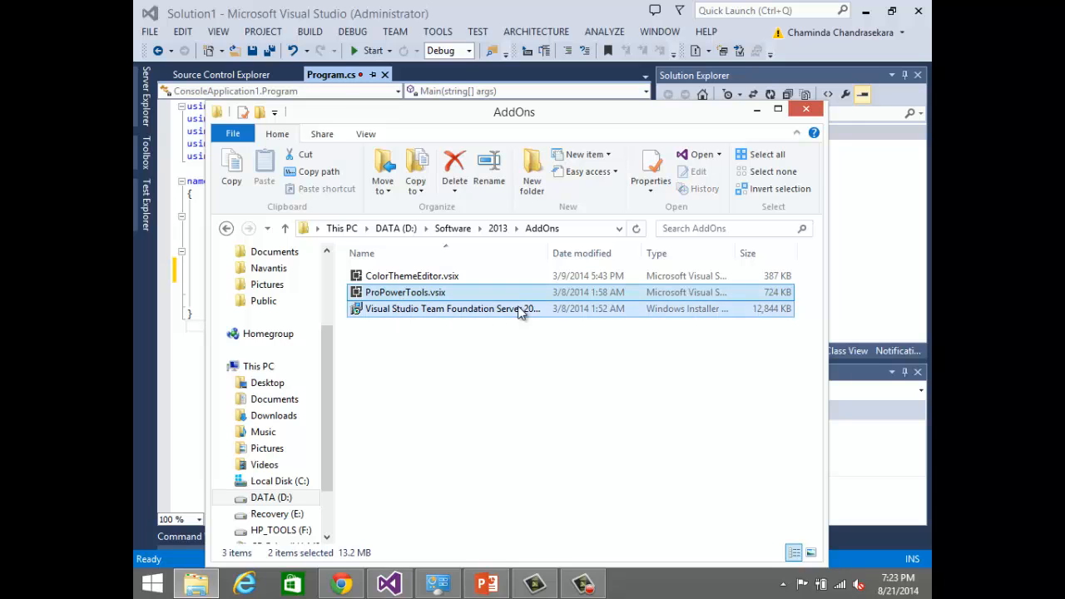
left_click(806, 110)
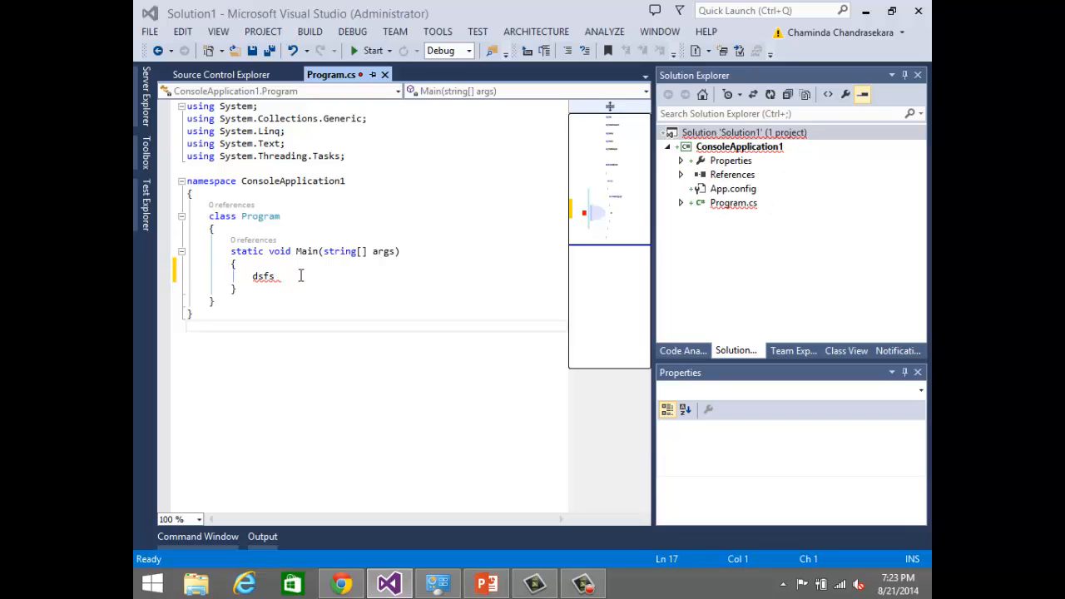
Step: Replace the dsfs text inside the Main method with an empty line
left_click_drag(300, 275, 262, 267)
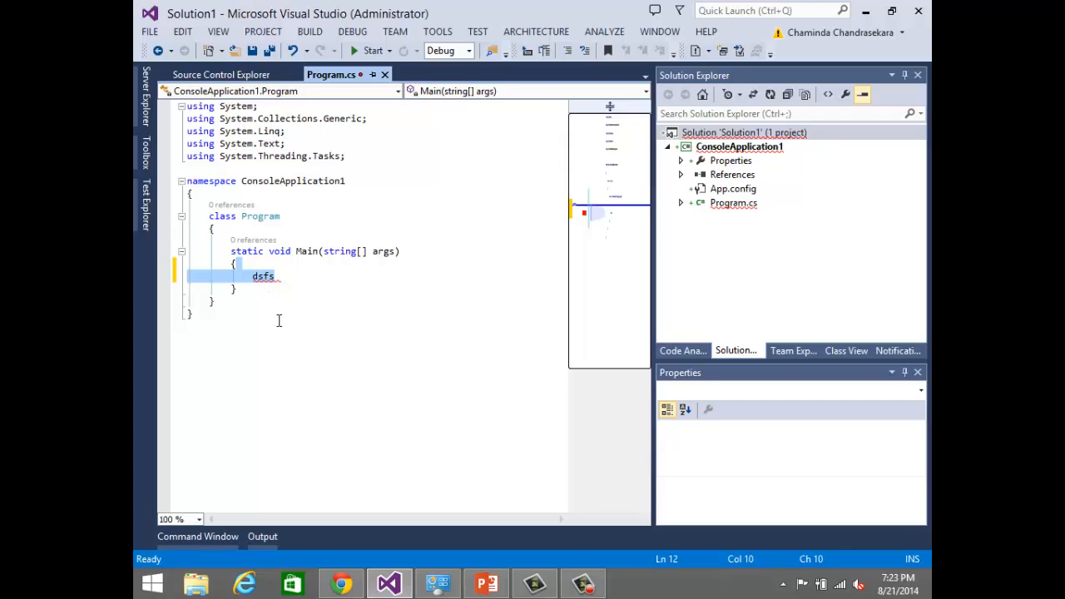
key("BackSpace")
key("Return")
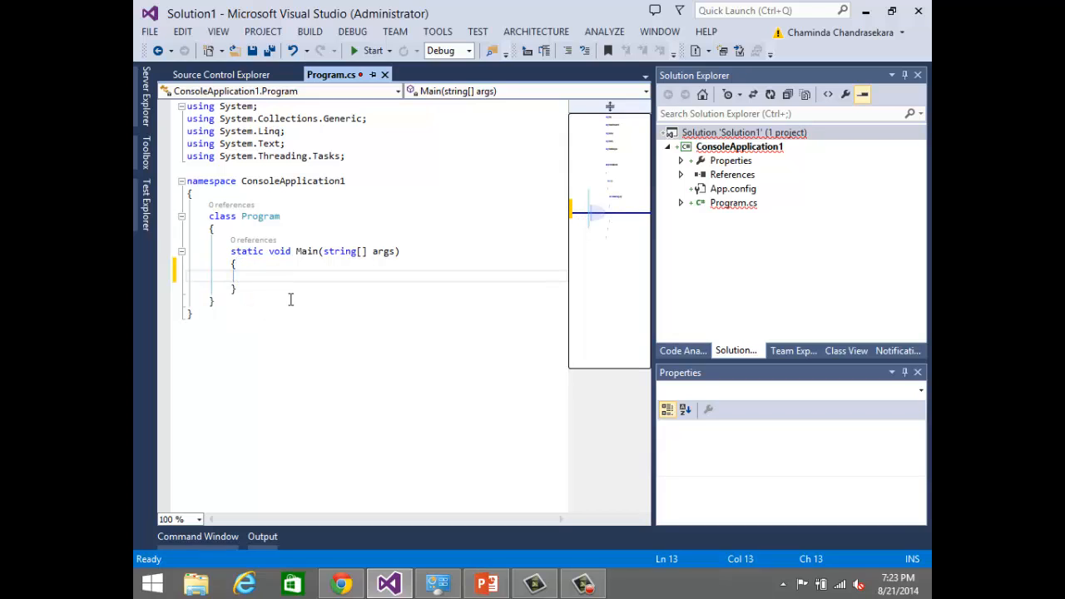
Step: Insert an if code snippet with the condition true and an empty body inside the Main method of Program.cs
type("if")
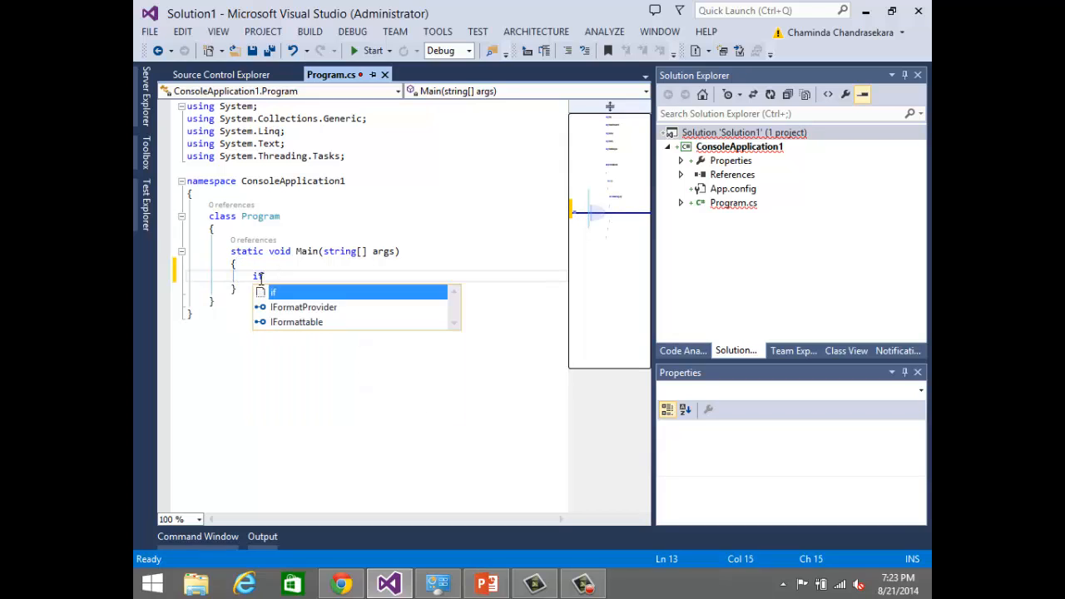
key("Tab")
key("Tab")
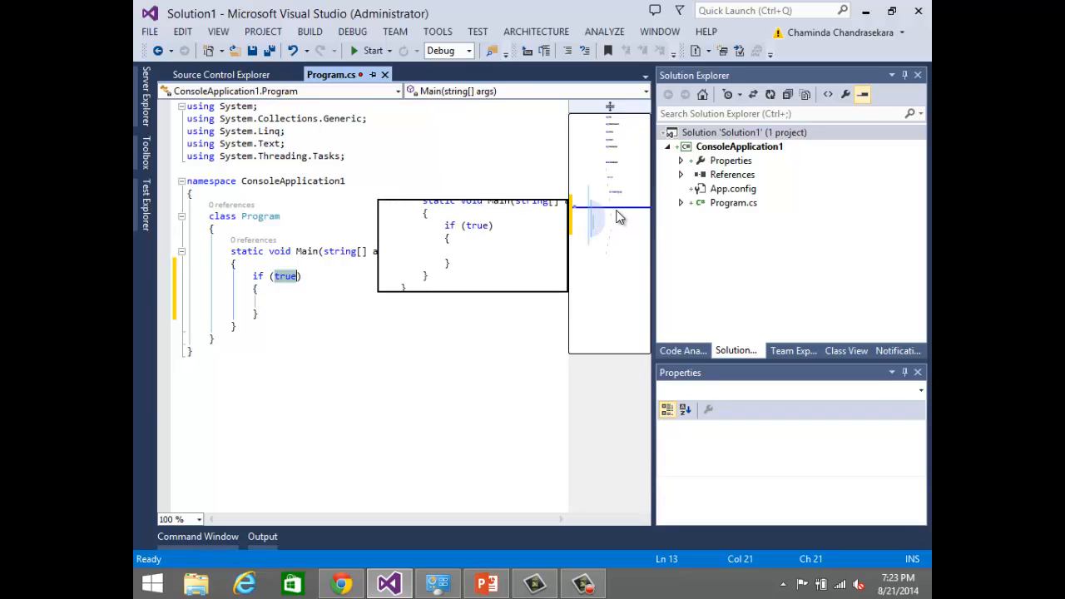
left_click_drag(617, 209, 617, 239)
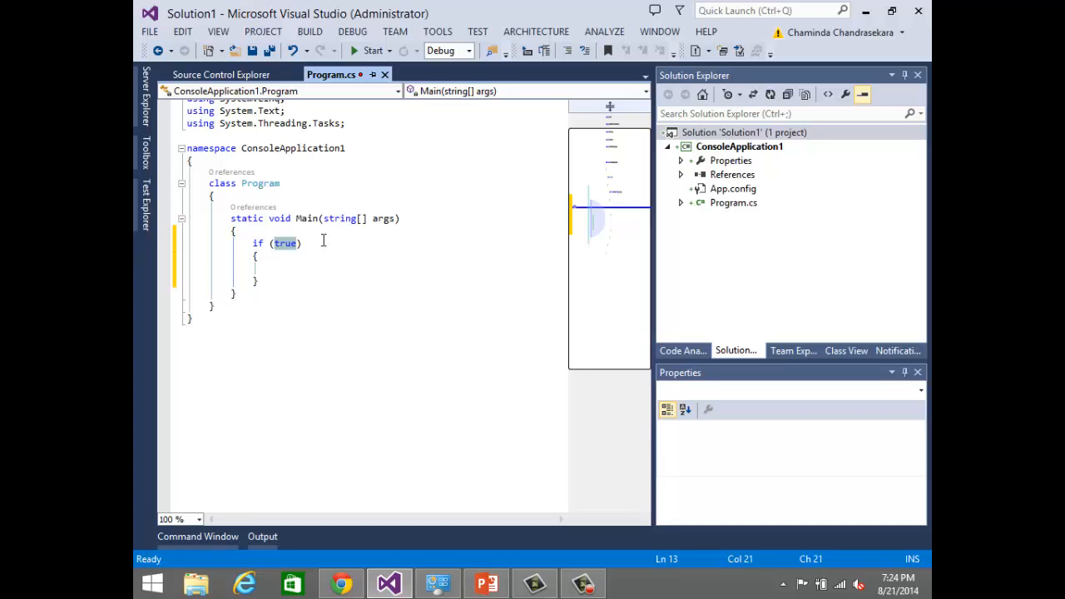
left_click(231, 198)
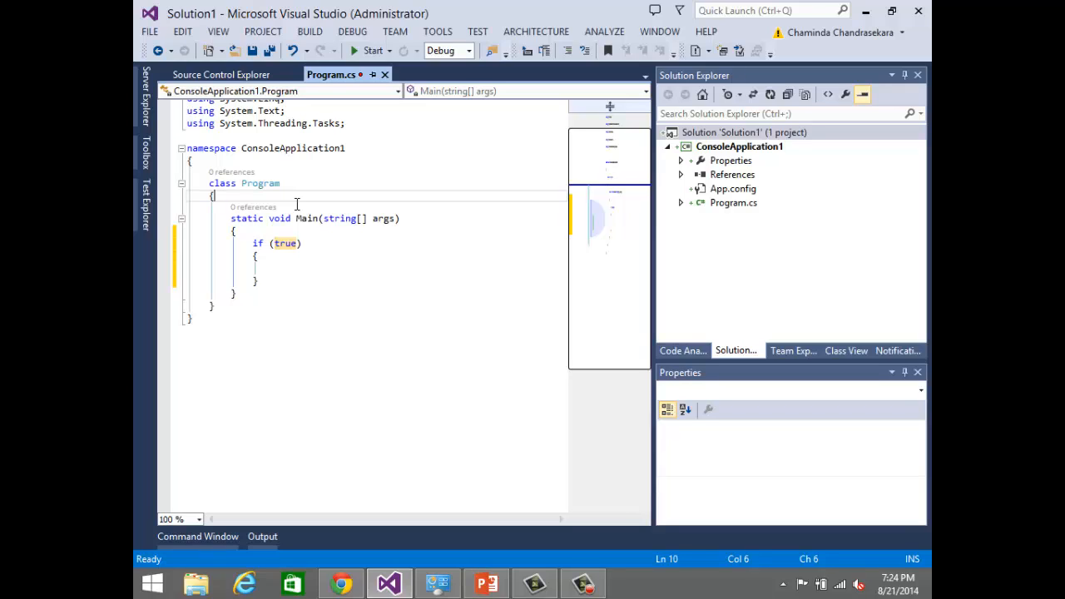
Step: Look at the source control commands offered for Program.cs in the code editor, without running any of them
left_click(292, 256)
right_click(350, 290)
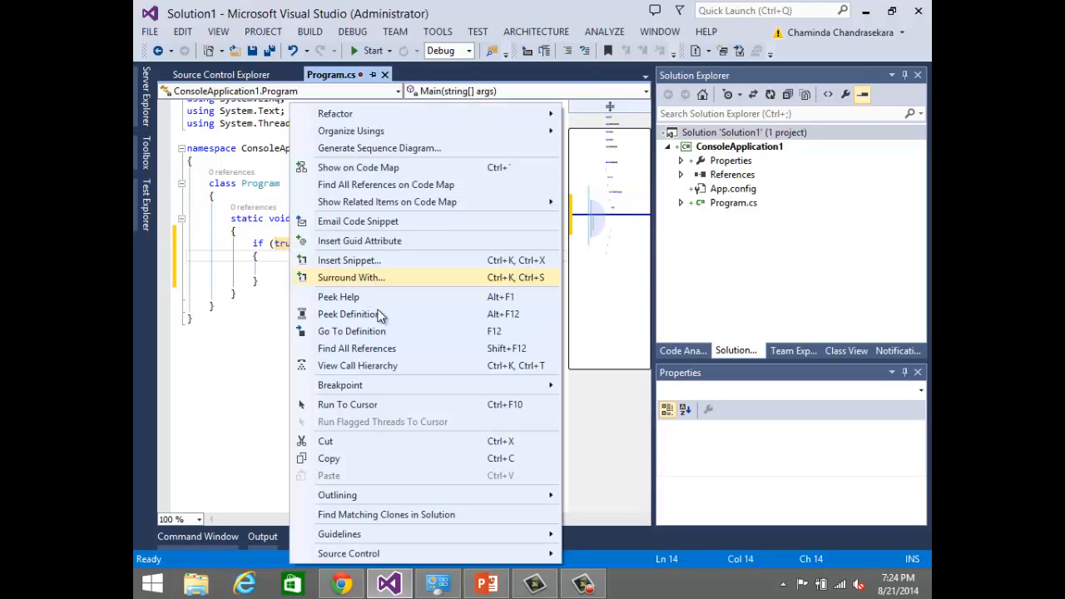
mouse_move(499, 554)
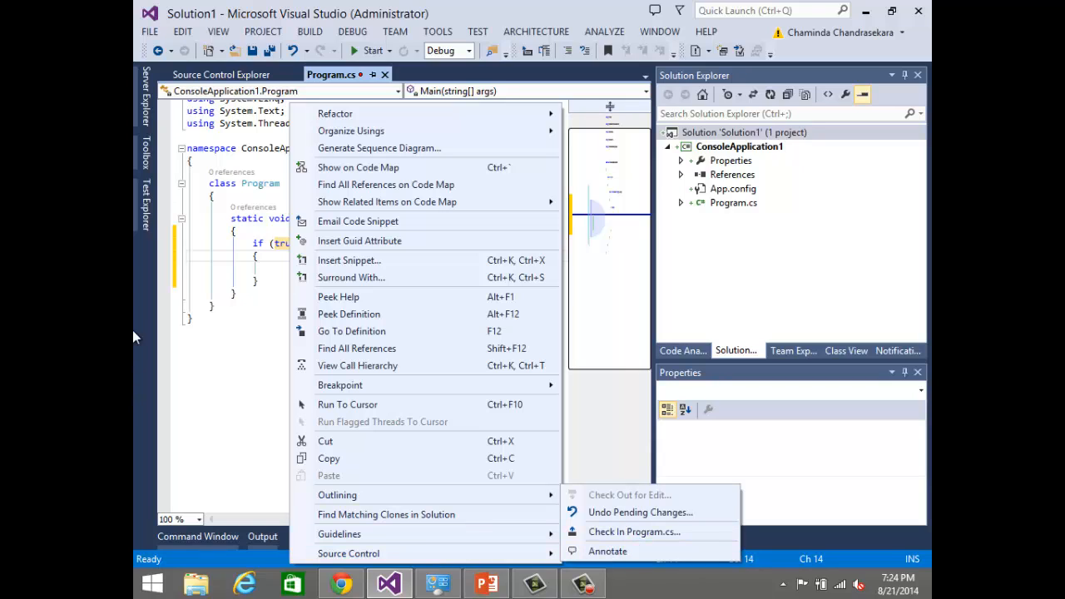
left_click(218, 320)
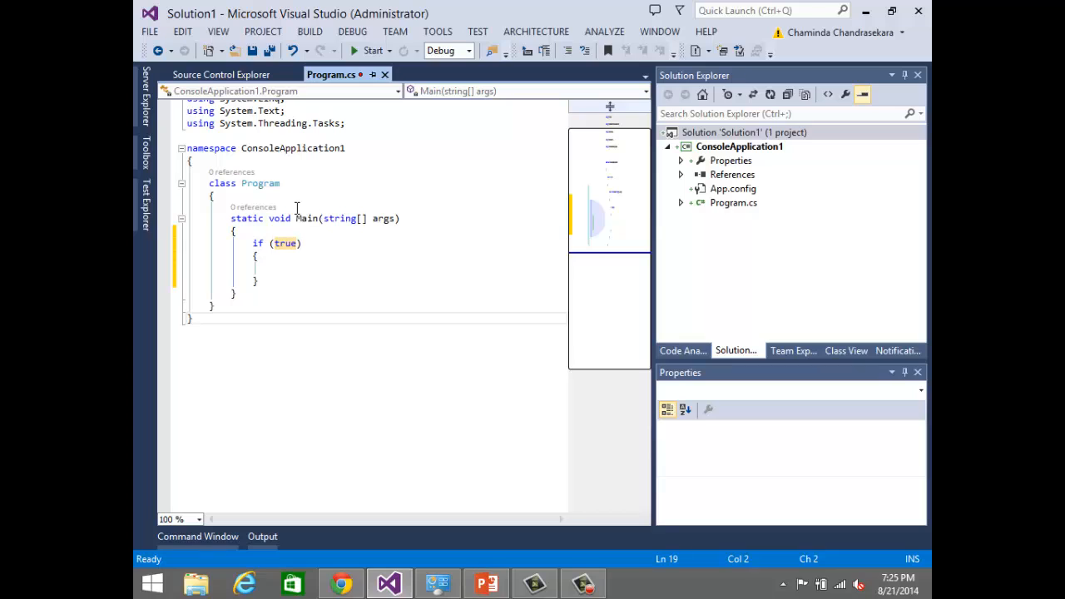
left_click(264, 269)
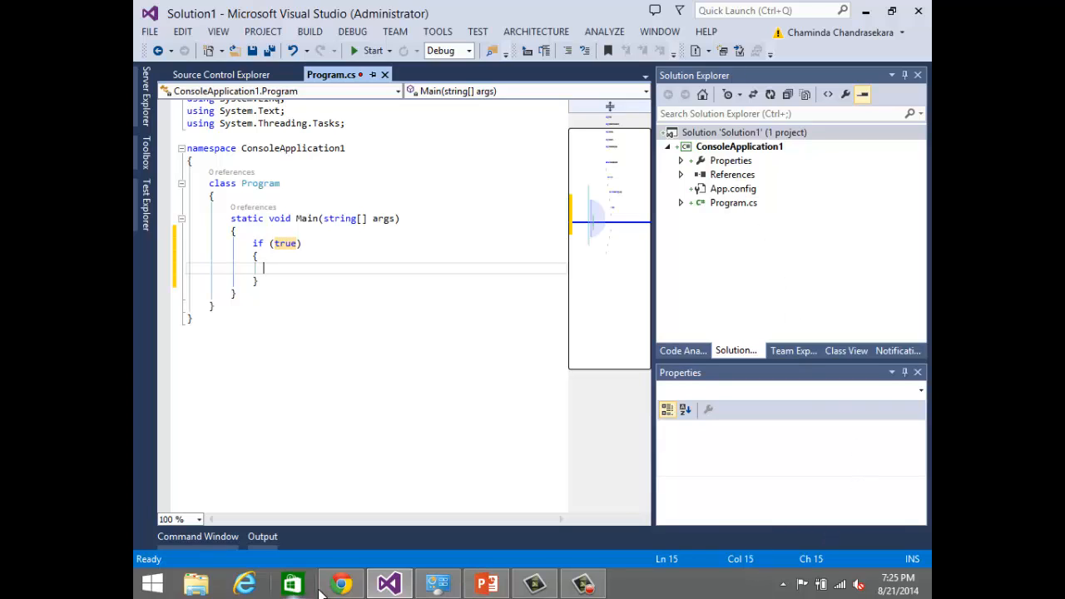
mouse_move(341, 587)
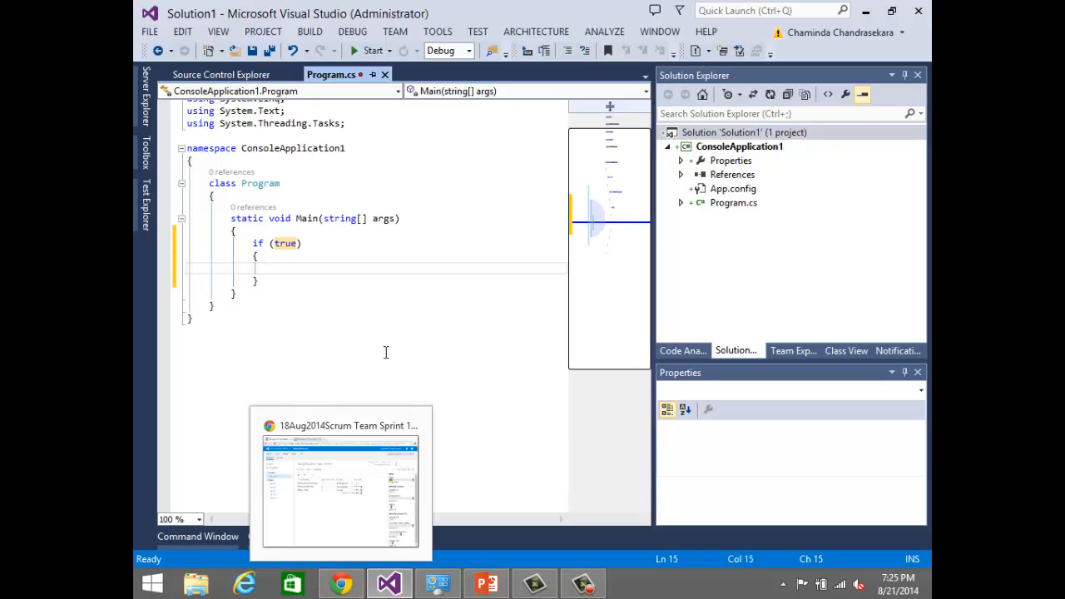
left_click(387, 284)
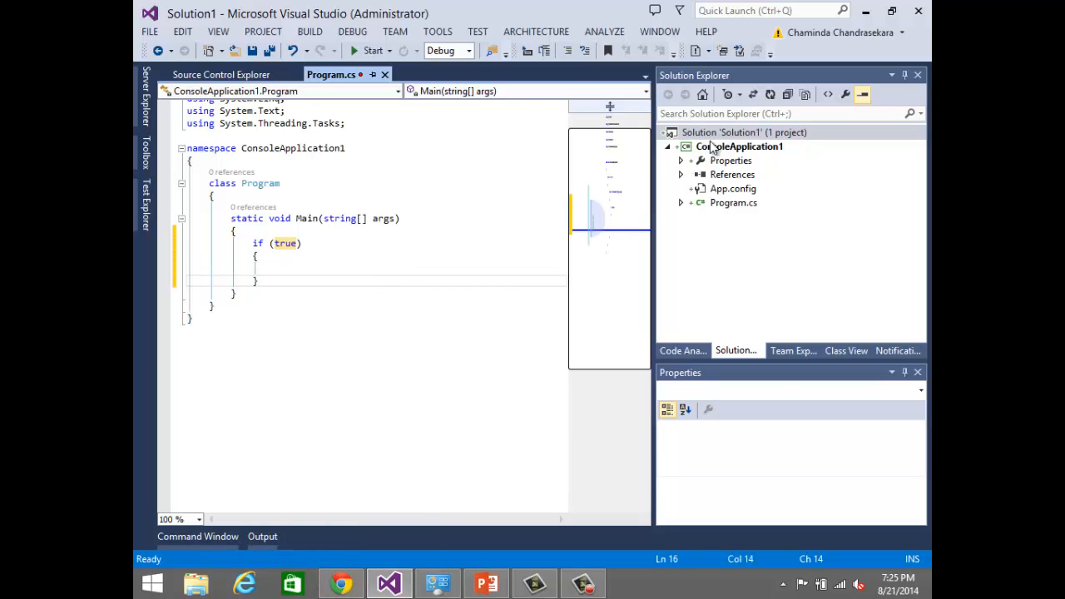
Step: Start the check-in of the whole Solution1 solution, saving the changes to its solution, project and Program.cs files
right_click(736, 135)
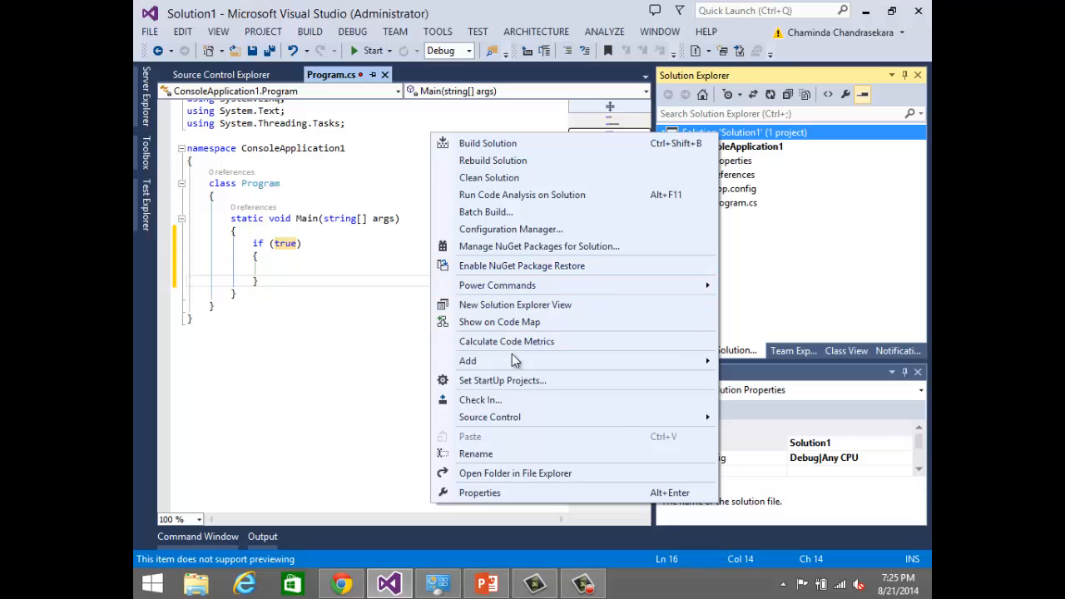
left_click(503, 401)
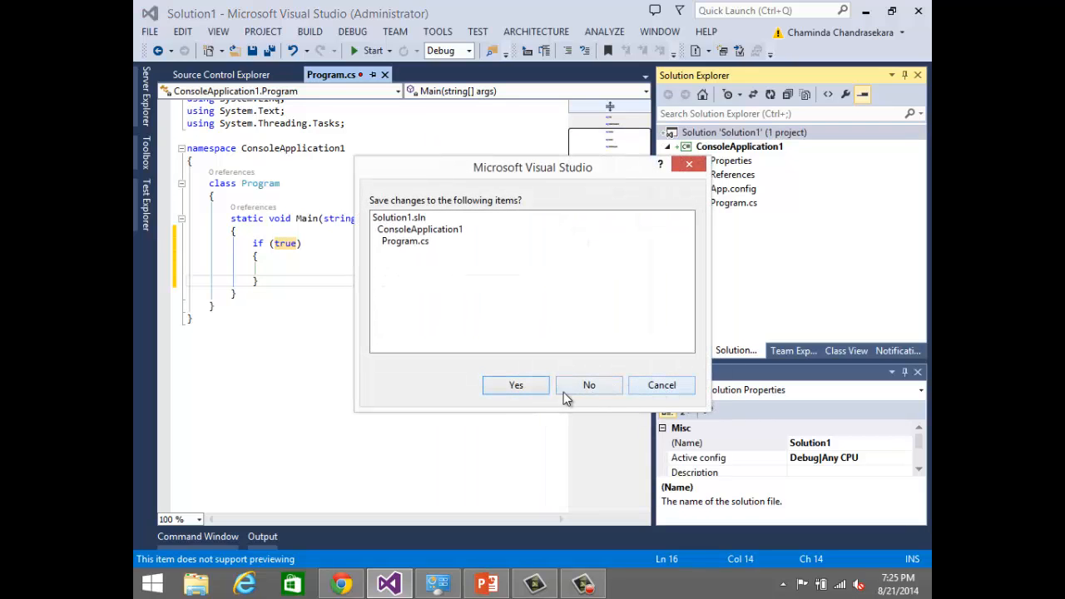
left_click(517, 390)
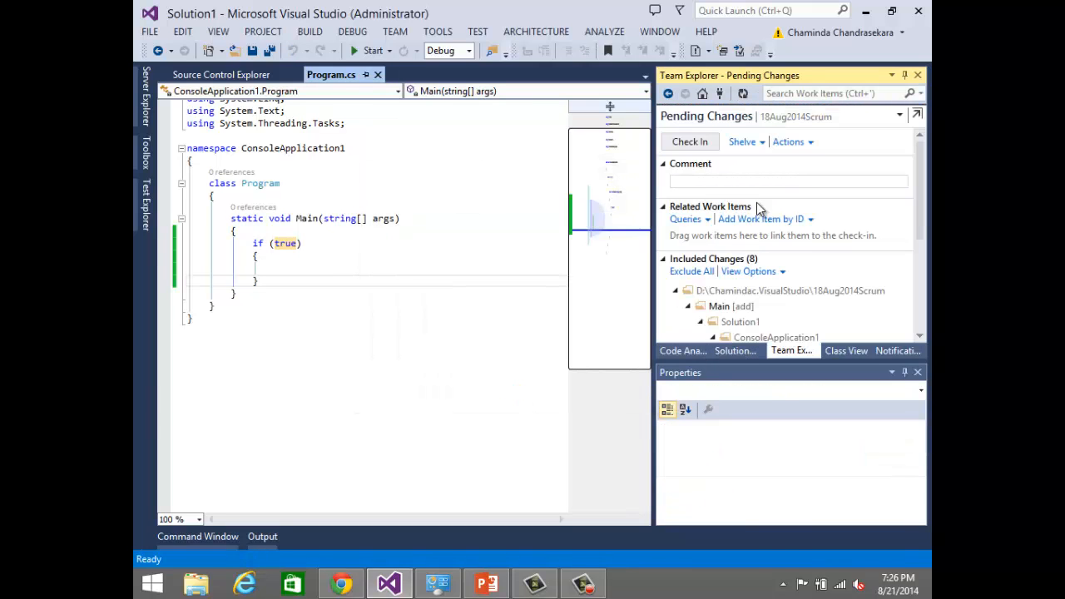
Step: Look up the available work item queries for linking related work items to the pending check-in
left_click(706, 220)
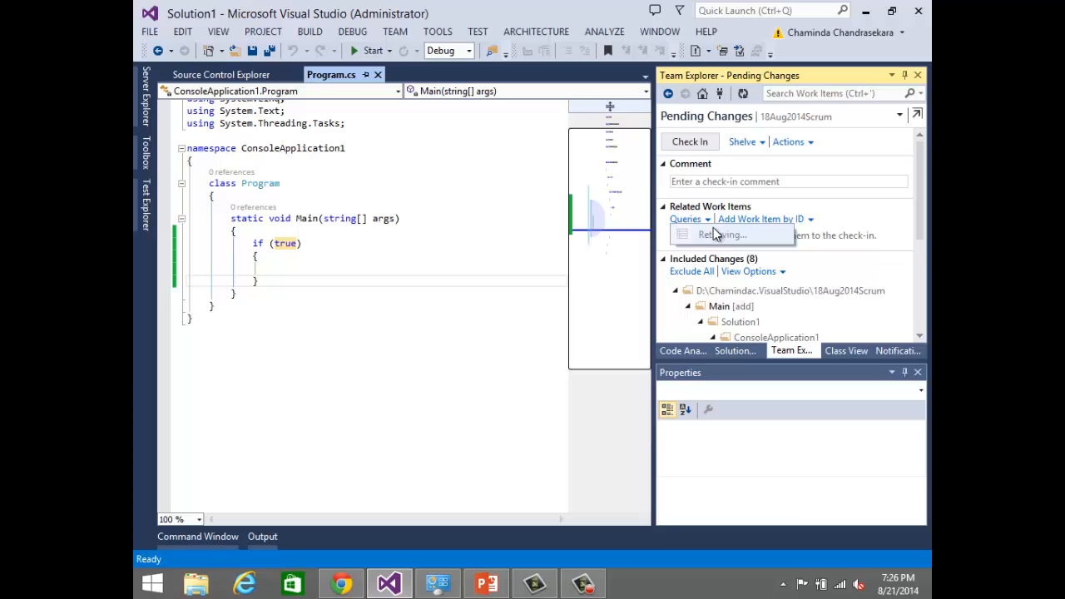
left_click(706, 223)
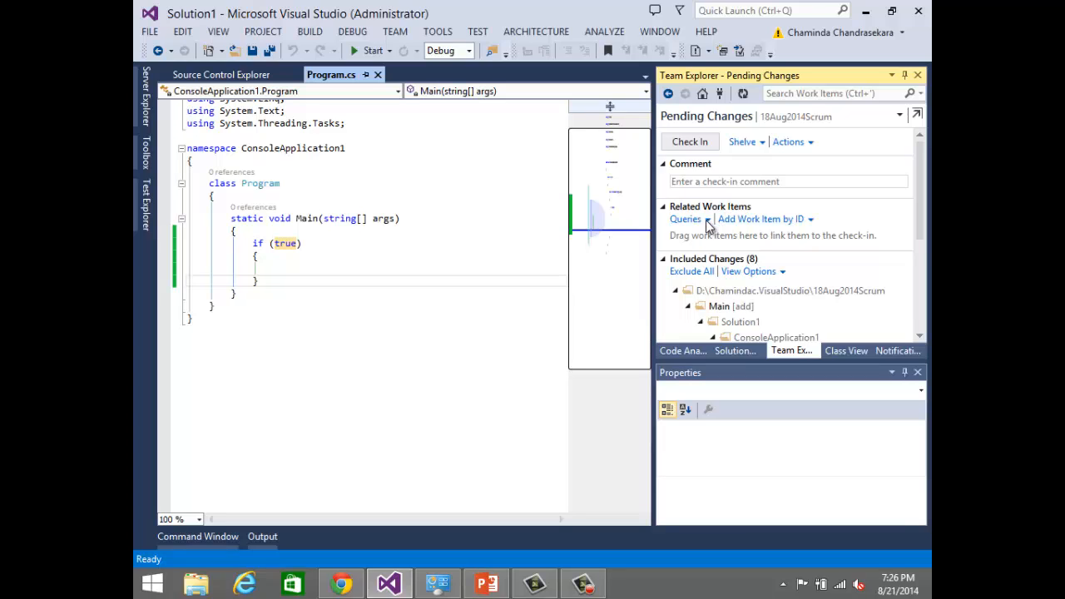
left_click(706, 221)
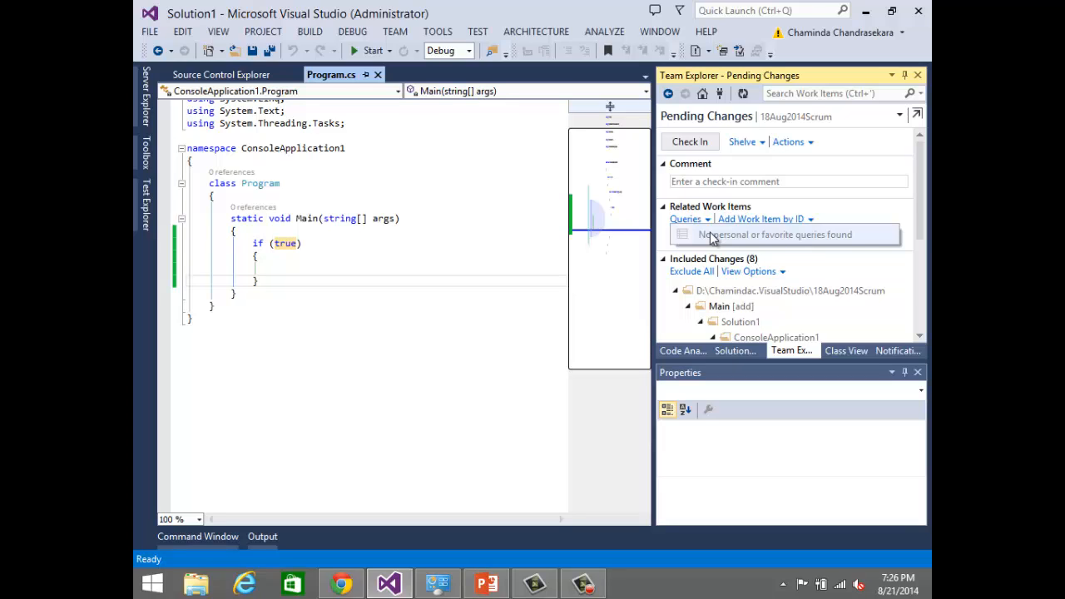
Step: Switch to Chrome and look through the 18Aug2014Scrum project's work item queries, new work item types and product backlog items
left_click(342, 583)
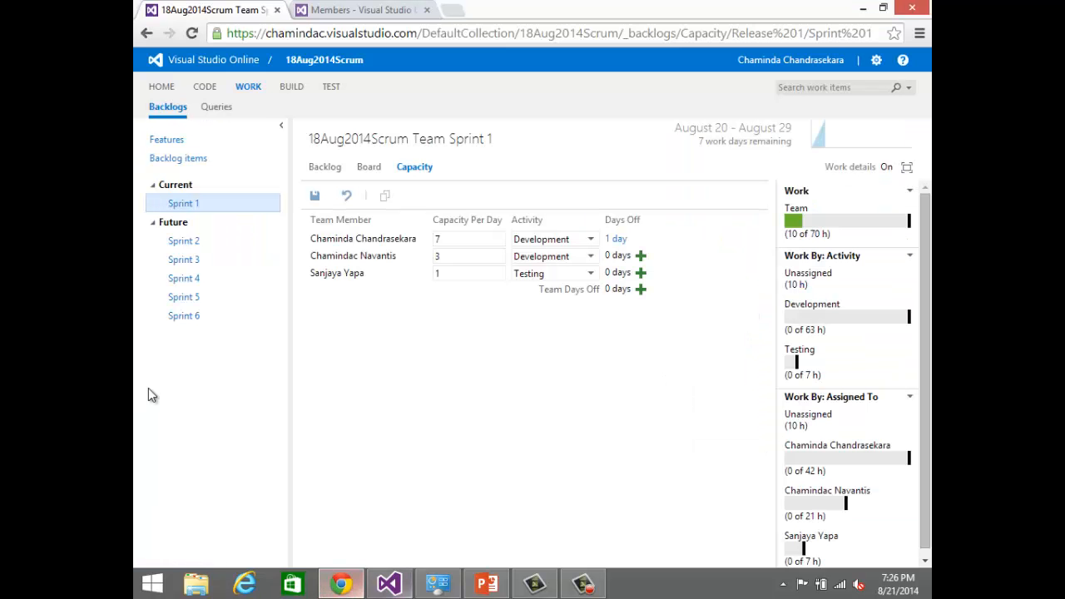
left_click(212, 115)
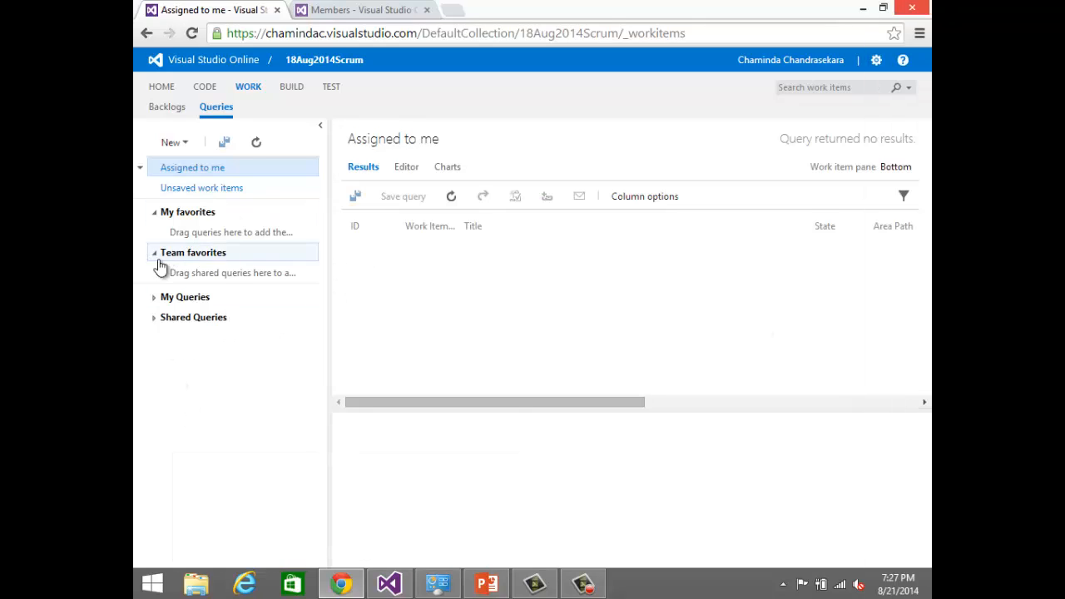
left_click(196, 148)
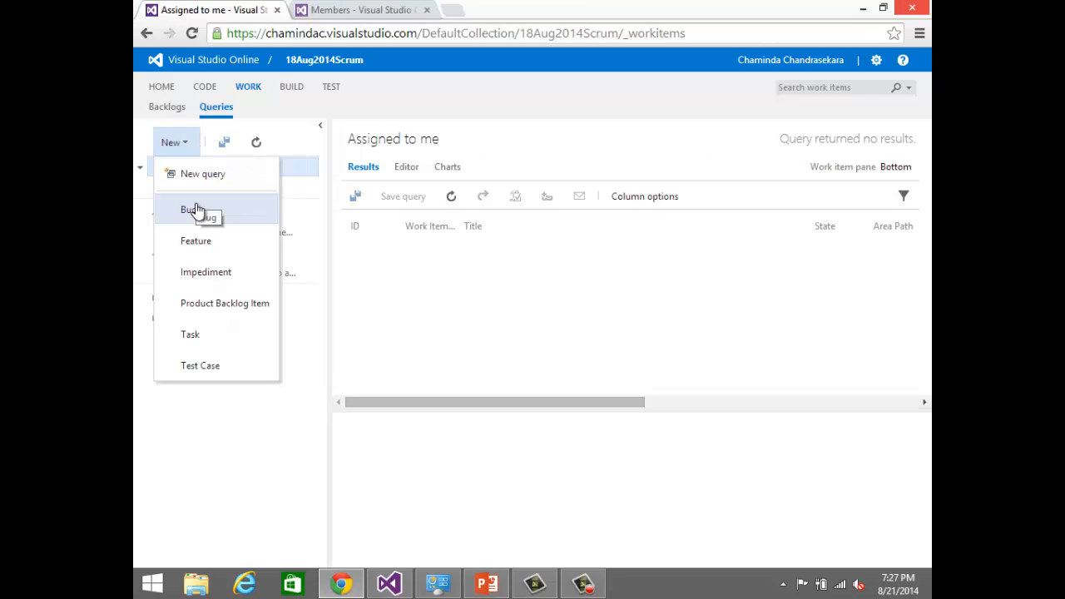
left_click(469, 292)
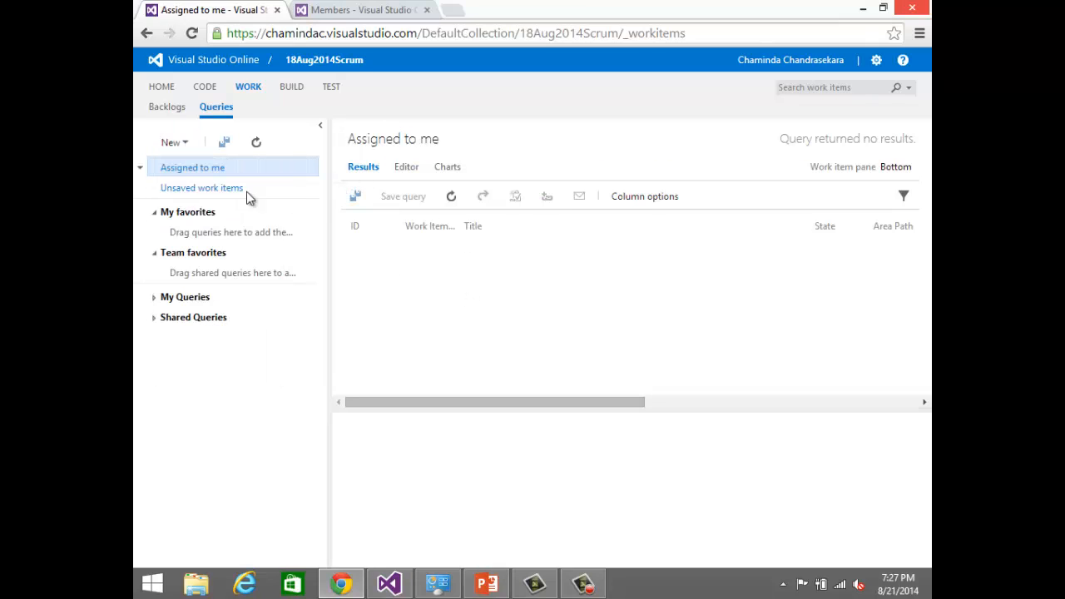
left_click(162, 109)
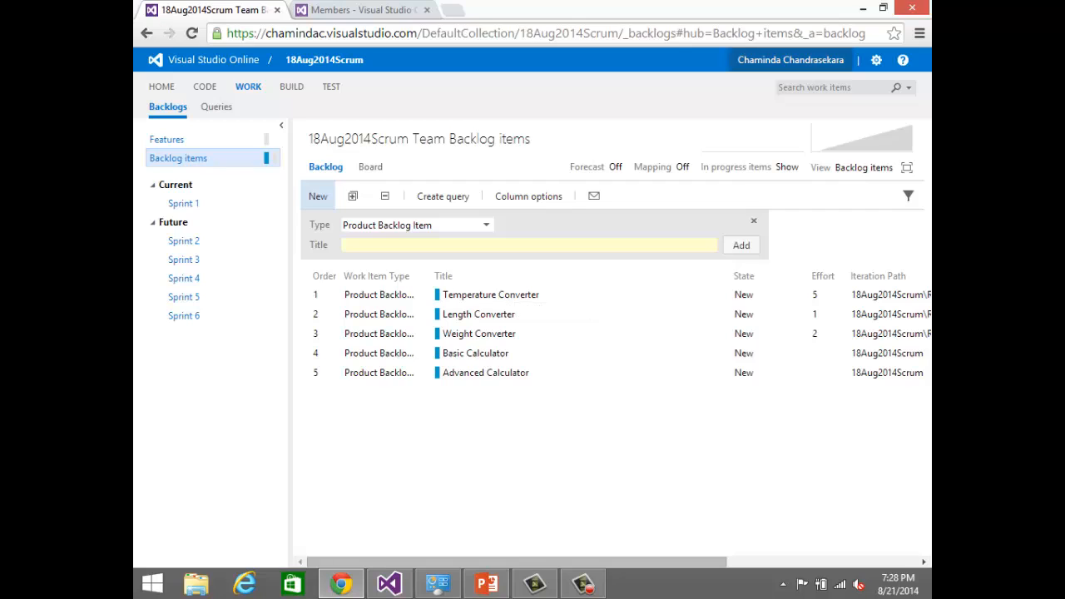
mouse_move(931, 2)
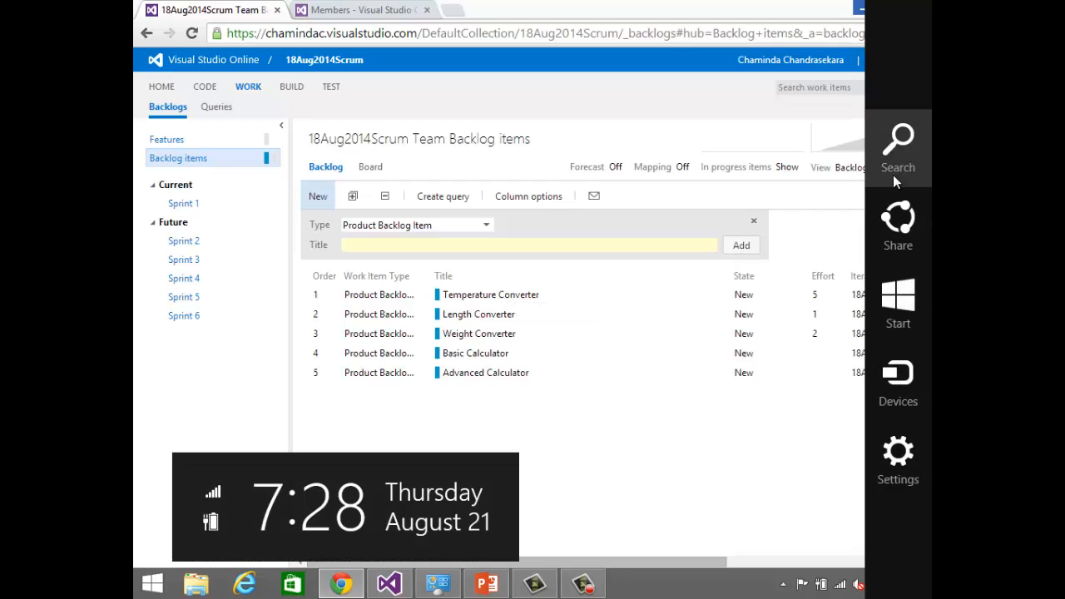